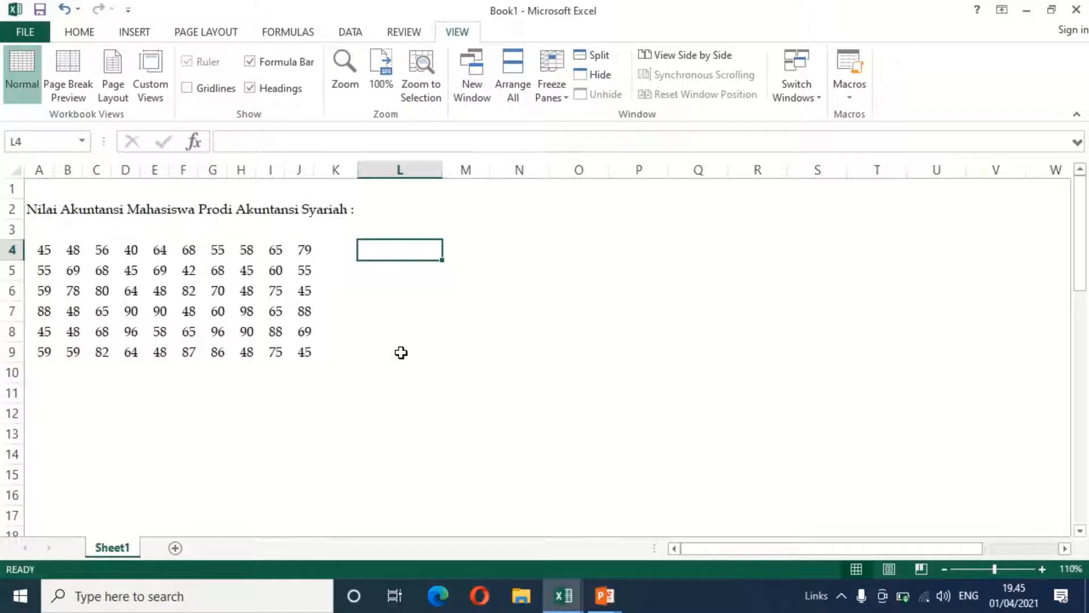
Enter the label "Range" in cell L4
text(Ran)
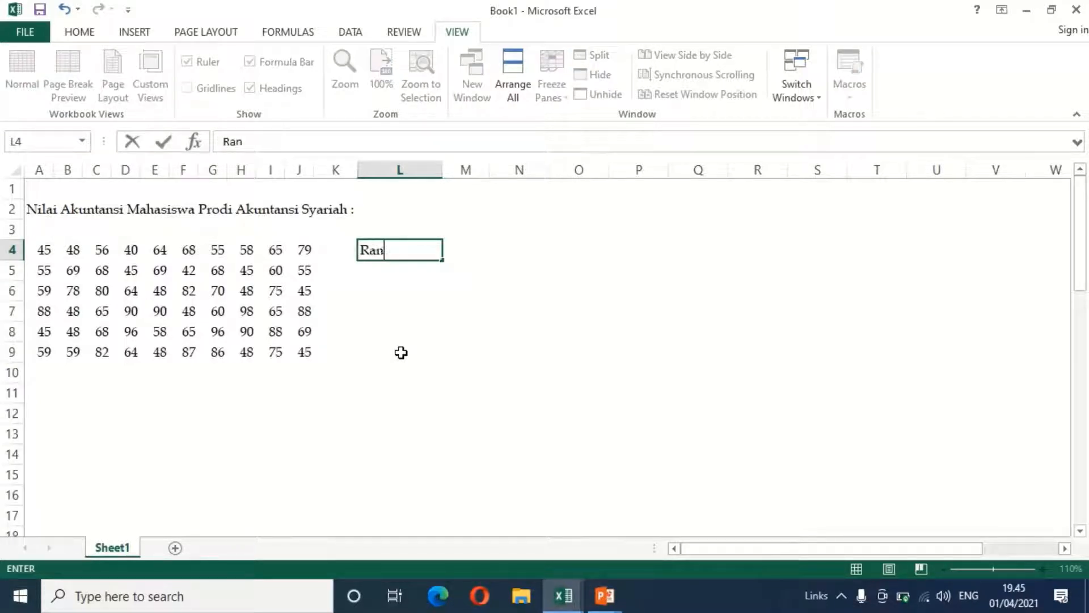
text(ge)
key(Tab)
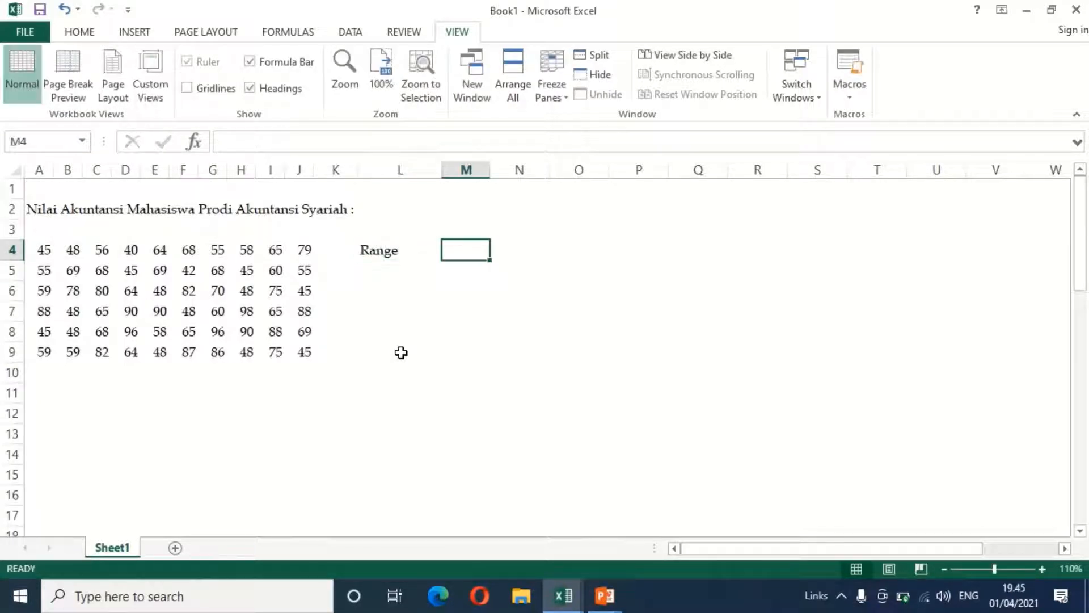
Calculate the range of the scores in M4 with the formula =max(A4:J9)-min(A4:J9)
text(=)
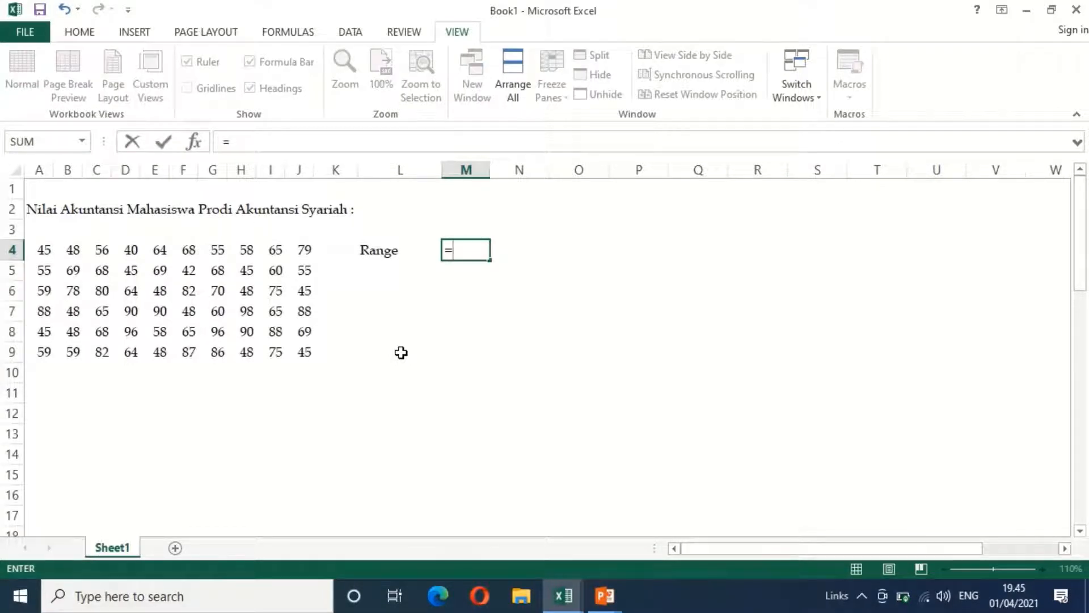
text(max)
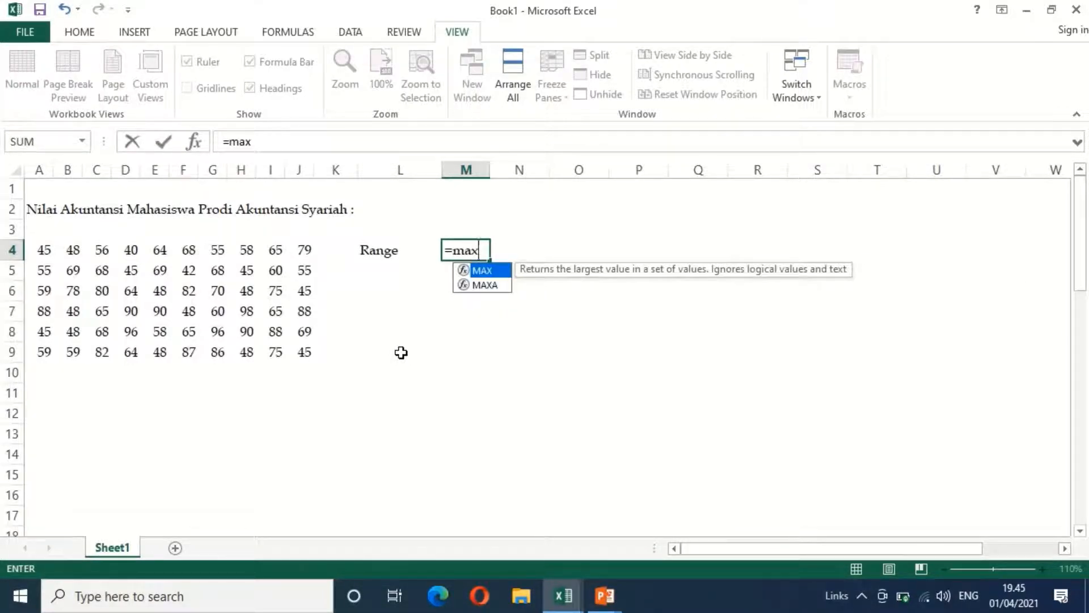
text(()
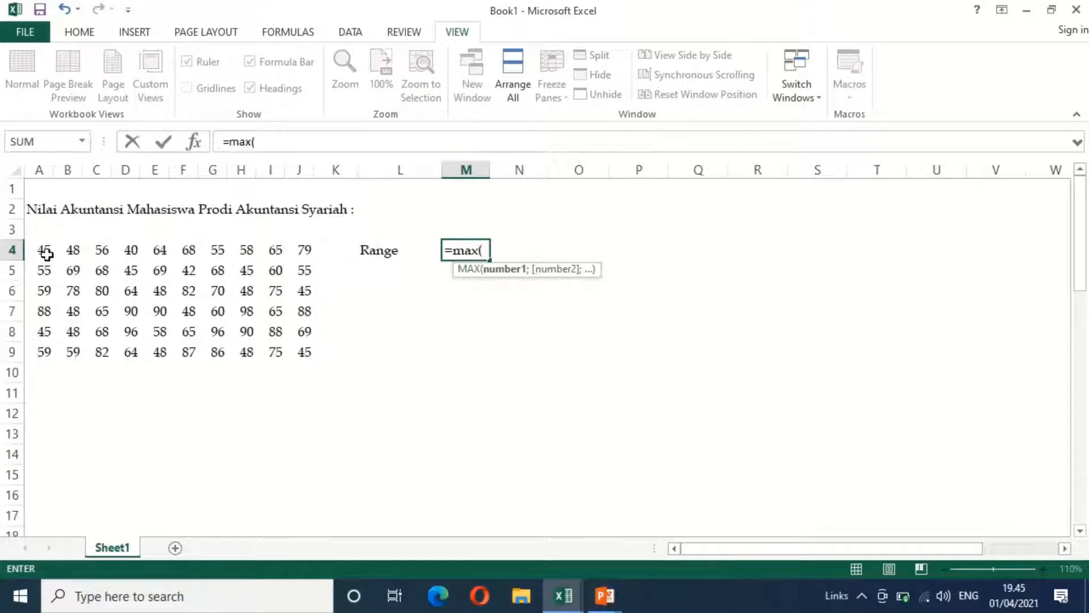
drag(43, 250, 304, 345)
text()-)
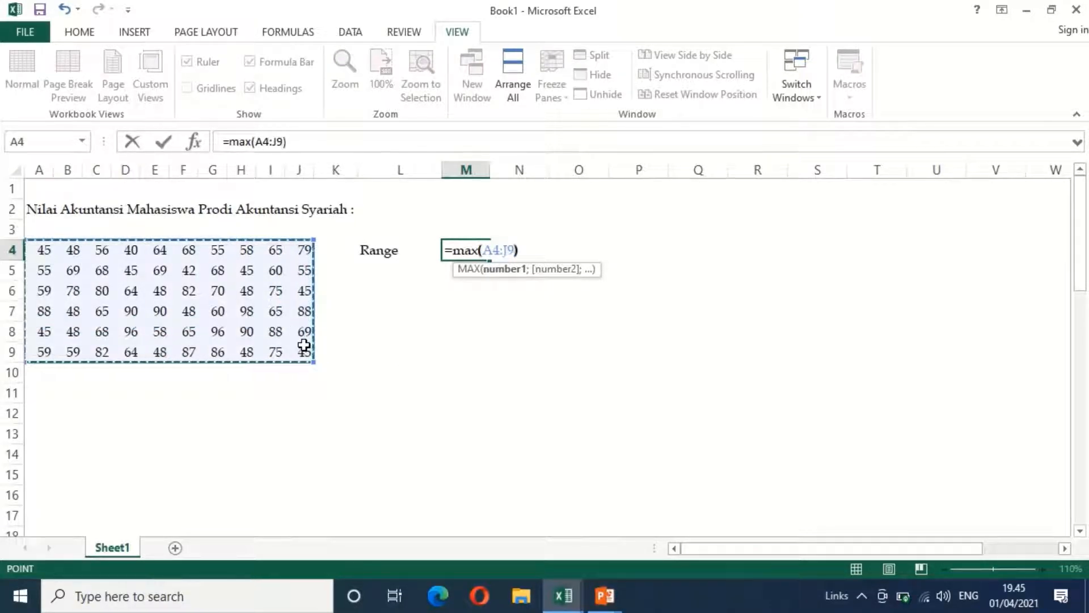
text(min)
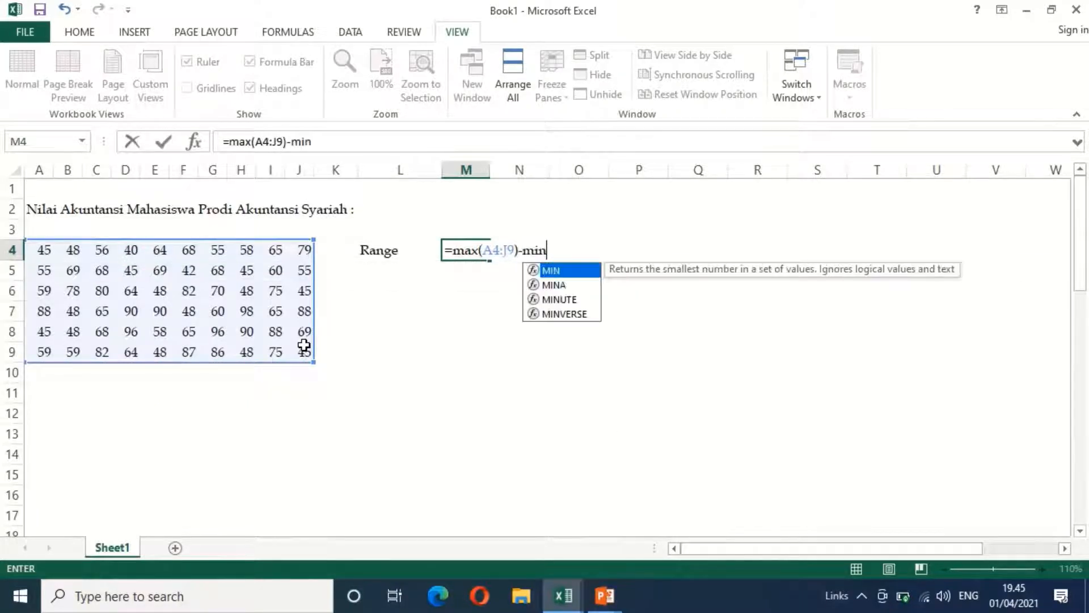
text(()
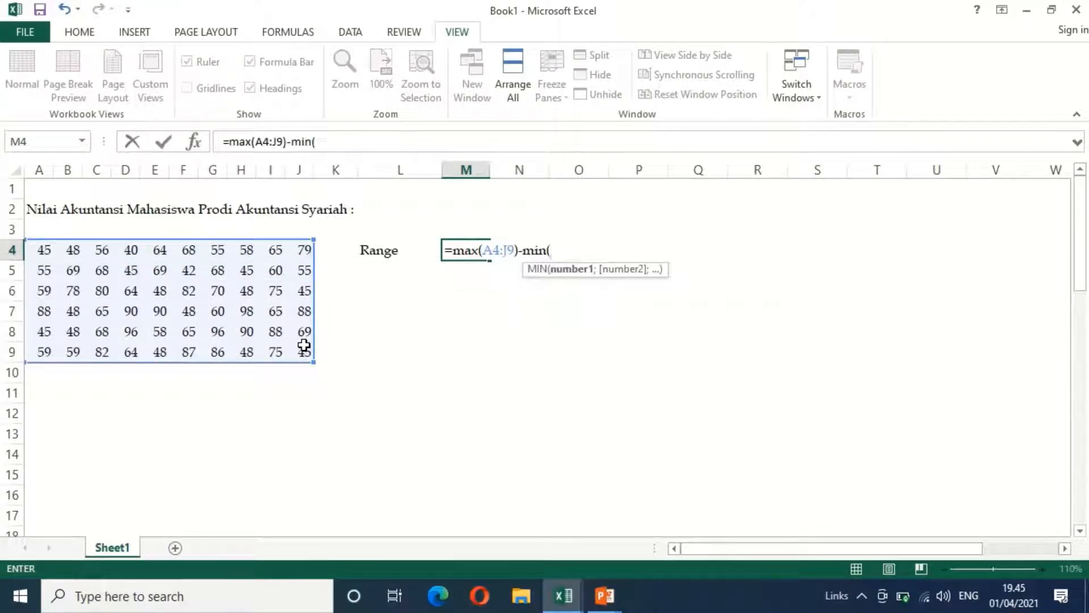
drag(43, 248, 296, 356)
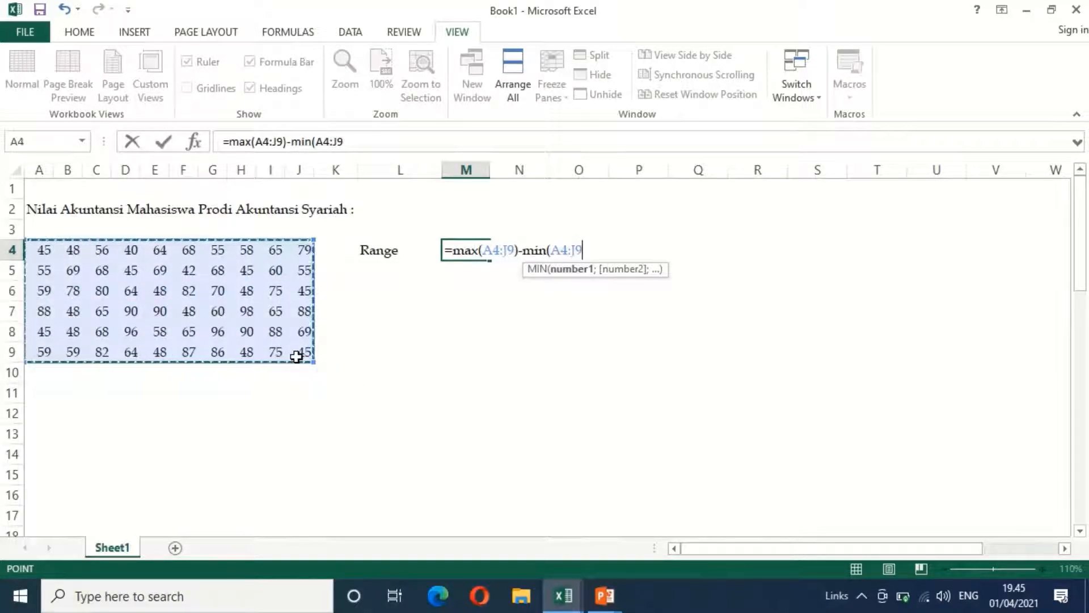
text())
key(Return)
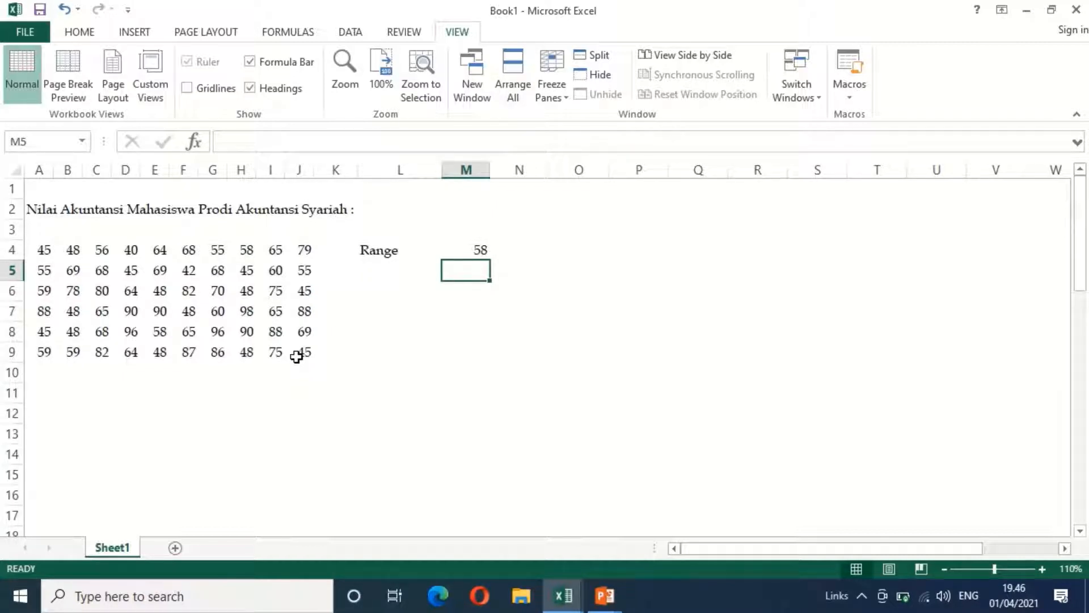
Enter the label "Kelas" in cell L5, below the Range label
key(Up)
key(Down)
key(Left)
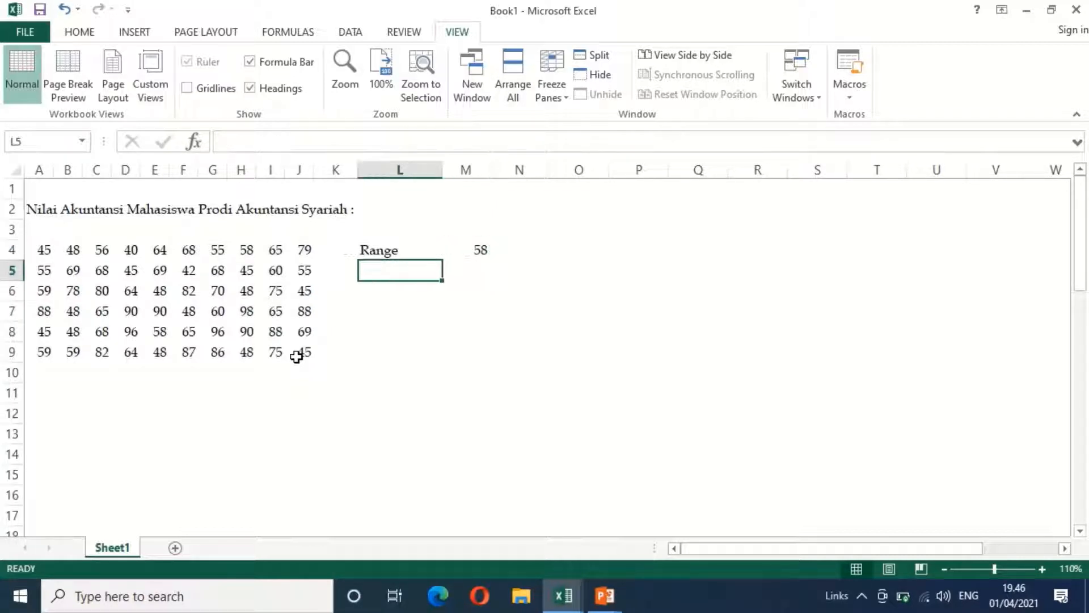
text(Kelas)
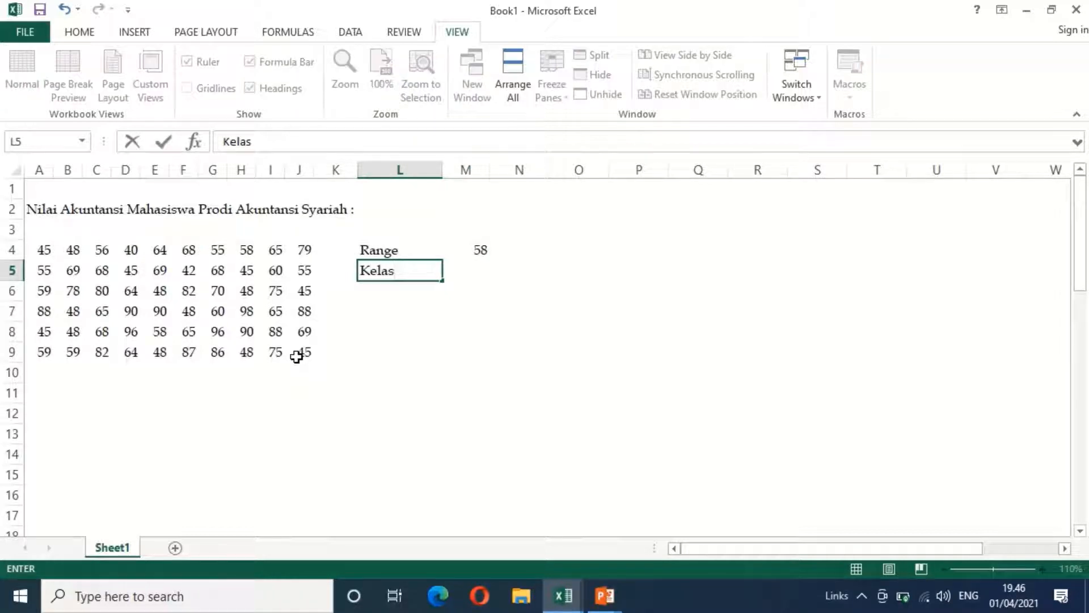
key(Tab)
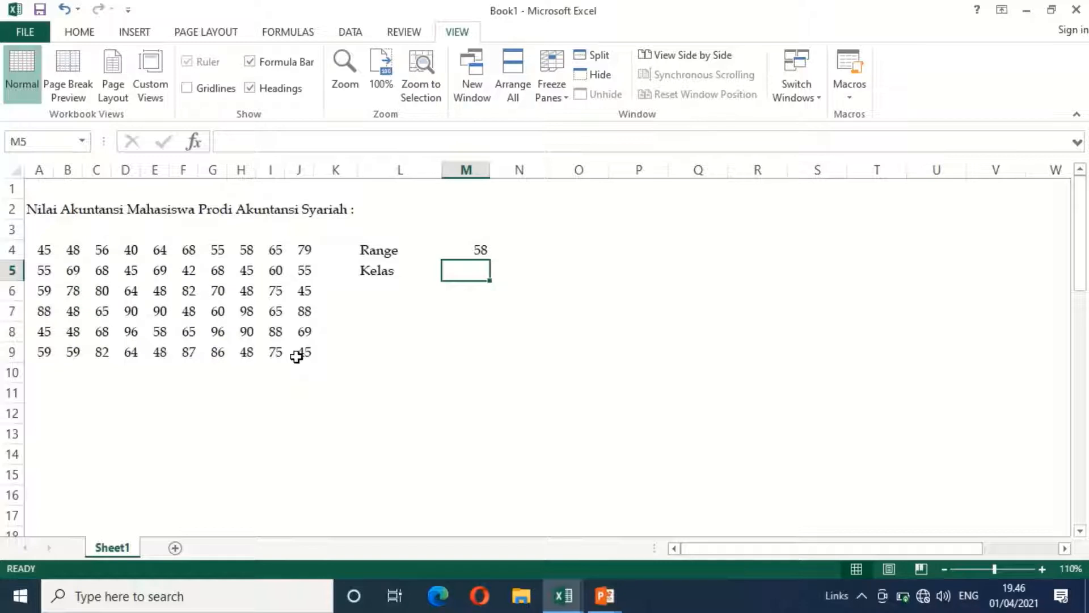
Calculate the number of classes in M5 with =roundup(1+3,3*(log(count(A4:J9)));0), accepting the proposed multiplication-sign correction
text(=)
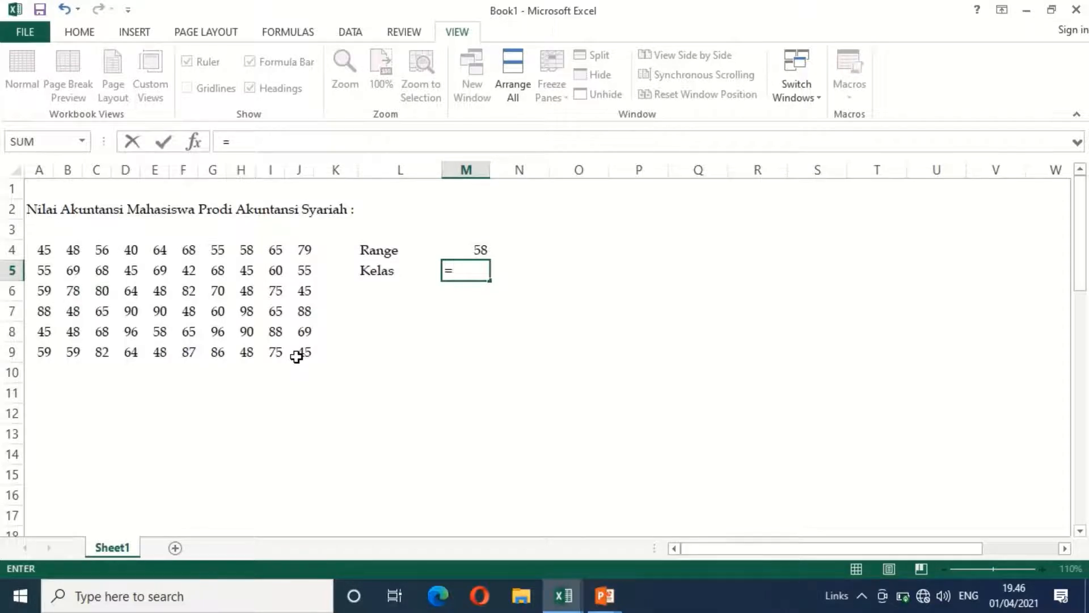
text(round)
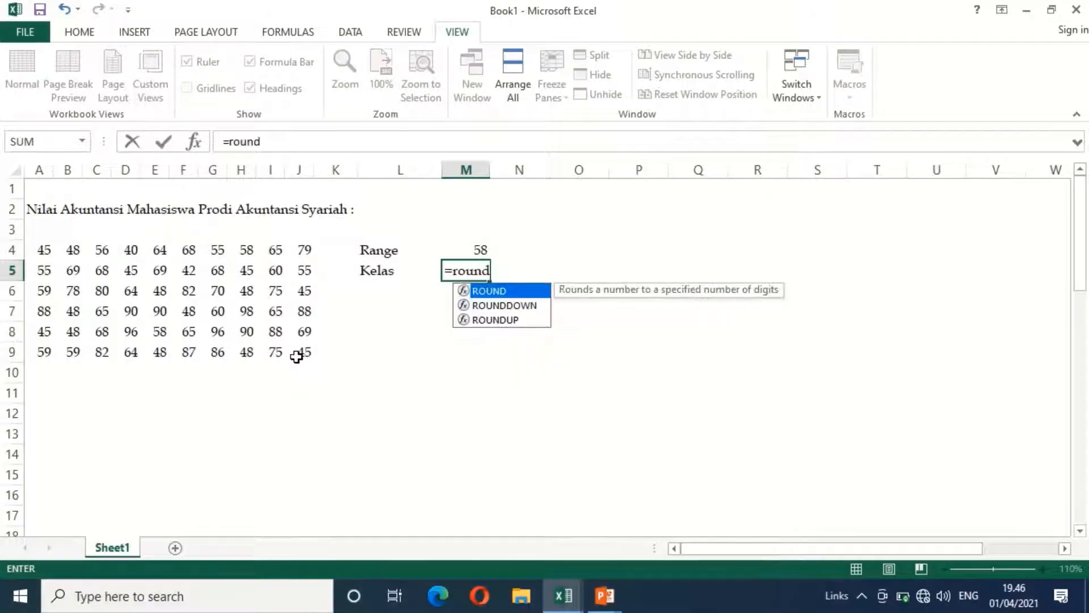
text(up(1)
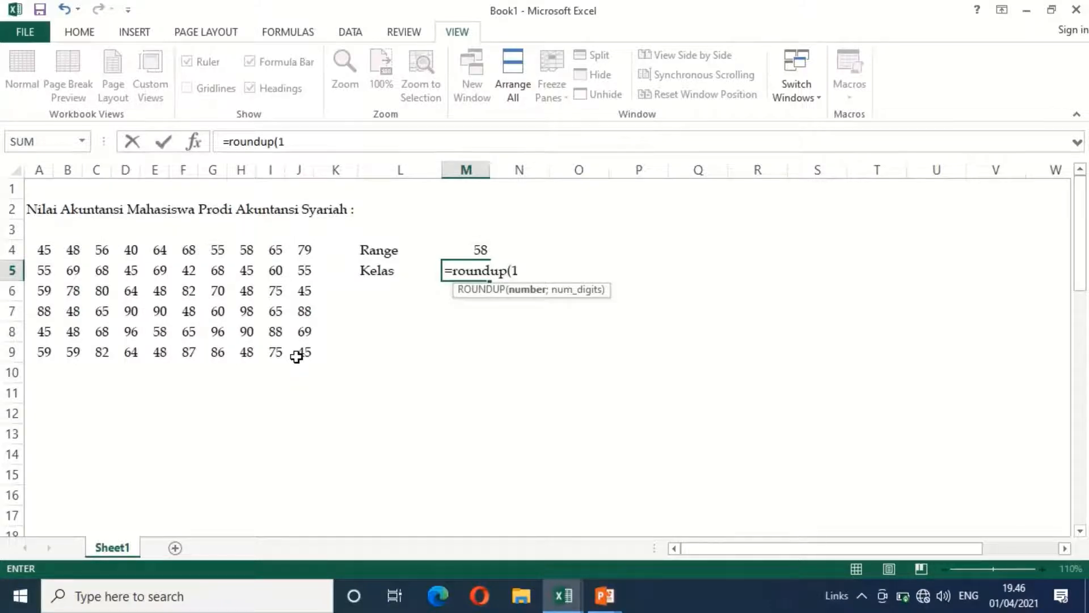
text(+3,3(log()
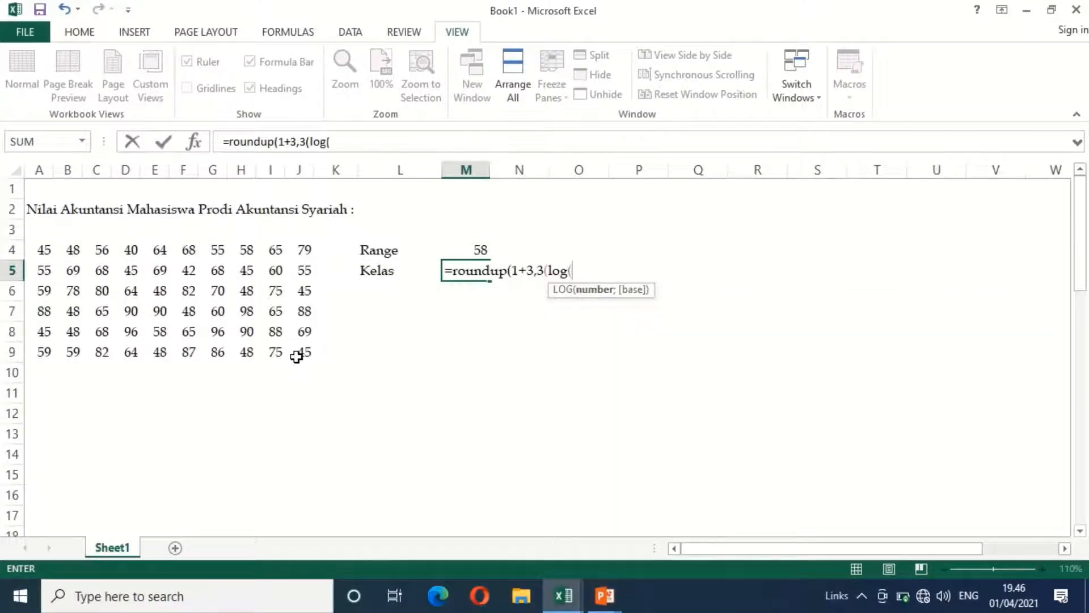
text(co)
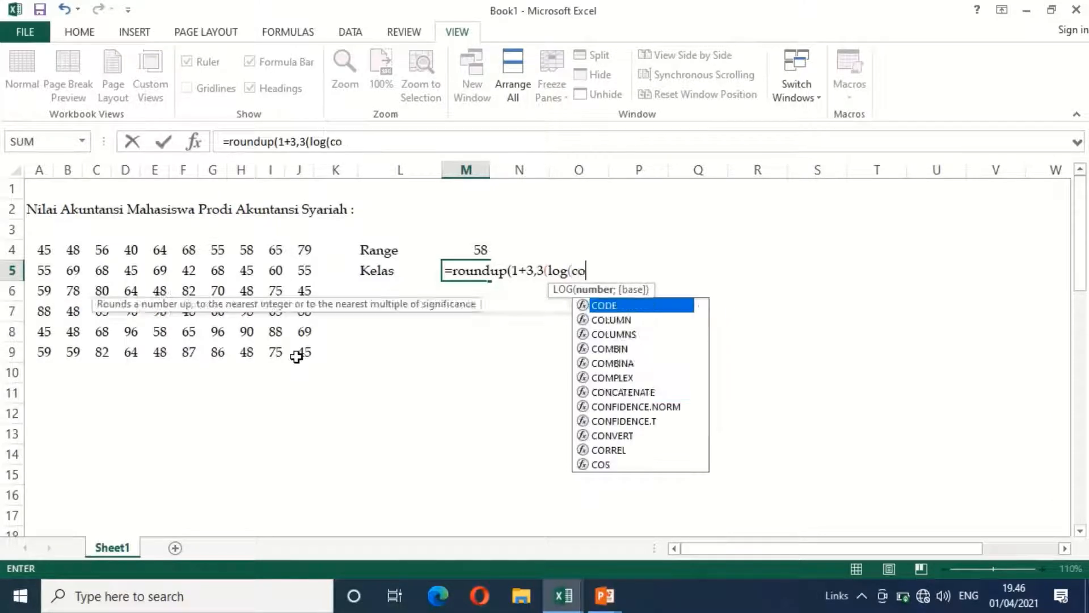
text(nt)
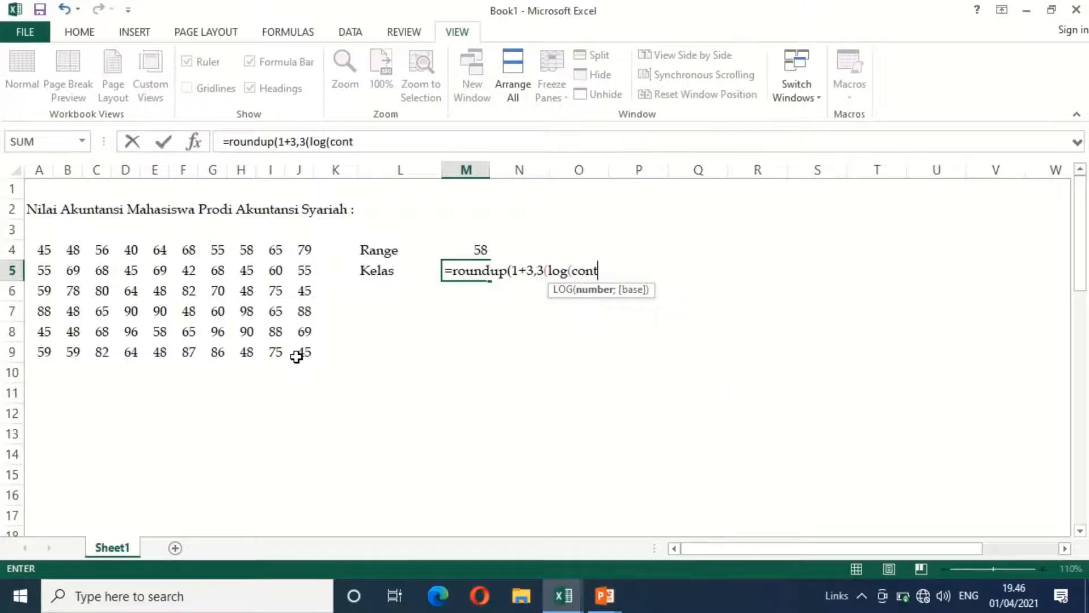
key(BackSpace)
key(BackSpace)
text(unt)
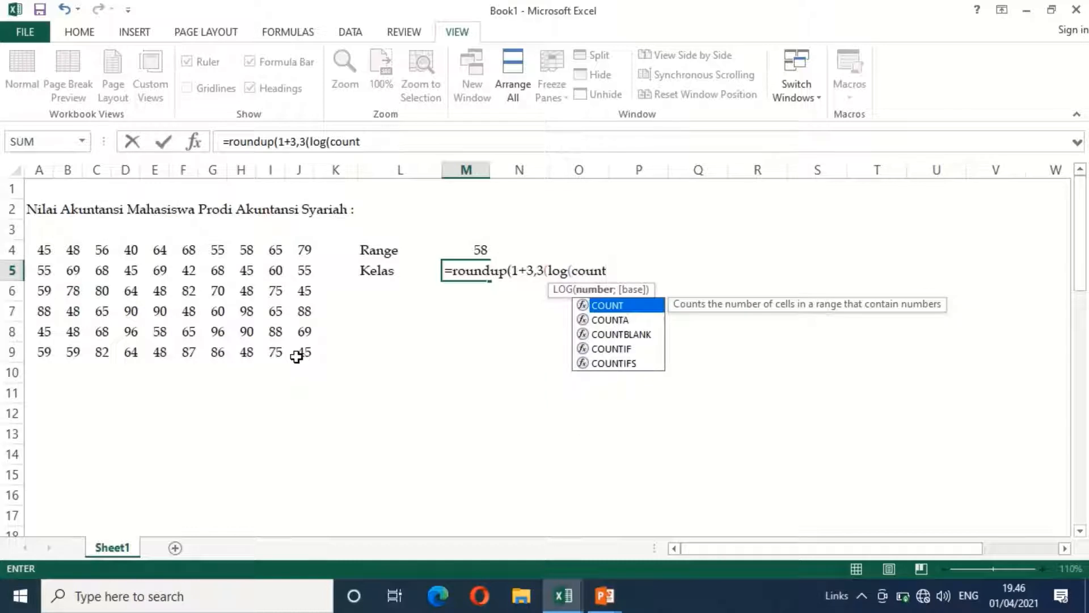
text(()
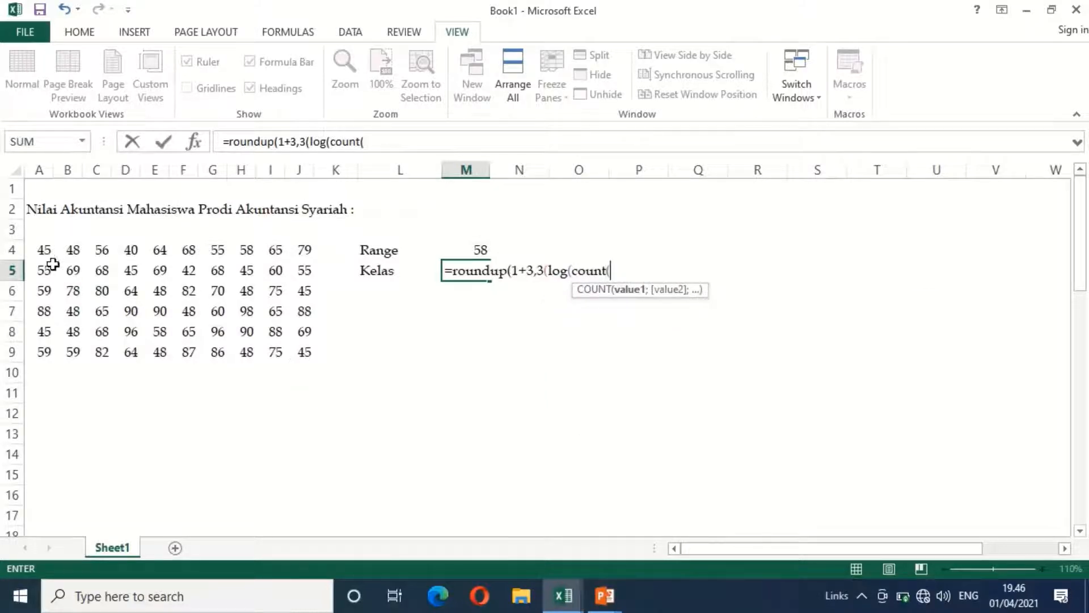
drag(42, 252, 298, 349)
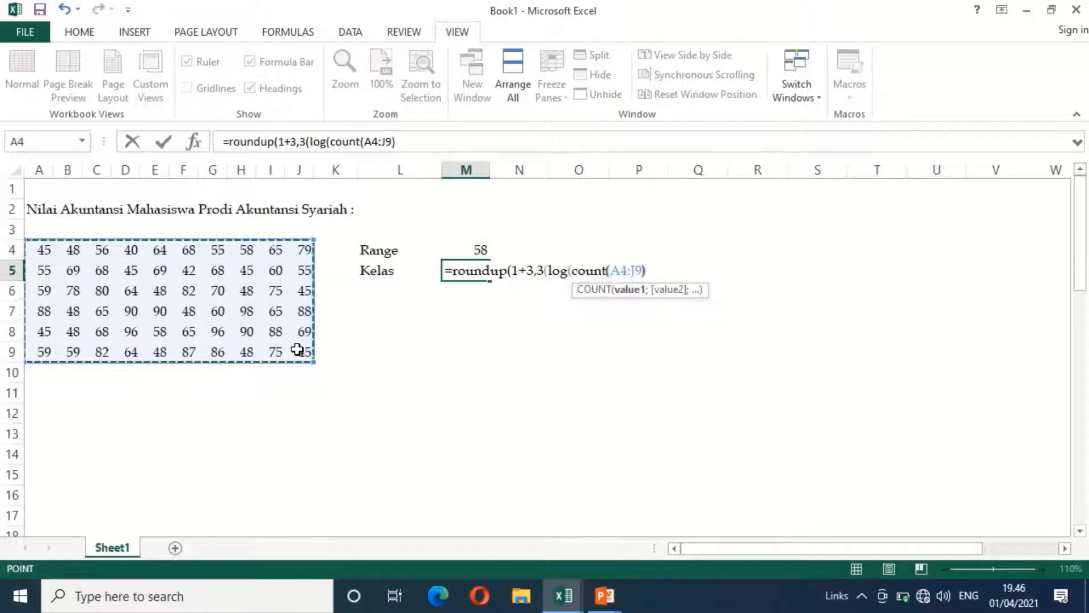
text())))
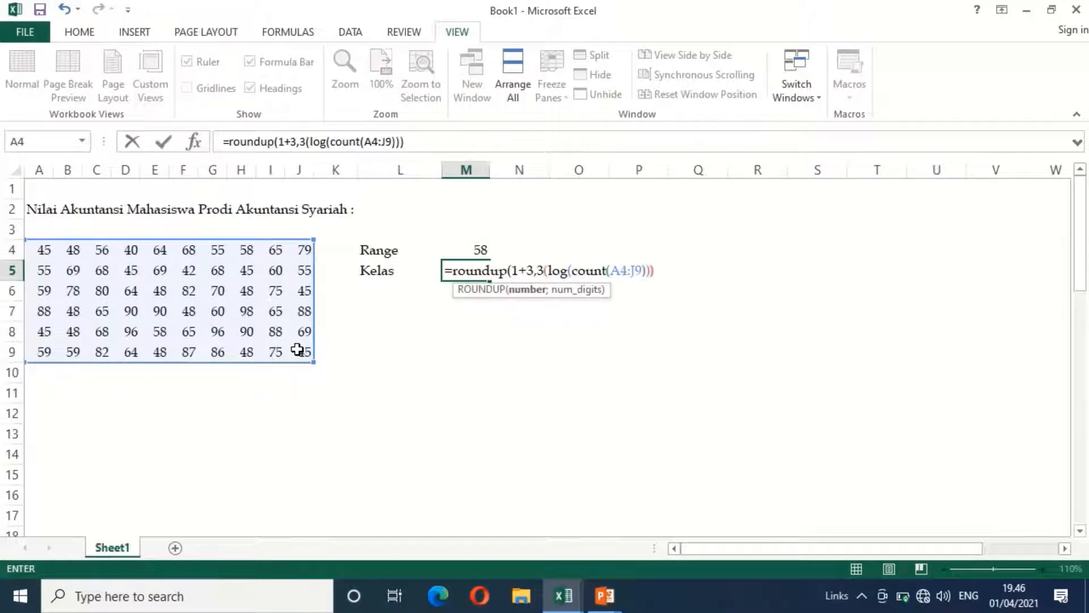
text(;0)
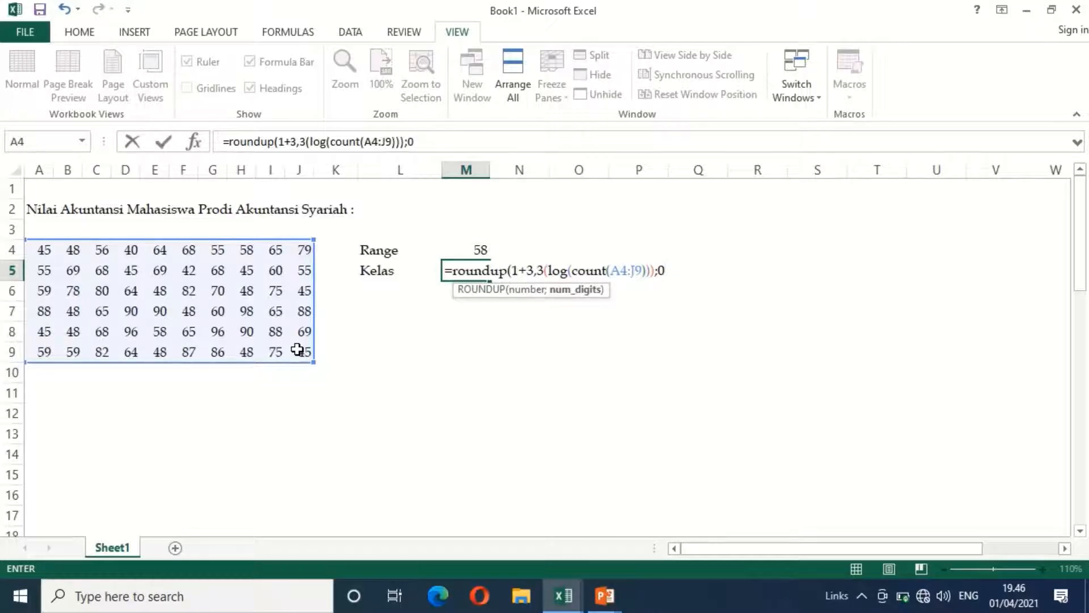
text())
key(Return)
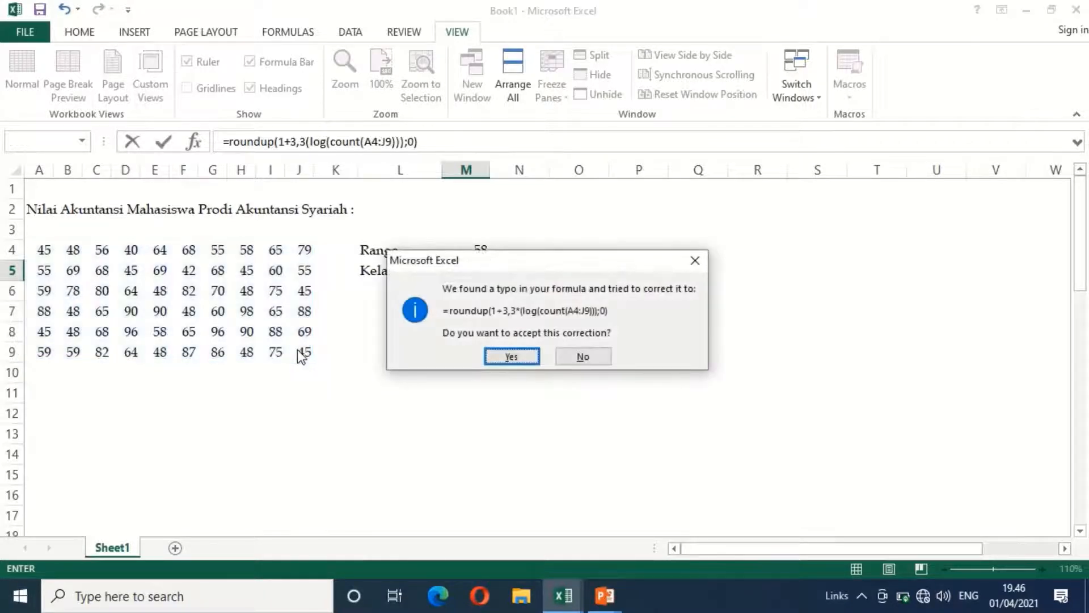
key(Return)
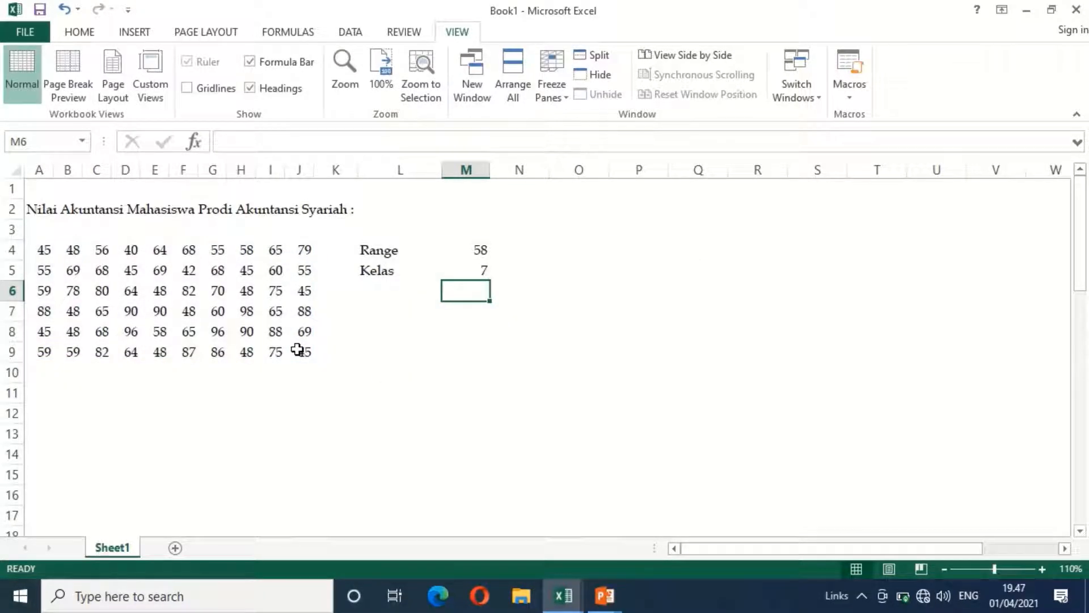
Enter the label "Intreval" in cell L6, below the Kelas label
key(Left)
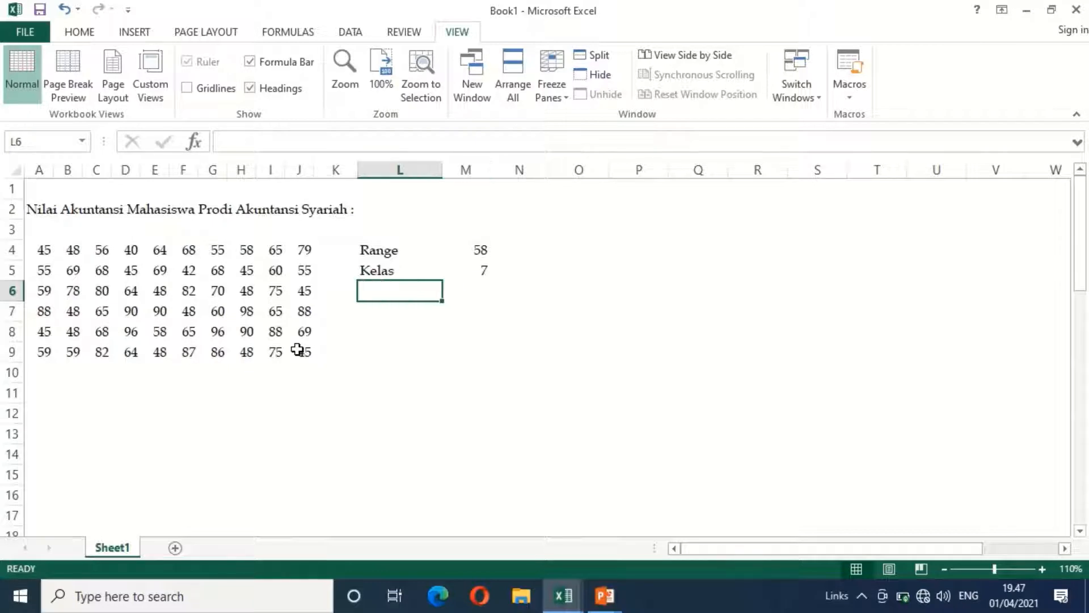
text(Intreval)
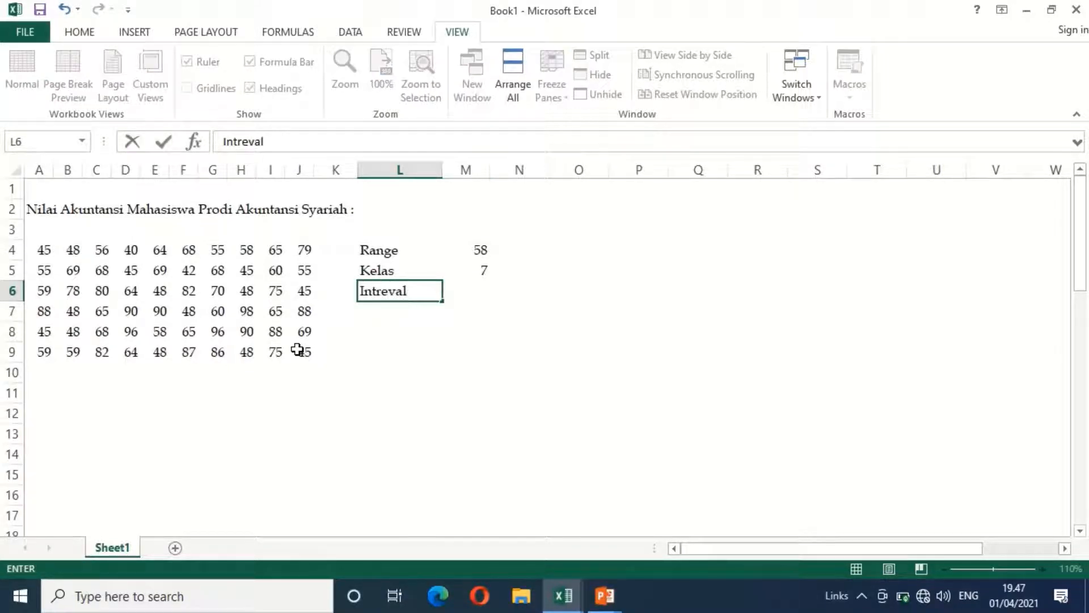
key(Right)
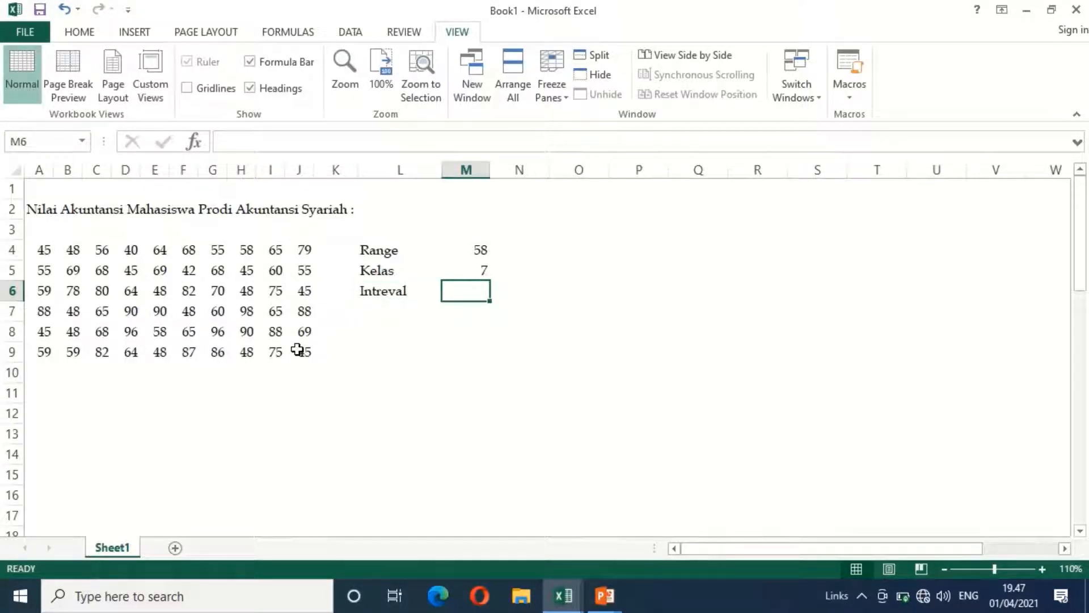
Calculate the class interval in M6 with the formula =roundup((M4/M5);0)
text(=roun)
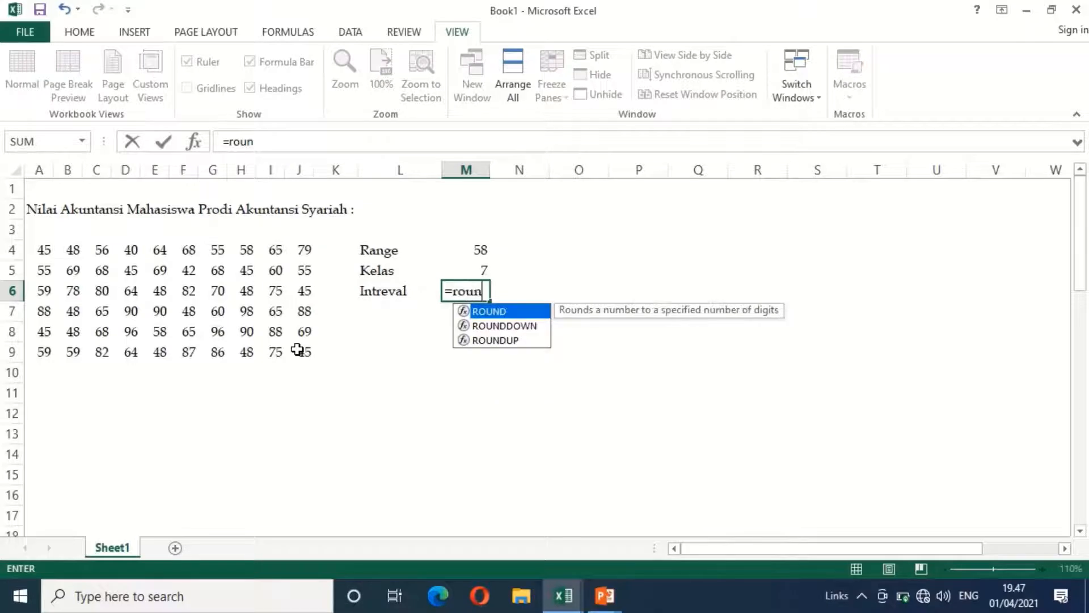
text(dup()
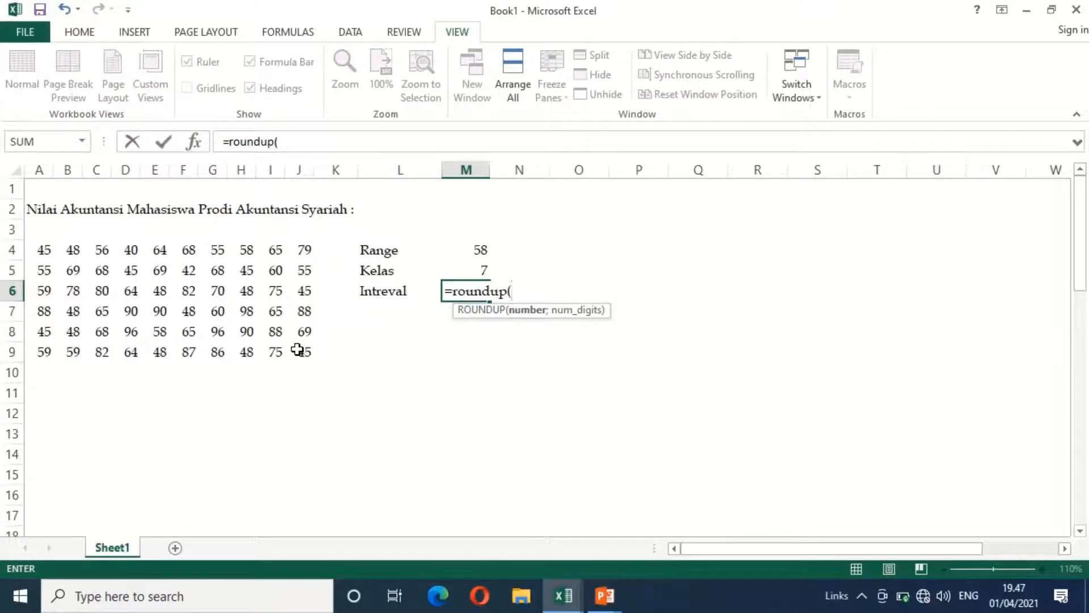
text(()
key(Up)
key(Up)
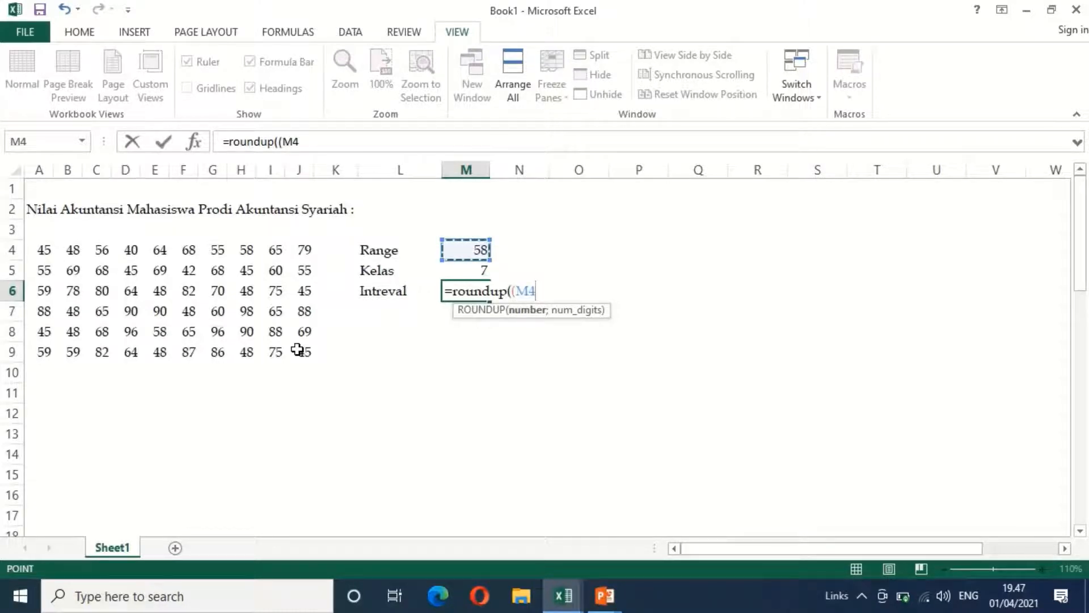
text(/)
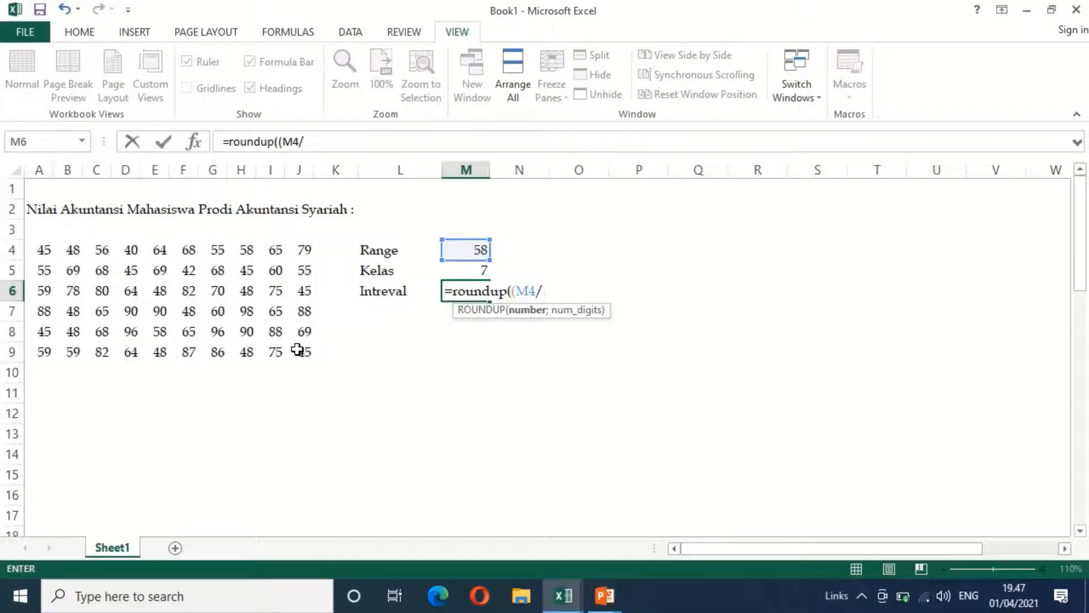
key(Up)
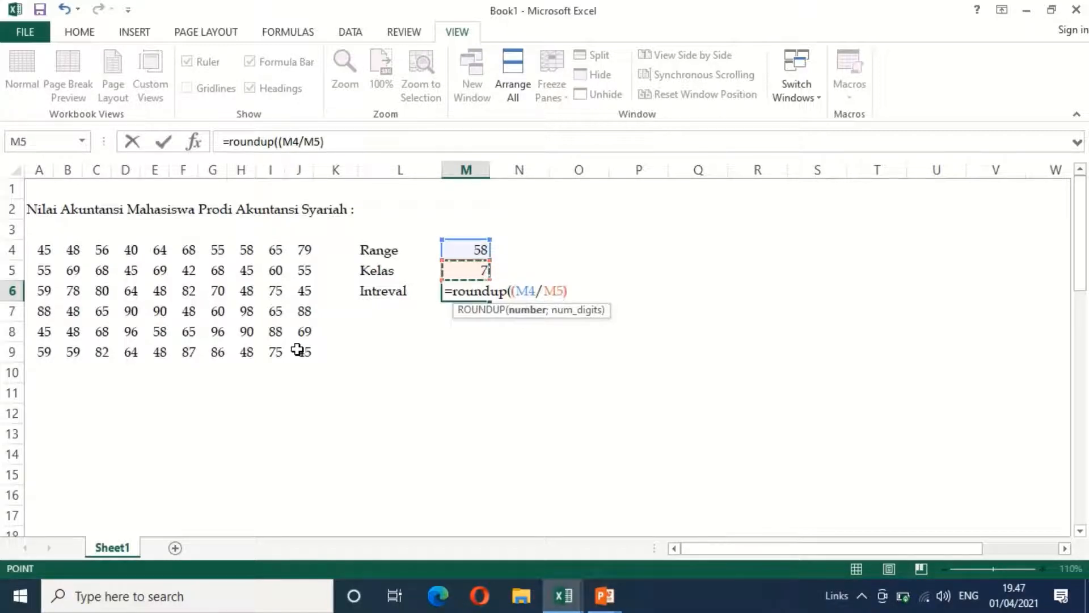
text();0))
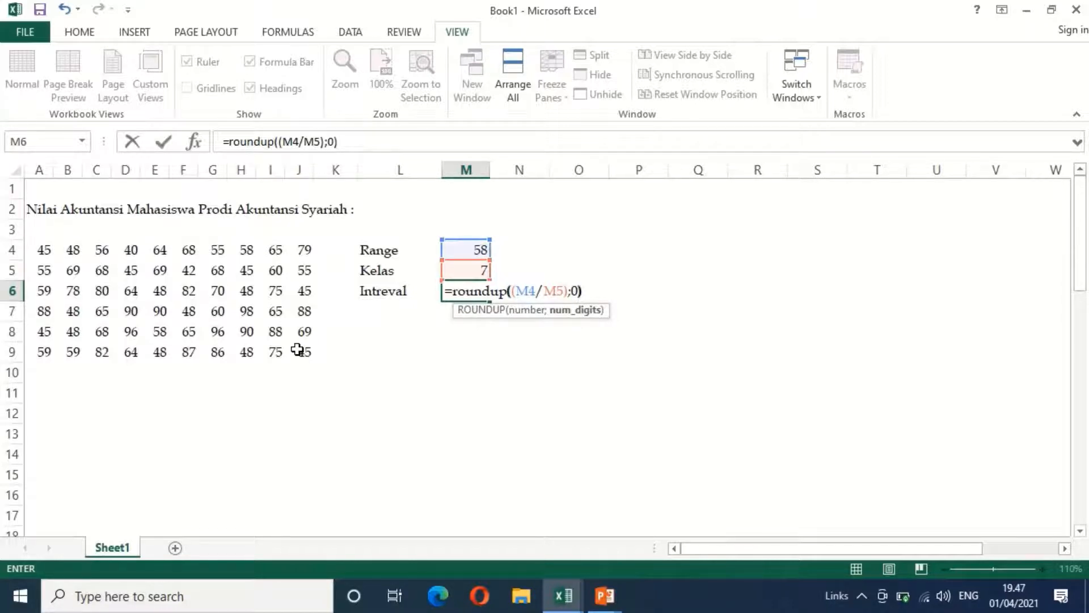
key(Return)
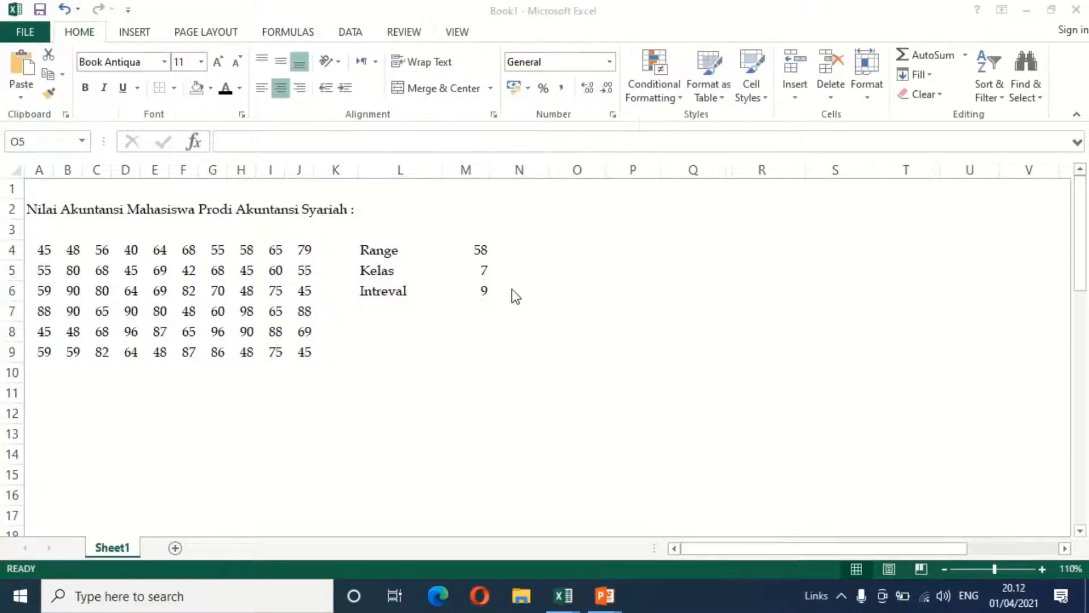
Enter the heading "Kelas" in cell O4 for the class column of the frequency table
click(584, 268)
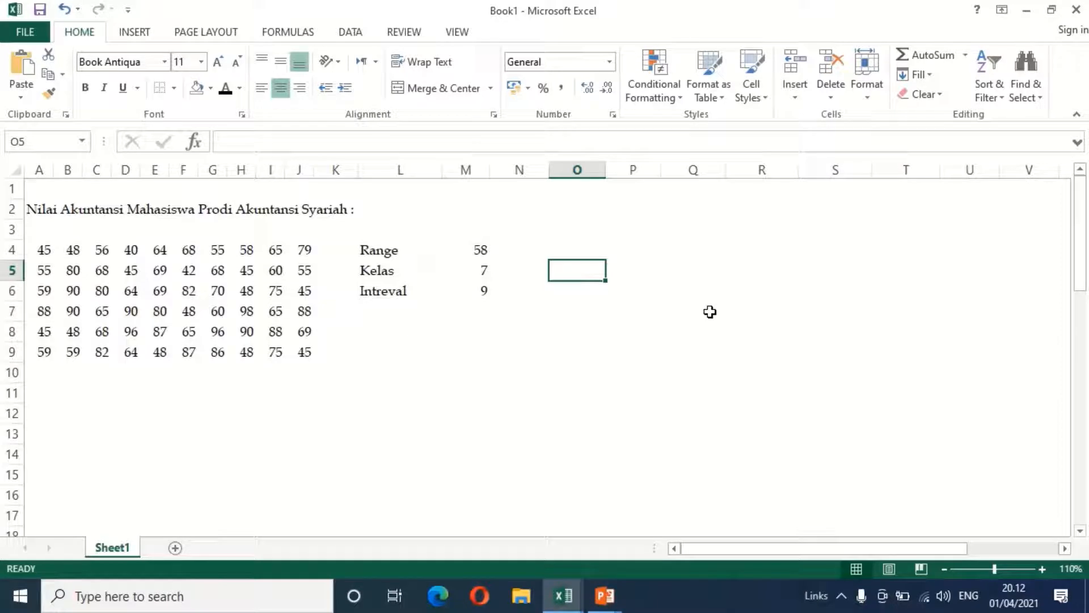
key(Up)
text(kELAS)
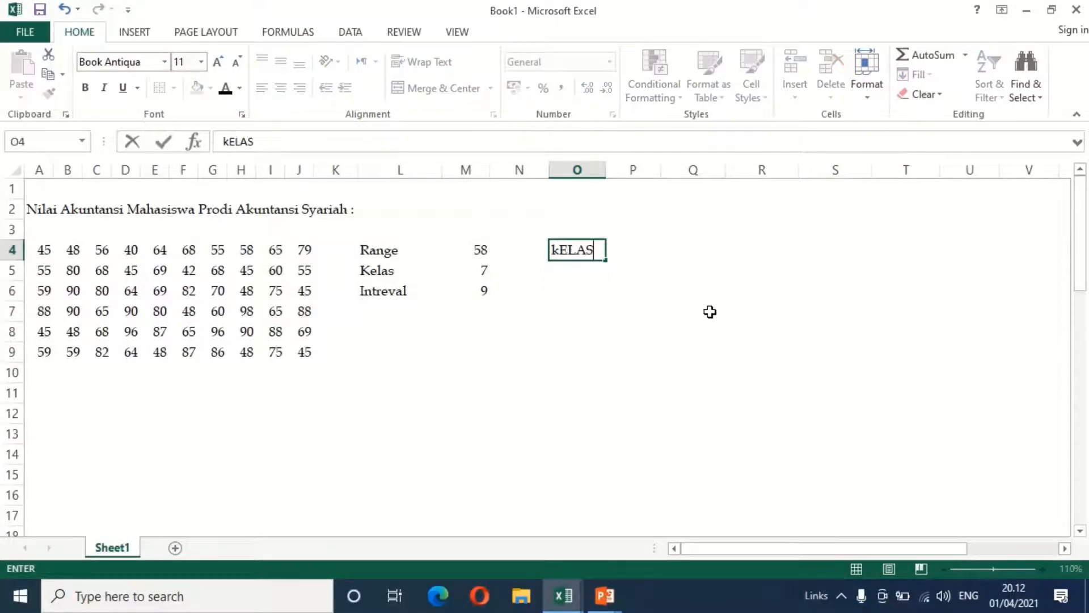
key(Return)
key(Return)
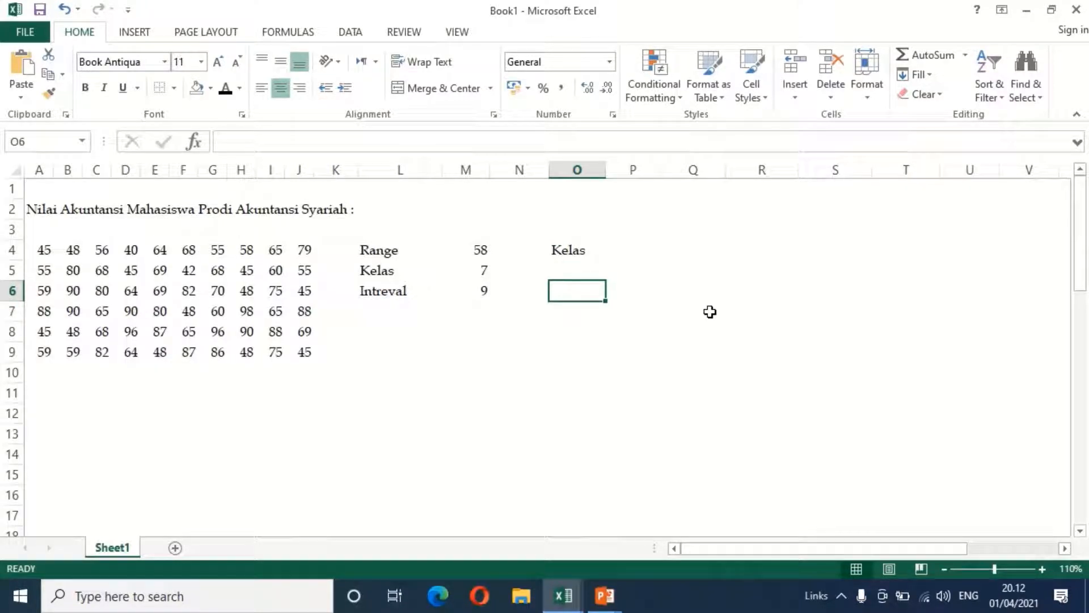
Calculate the first class's lower limit in O6 as the minimum of the scores in A4:J9
text(=)
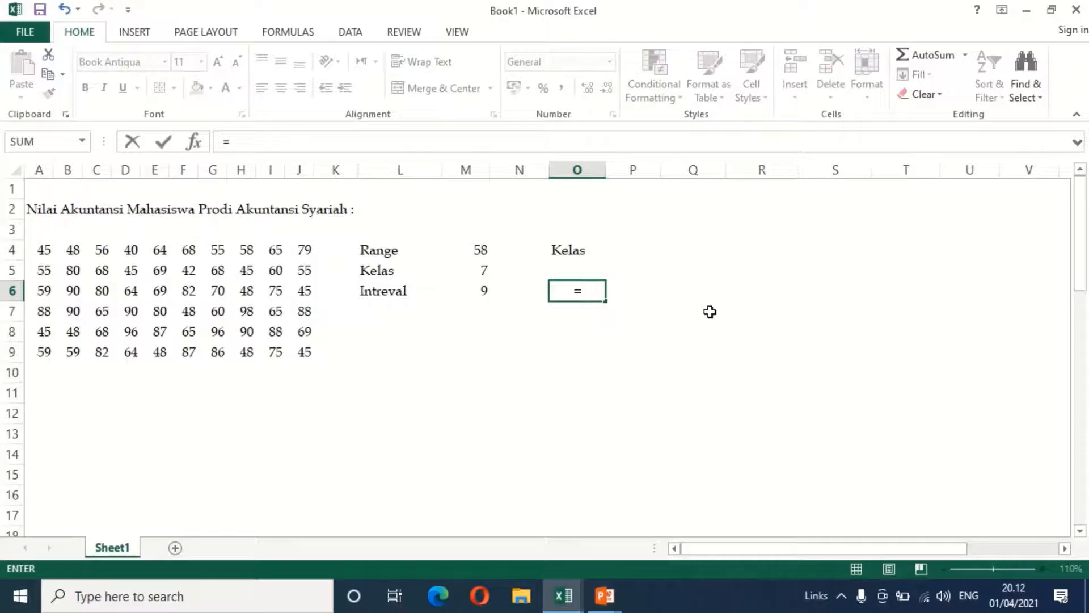
text(()
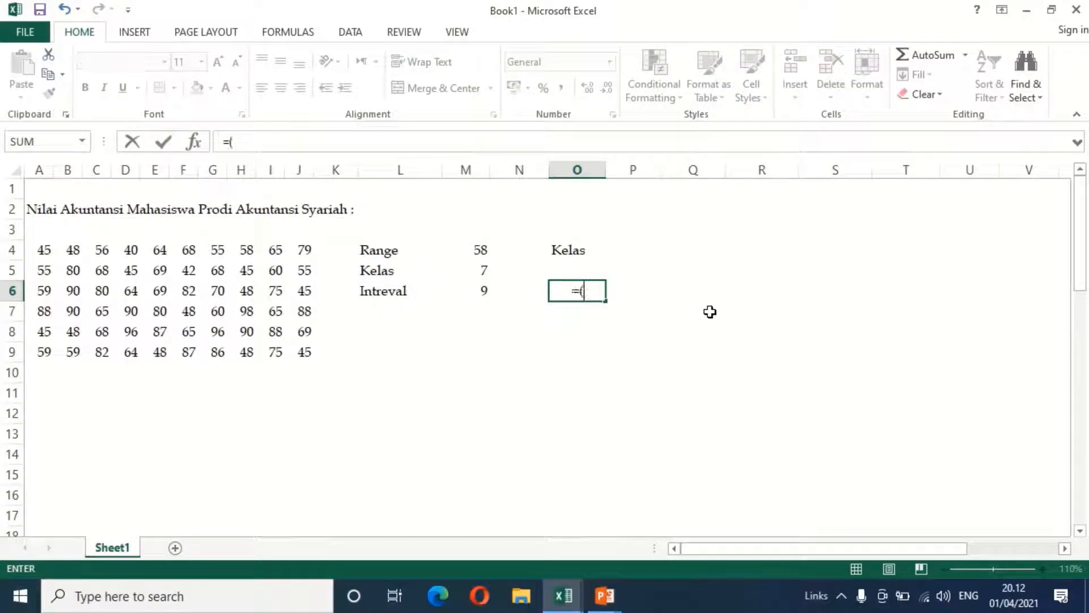
key(BackSpace)
text(m)
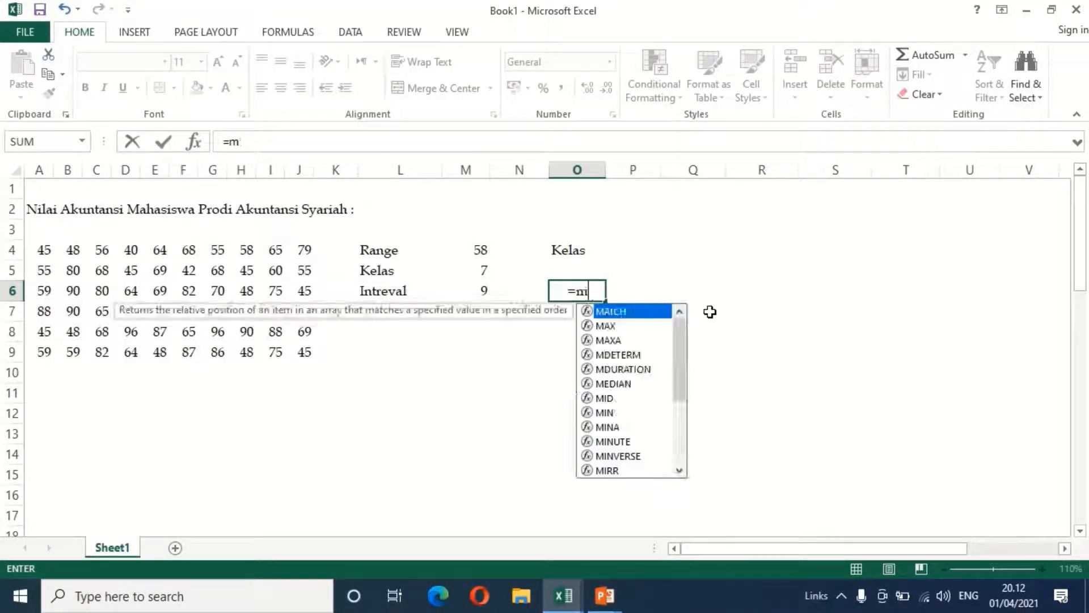
text(in()
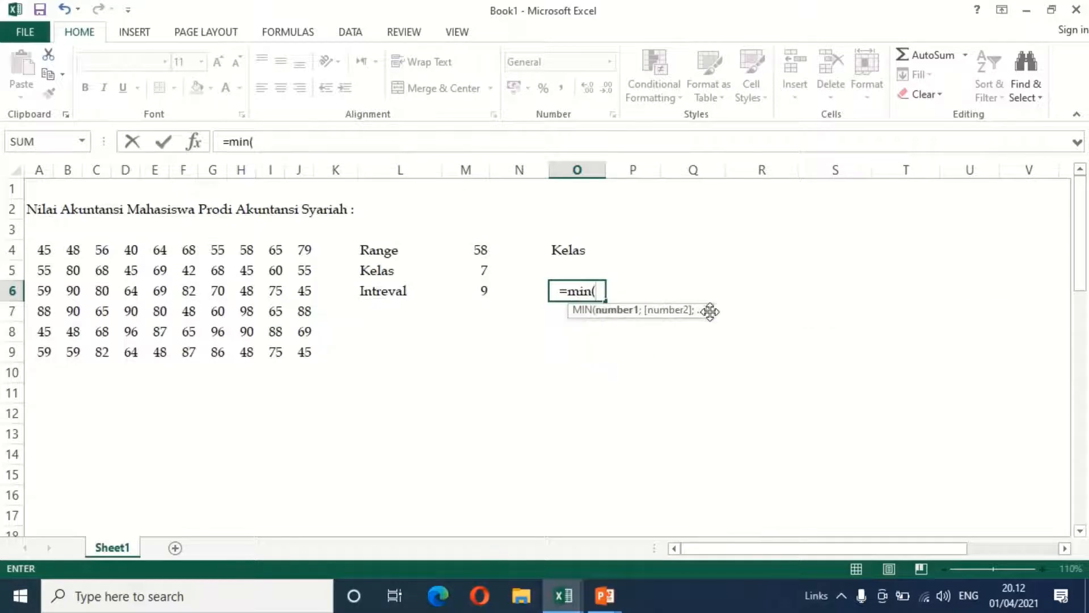
drag(47, 257, 299, 349)
key(Return)
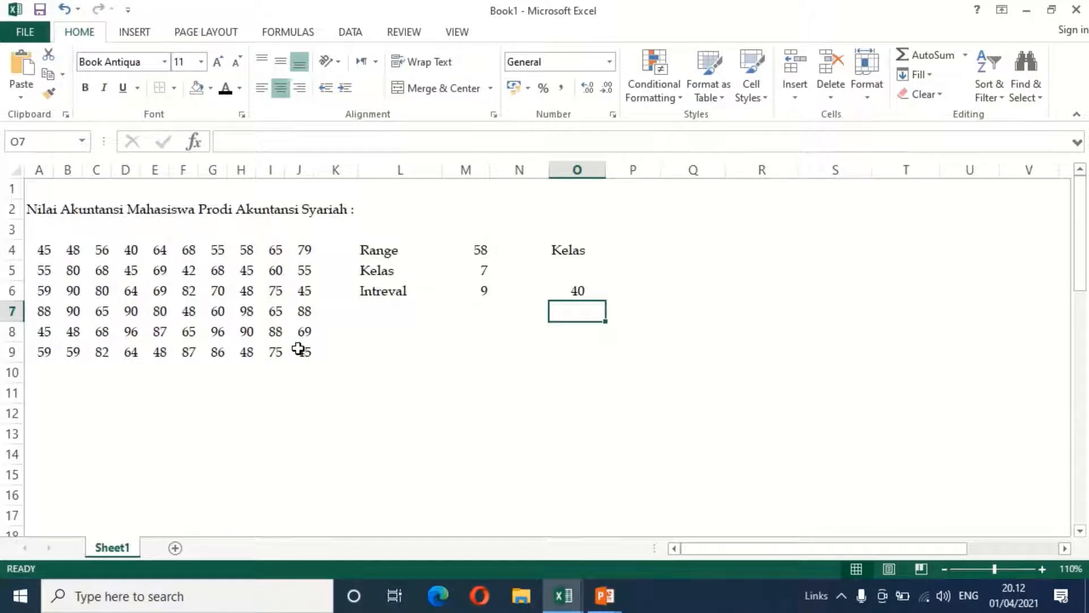
Enter a text dash in P6 and calculate the first class's upper limit in Q6 with =O6+M6-1
key(Up)
key(Right)
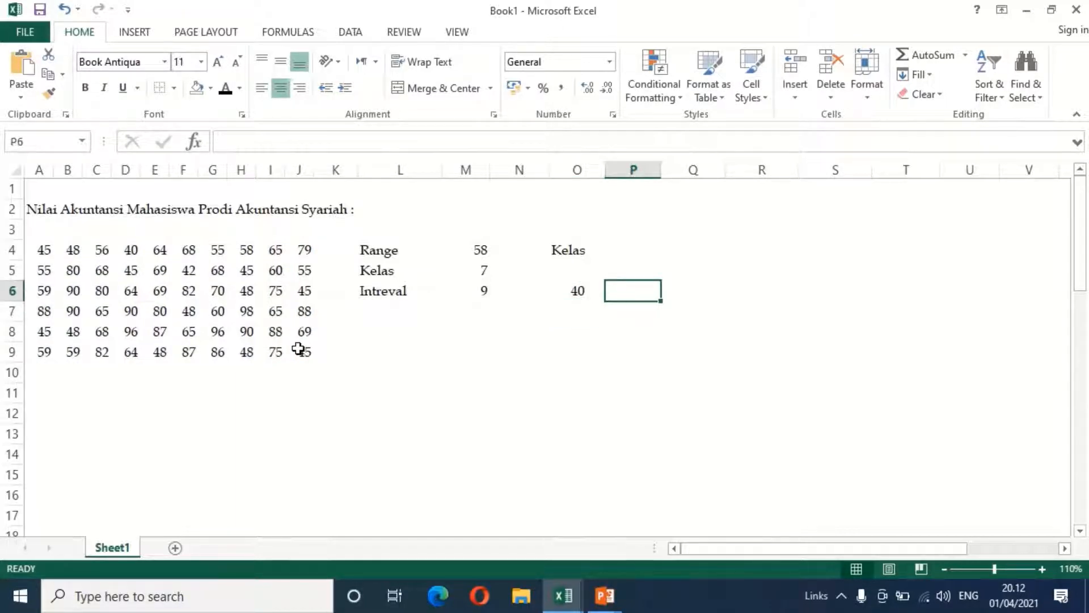
text('-)
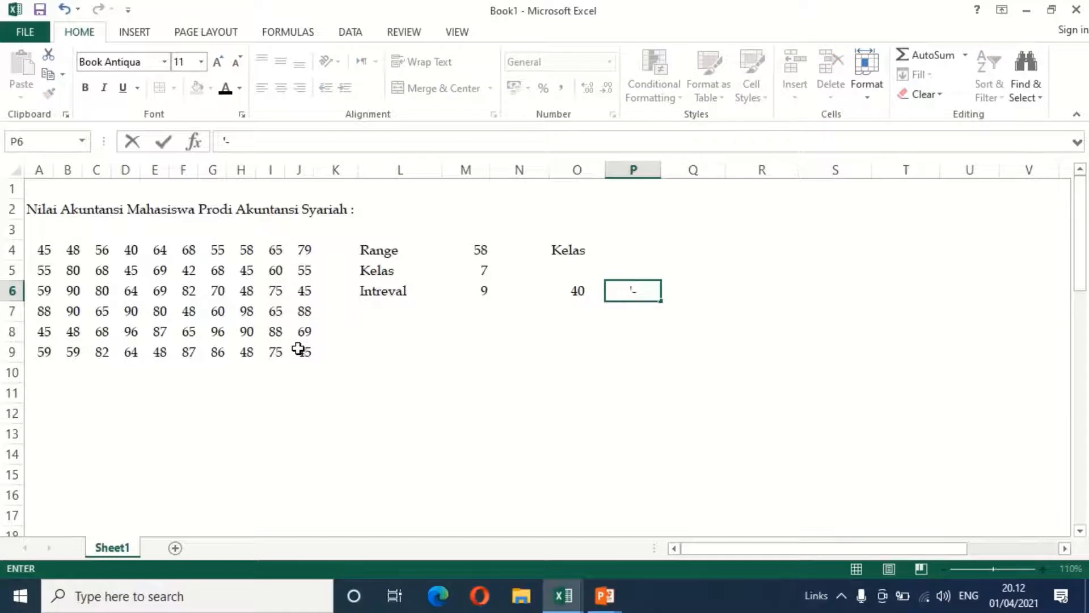
key(Tab)
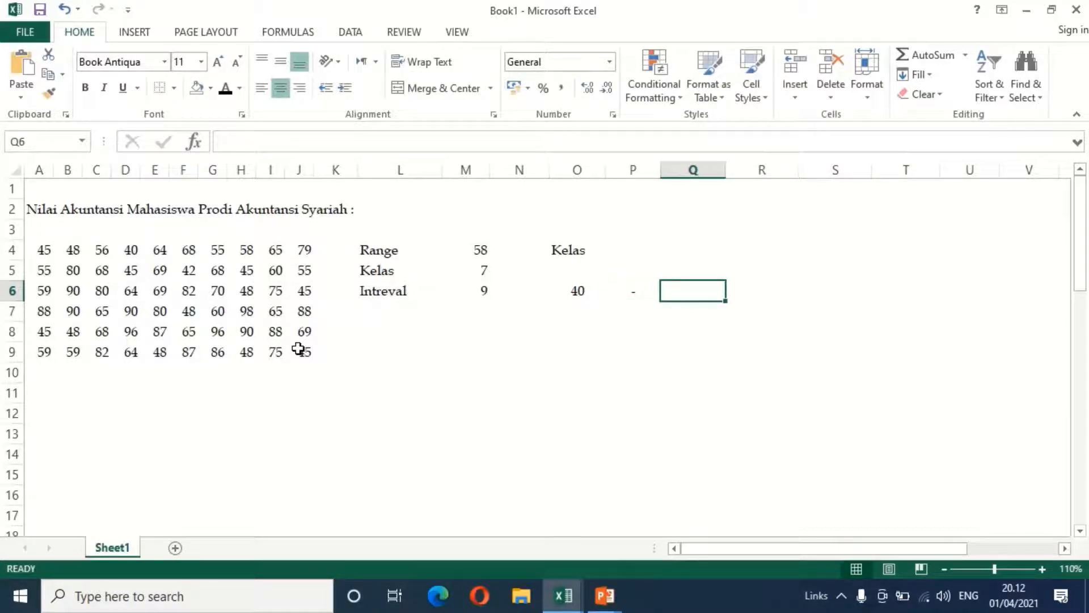
text(=)
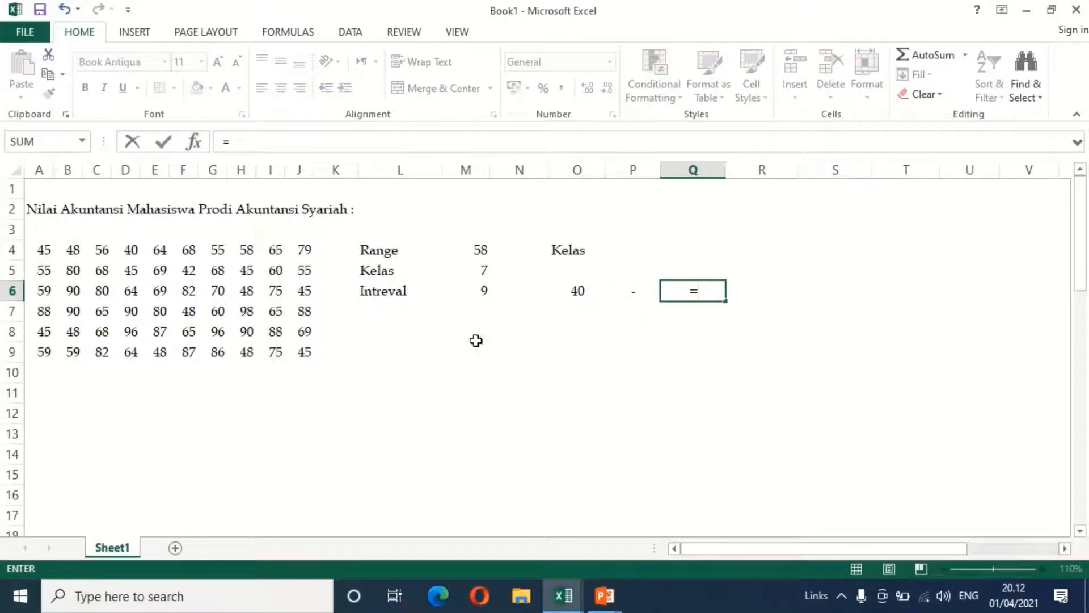
click(589, 290)
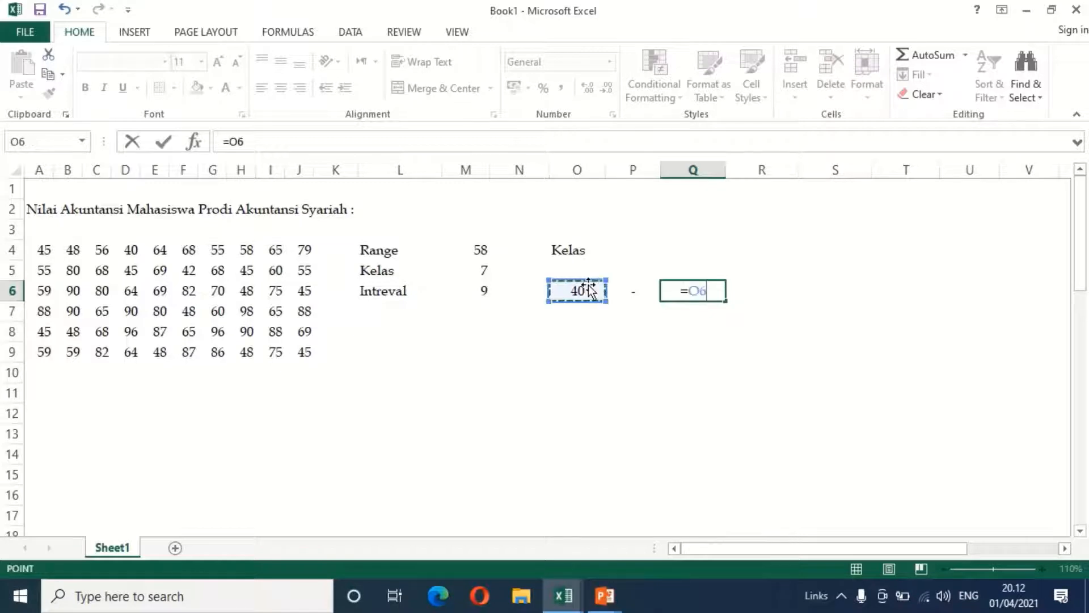
text(+)
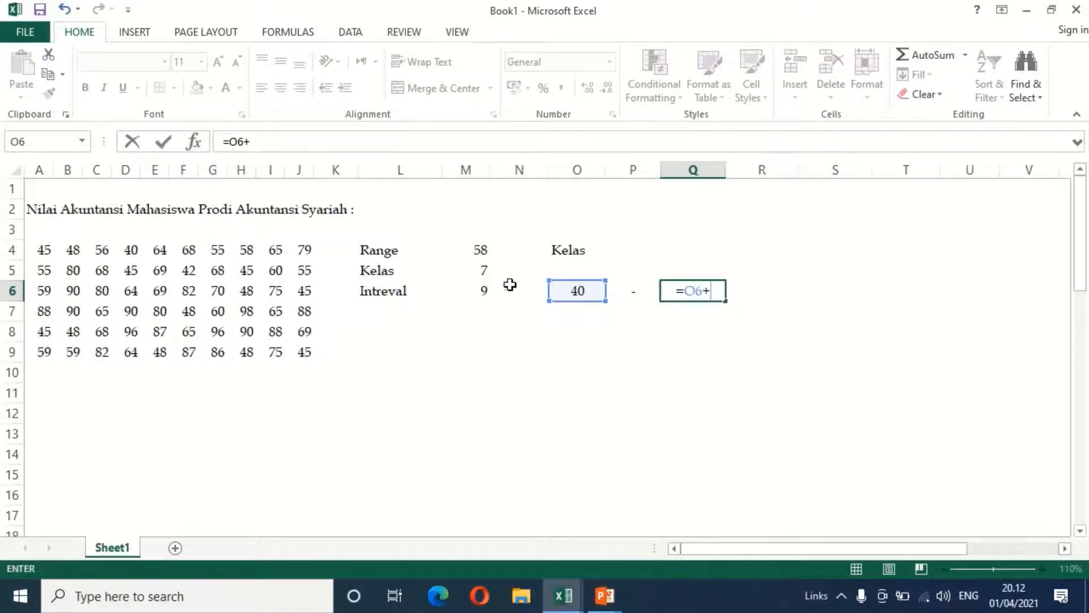
click(481, 291)
text(-1)
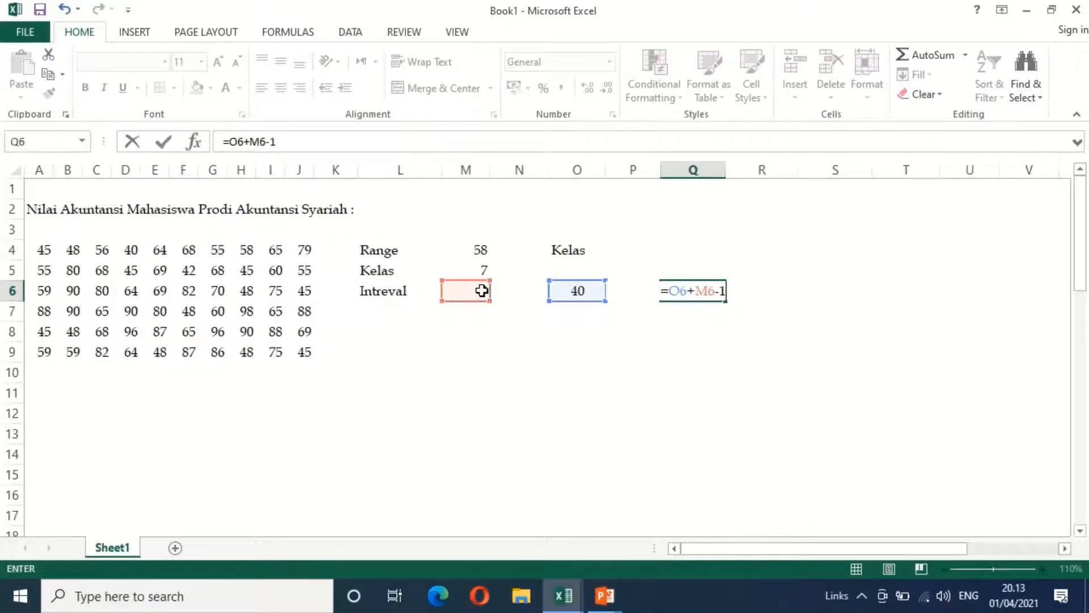
key(Return)
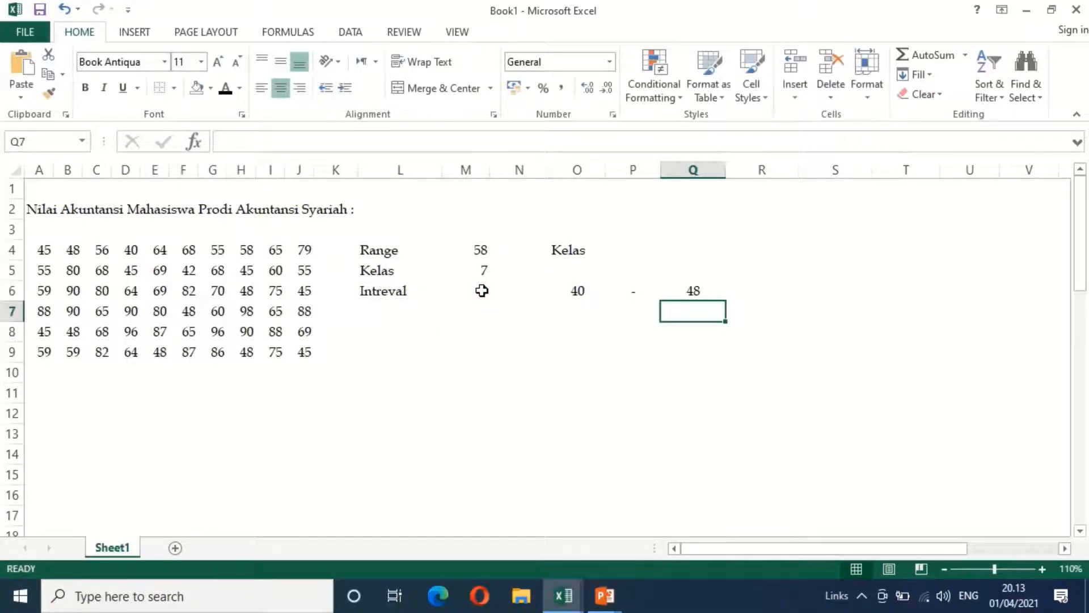
Narrow columns O, P and Q to fit the two-digit class limits
key(Up)
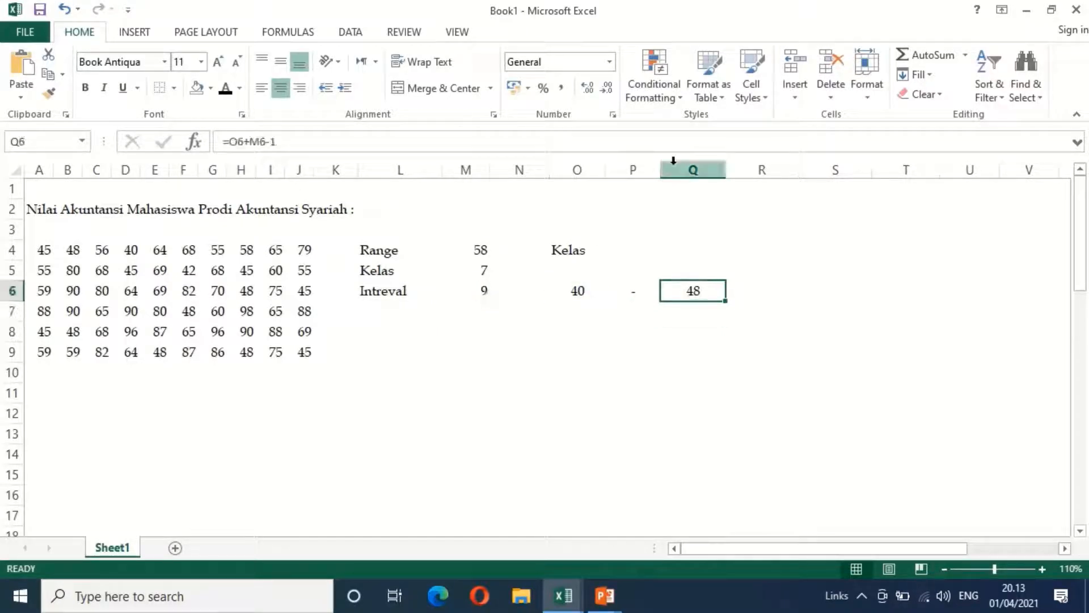
drag(596, 169, 627, 166)
Calculate the second class's lower limit in O7 with =O6+$M$6, keeping the interval reference absolute
click(560, 311)
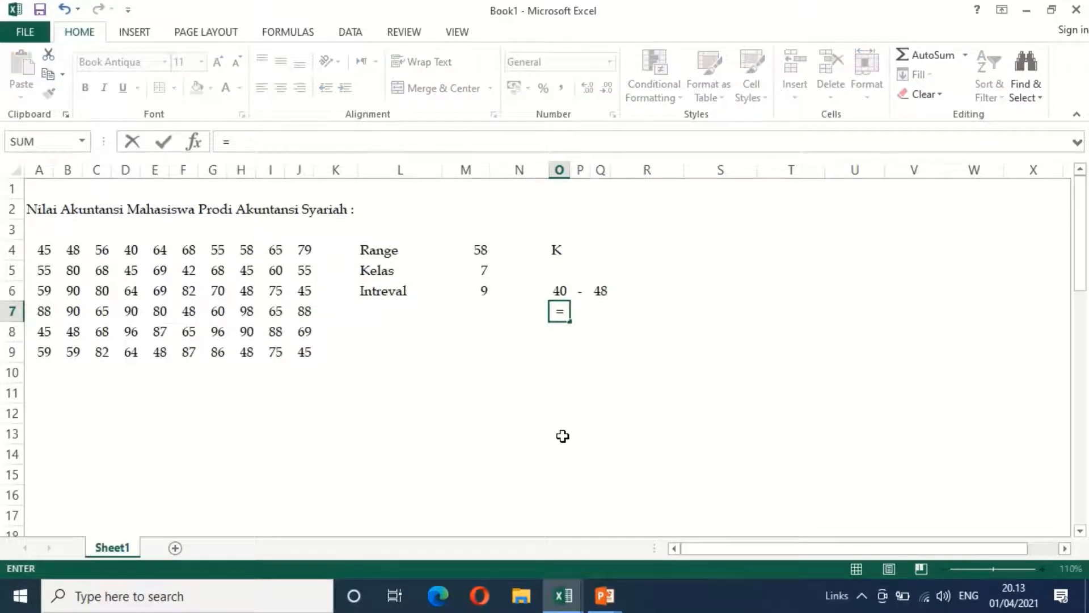
key(Up)
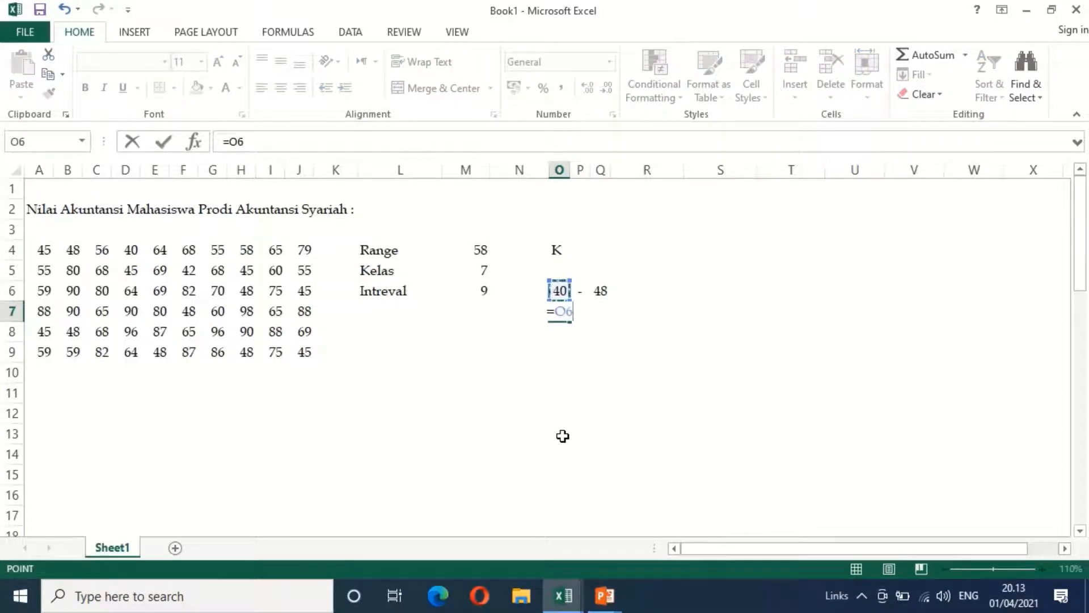
text(+)
click(478, 292)
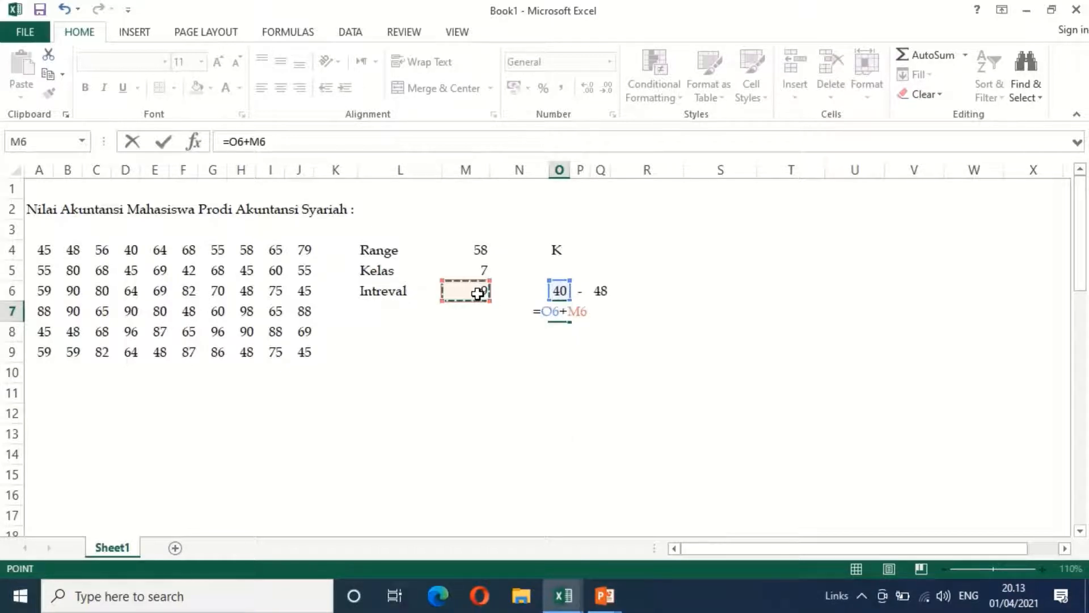
key(F4)
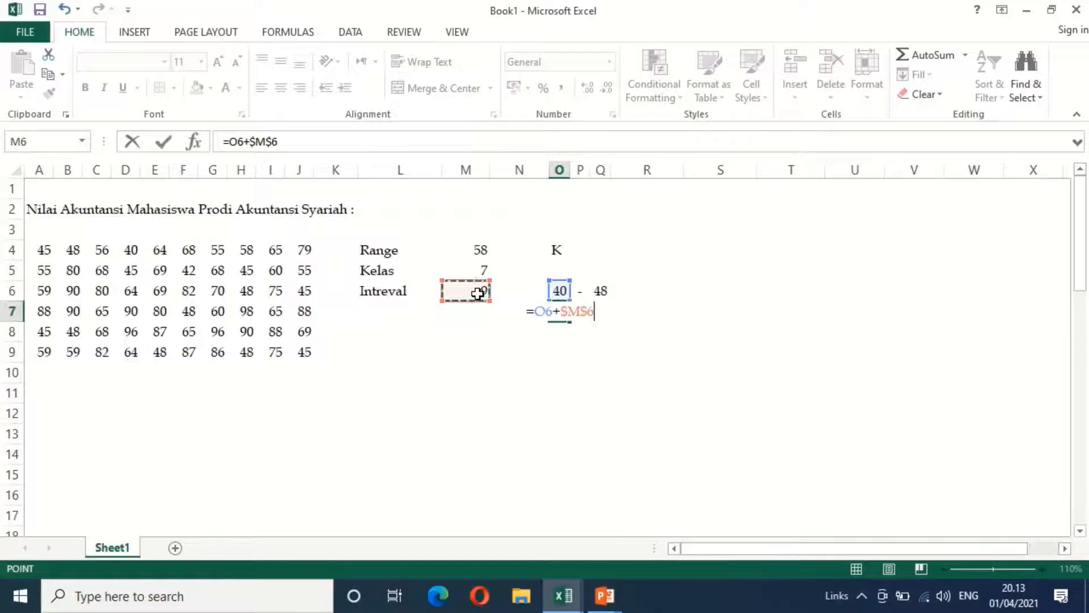
key(Return)
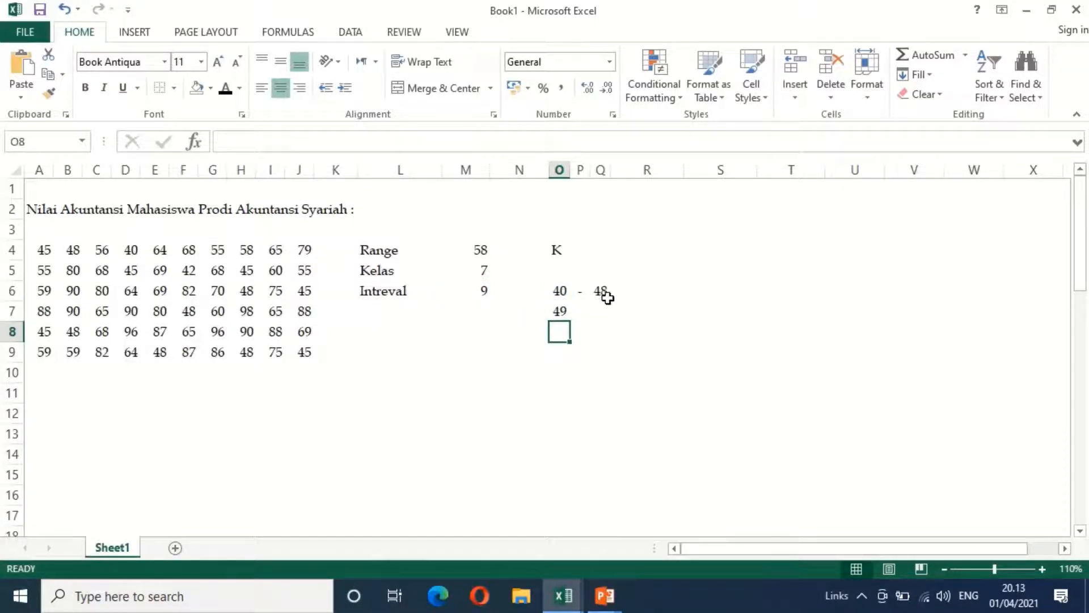
Enter a text dash in P7 and calculate the second class's upper limit in Q7 with =Q6+$M$6
click(577, 312)
text('-)
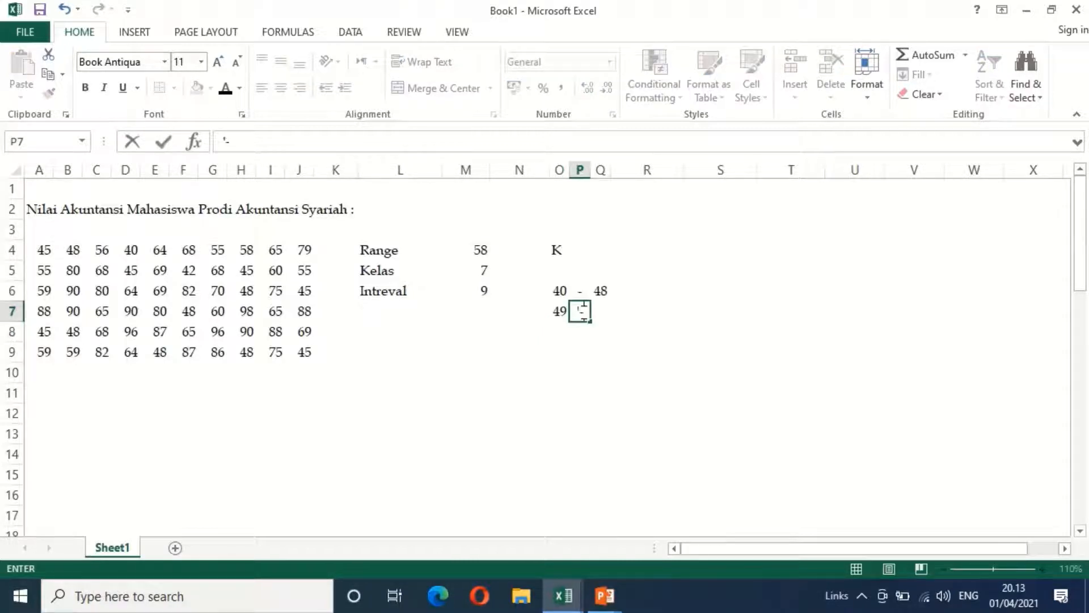
key(Tab)
text(=)
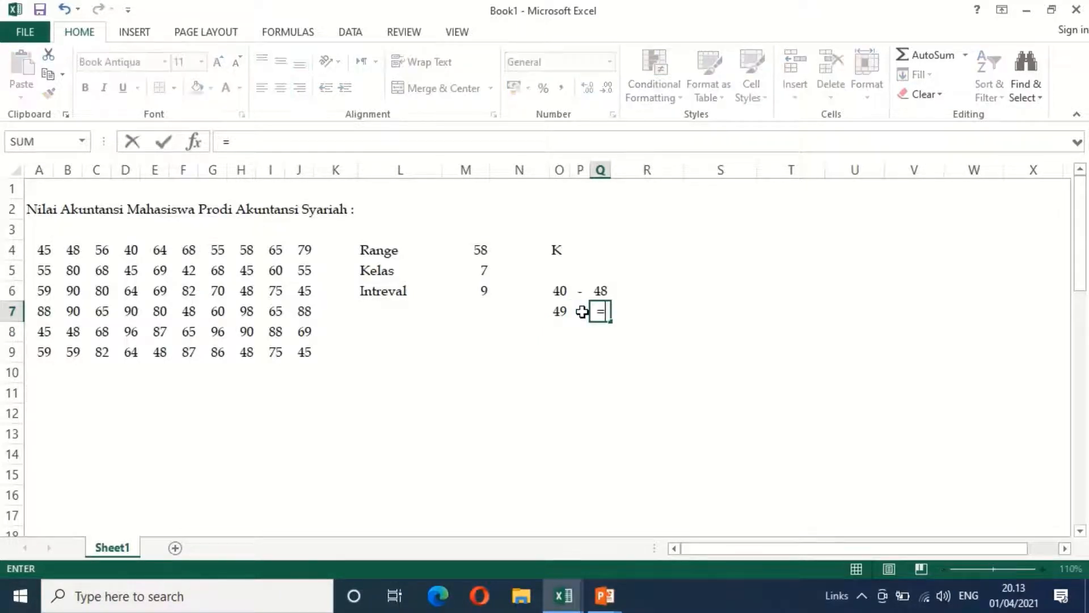
key(Up)
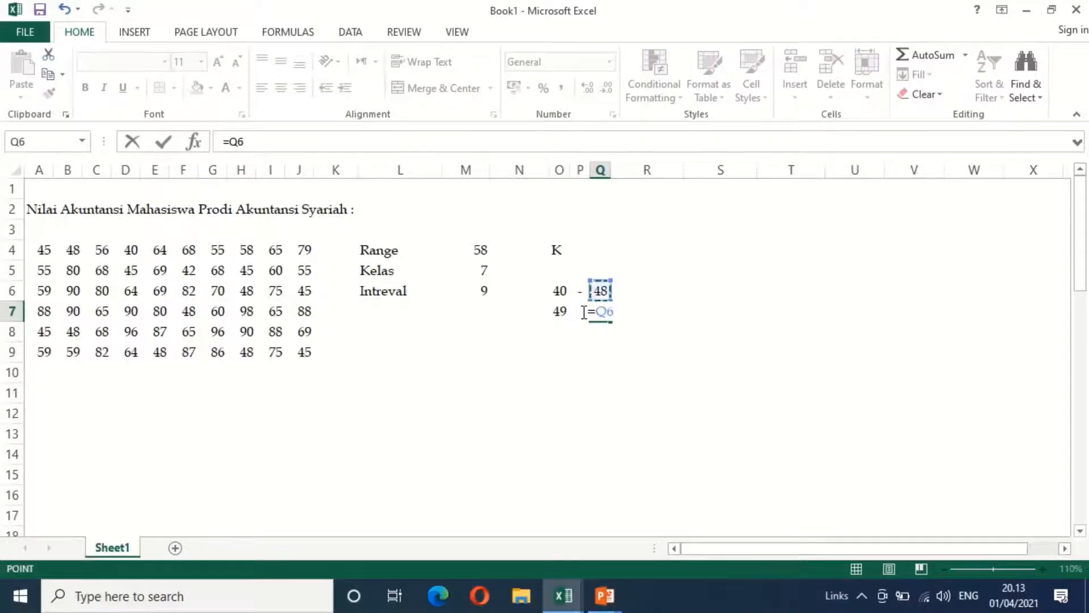
text(+)
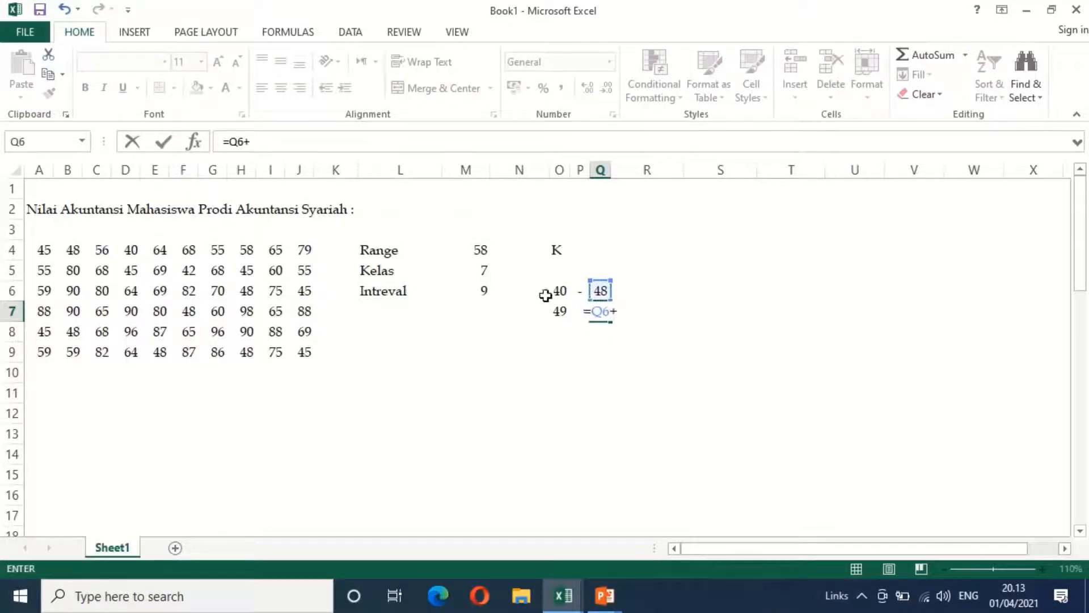
click(488, 291)
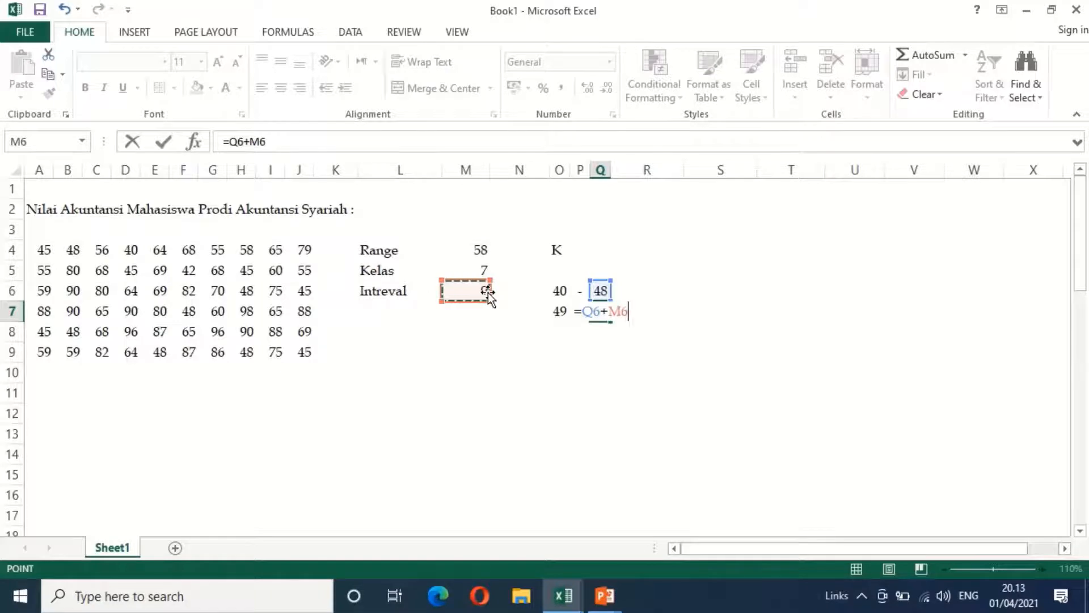
key(F4)
key(Return)
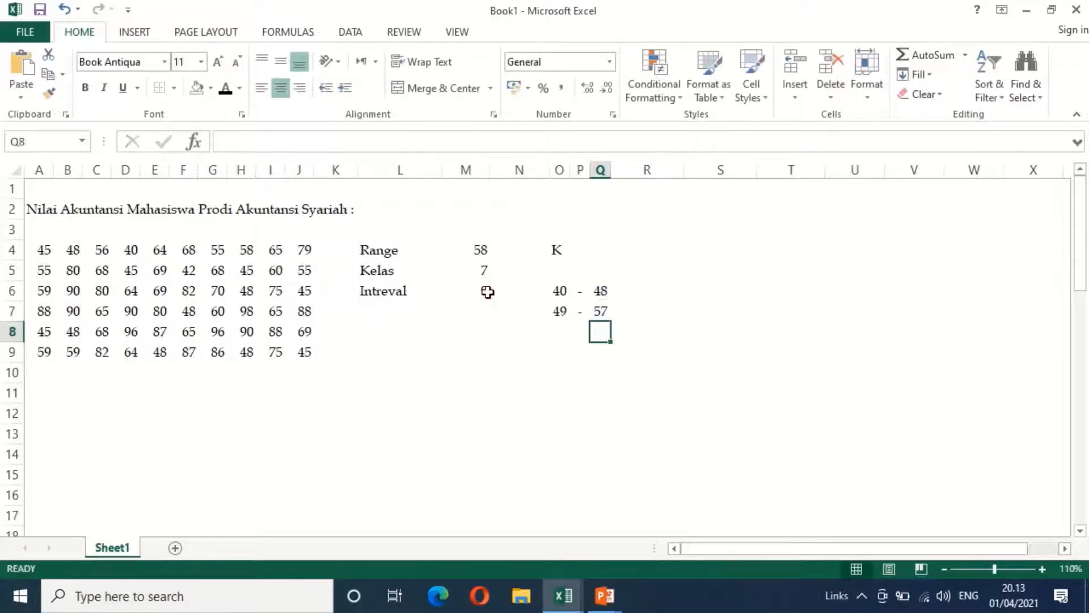
Fill the second class's limits and dash in O7:Q7 down to row 12, and widen column Q to fit three-digit limits
key(Up)
key(Left)
key(Left)
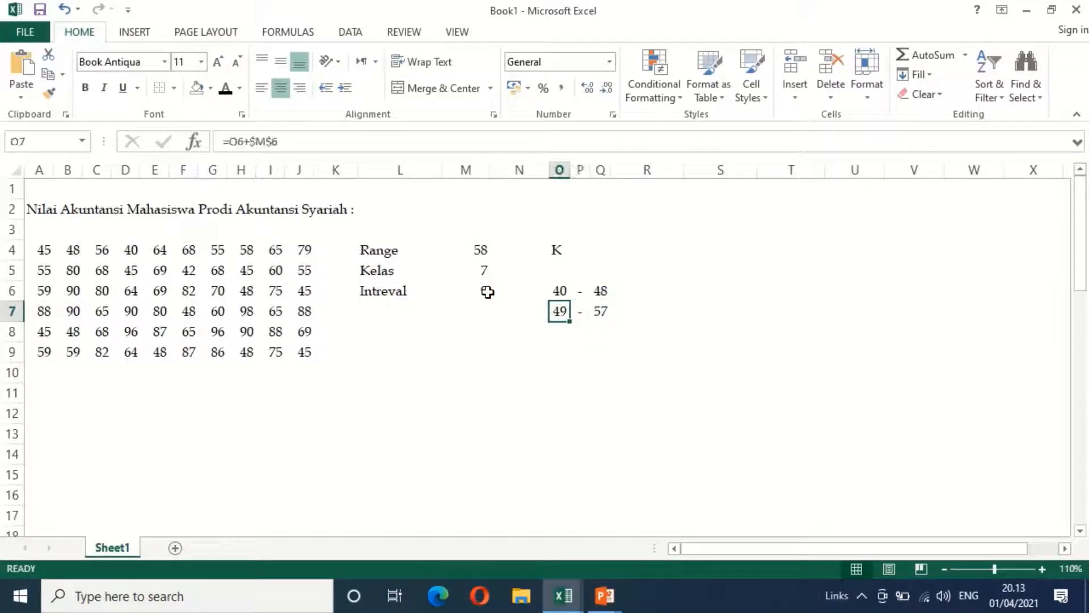
key(shift+Right)
key(shift+Right)
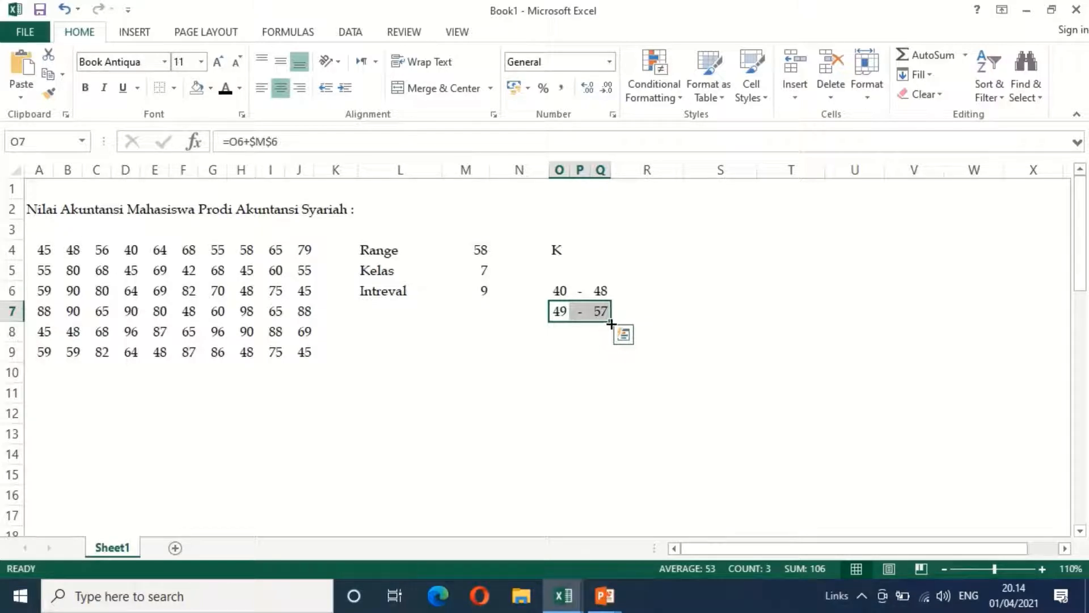
drag(610, 324, 611, 350)
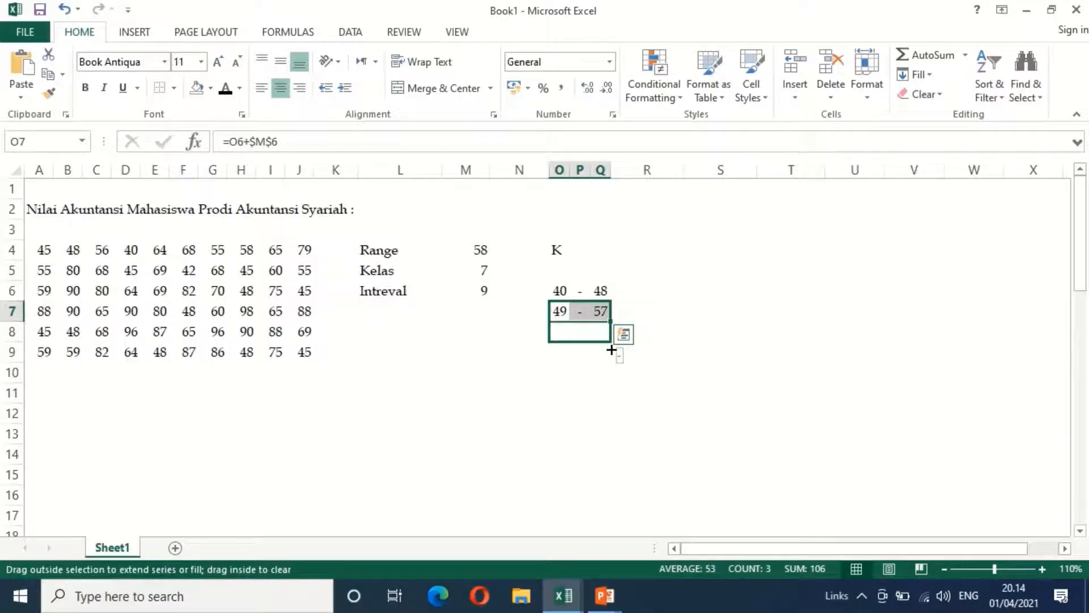
drag(611, 350, 612, 417)
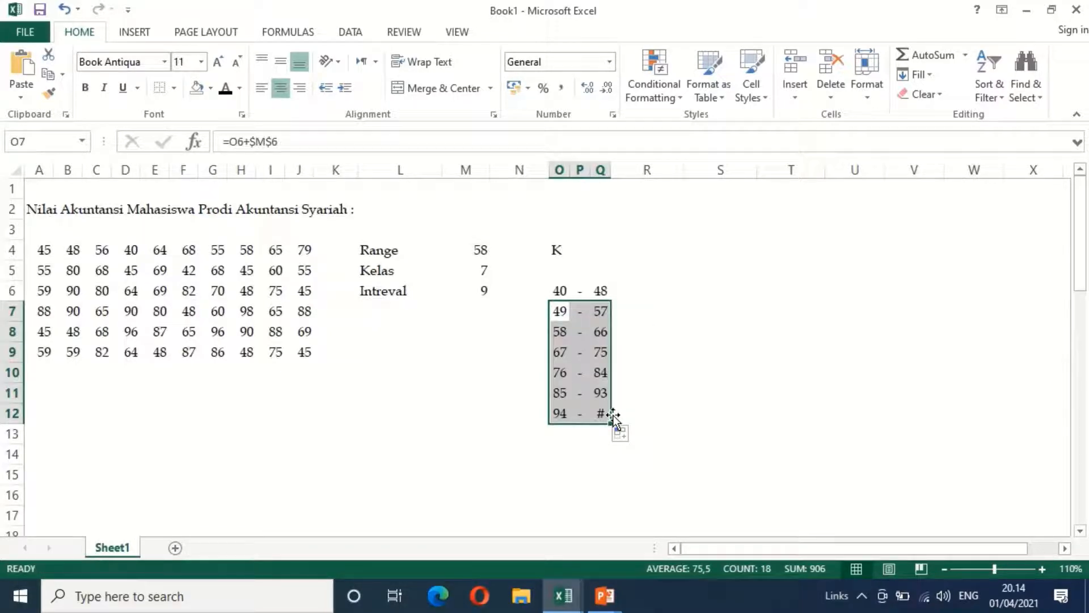
click(655, 348)
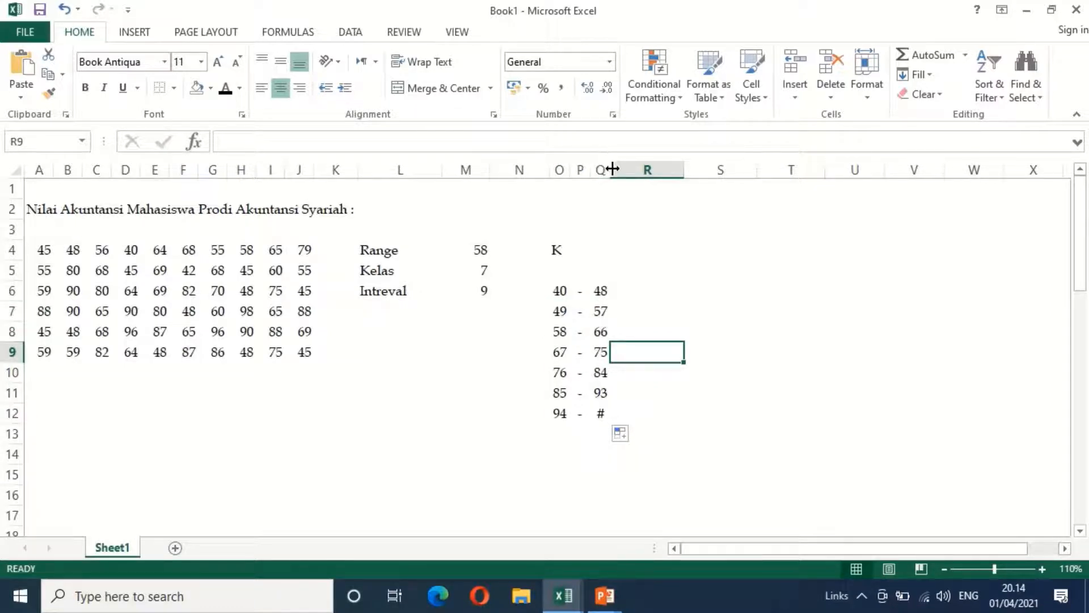
drag(612, 168, 622, 179)
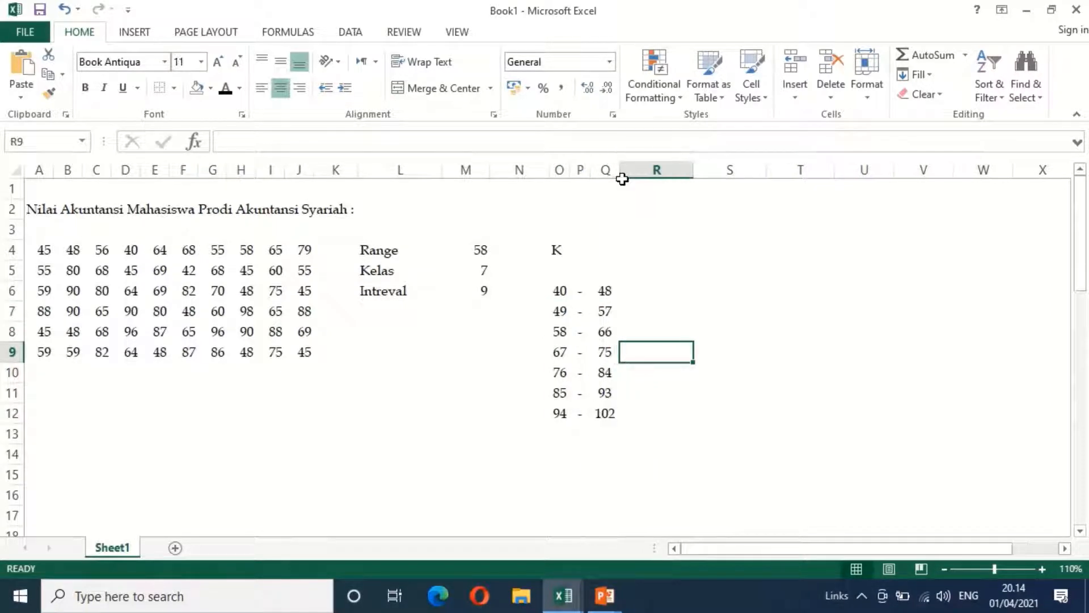
Enter the column header "Frekuensi" in R4, beside the class header
click(678, 287)
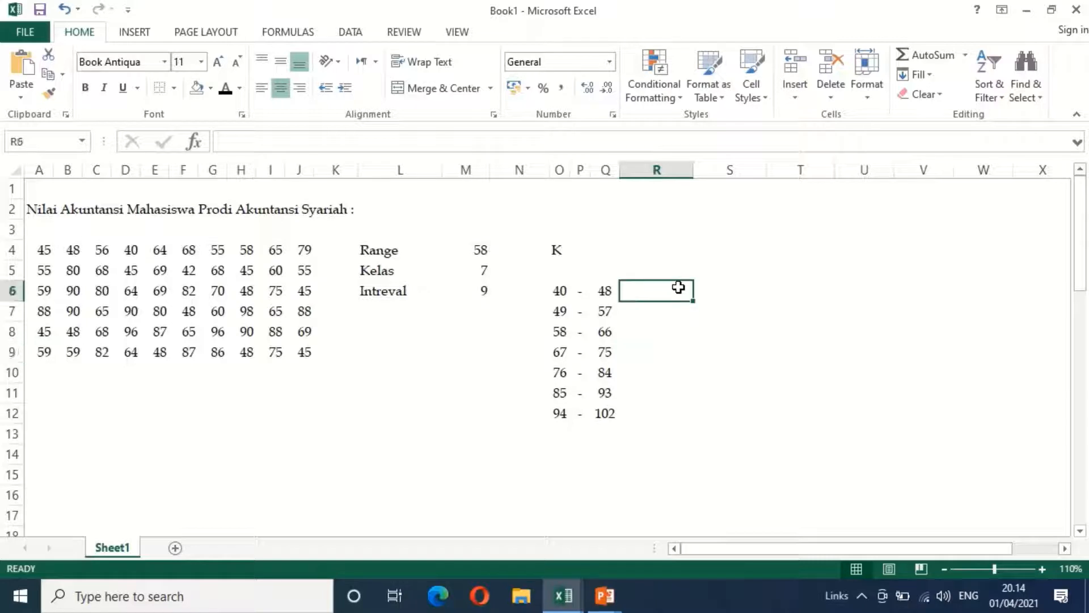
click(655, 252)
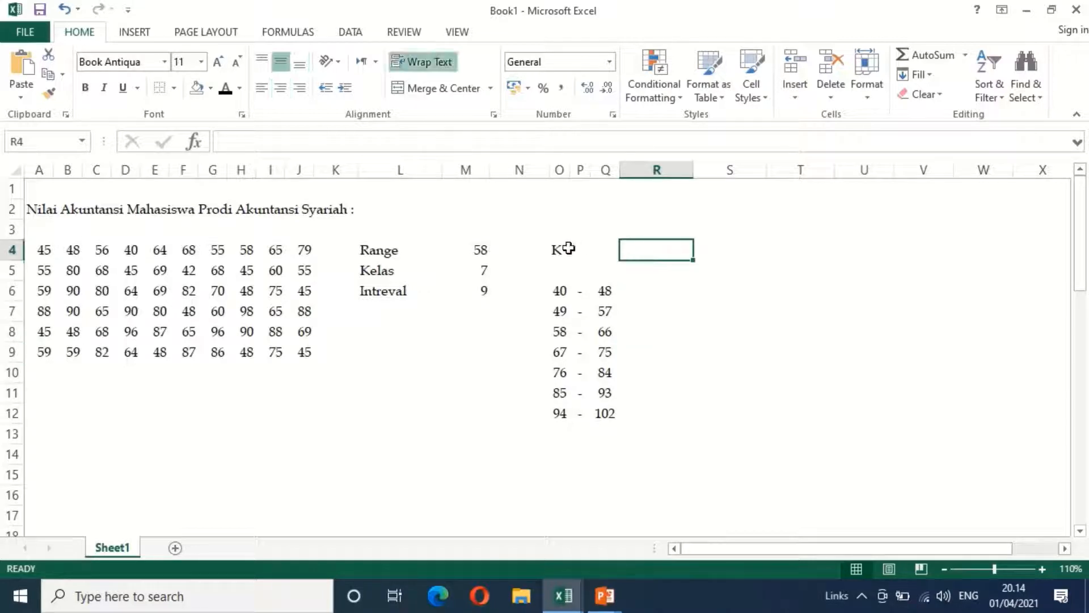
click(566, 249)
click(652, 245)
text(Frekuensi)
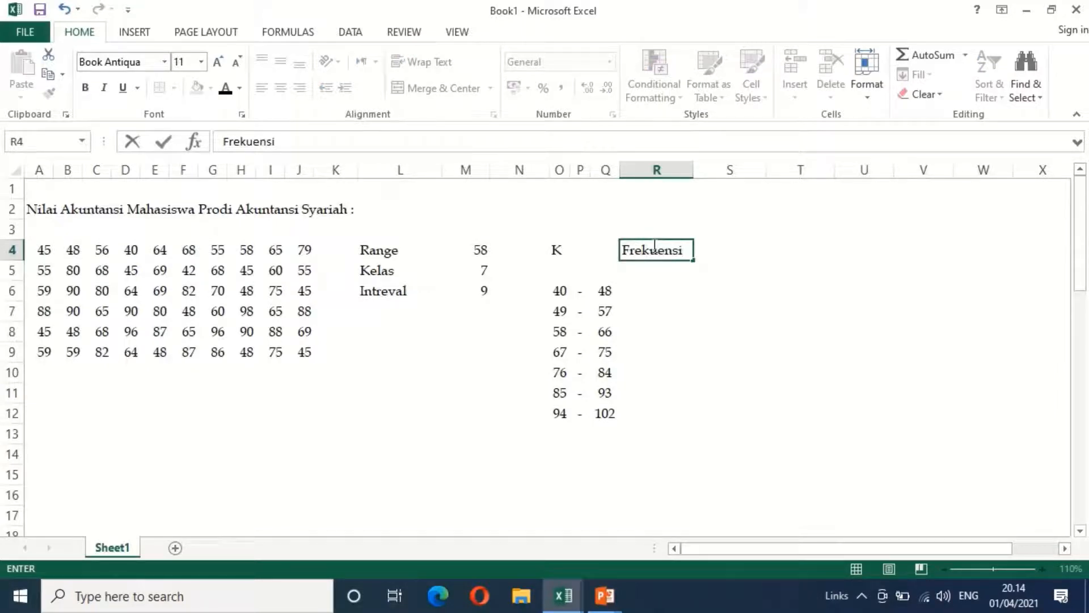
key(Tab)
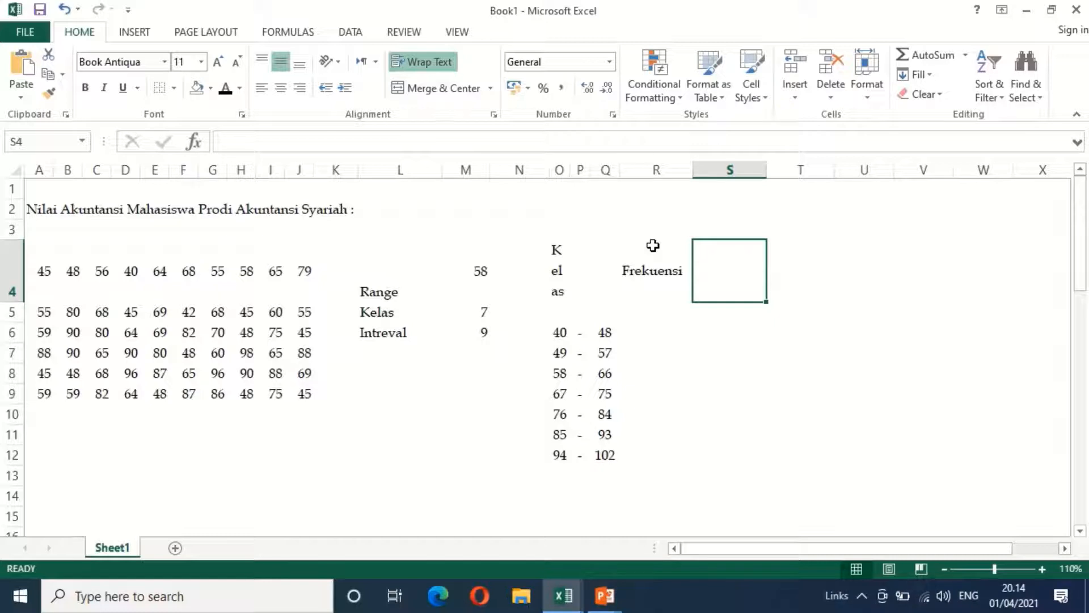
Enter the column header "Frekuensi Kumulatif" in S4
text(Frek)
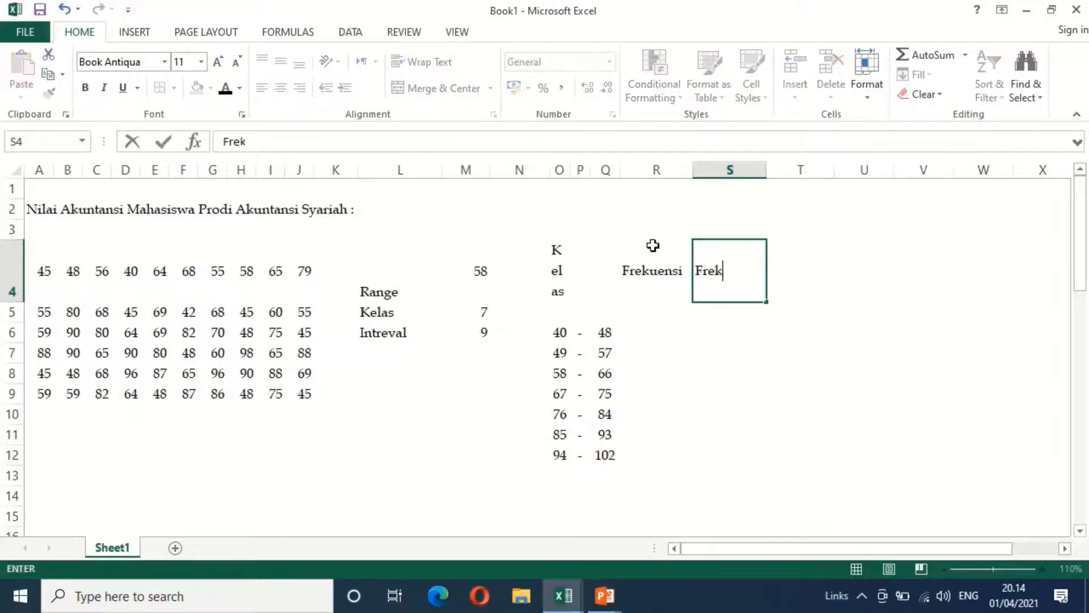
text(eunsi)
key(BackSpace)
key(BackSpace)
key(BackSpace)
key(BackSpace)
text(uensi Kumulatif)
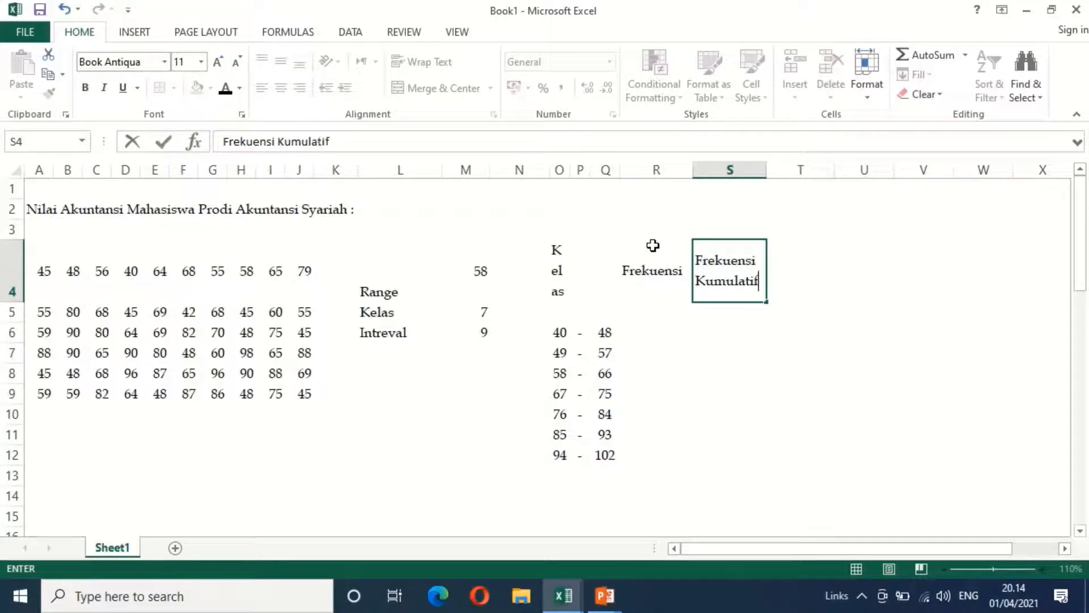
key(Return)
Calculate the first class's cumulative frequency in S6 with =FREQUENCY($A$4:$J$9;Q6) and fill the formula down to S12
key(Down)
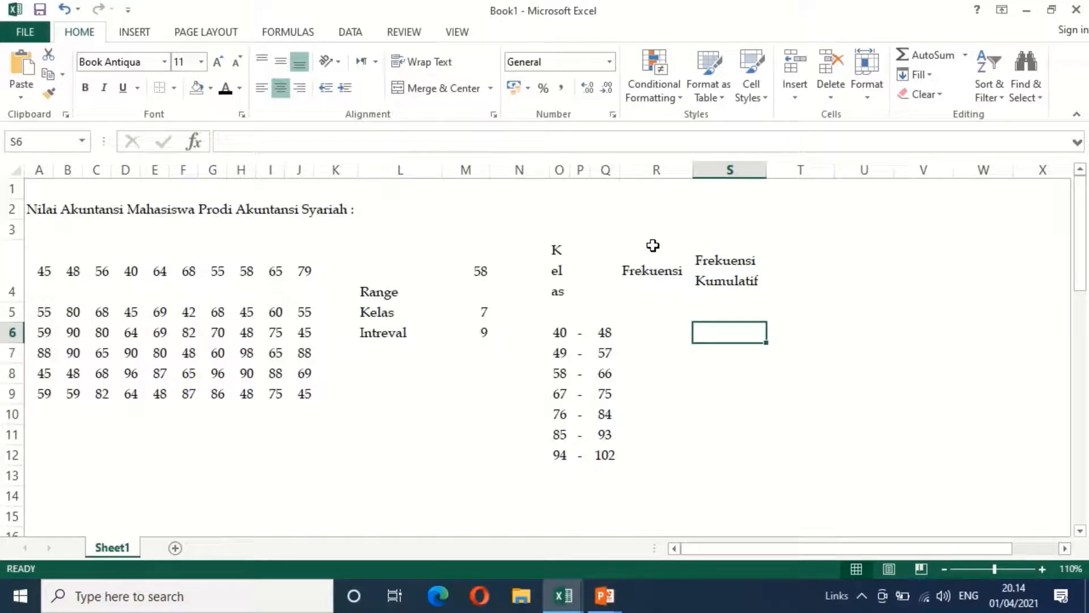
text(=)
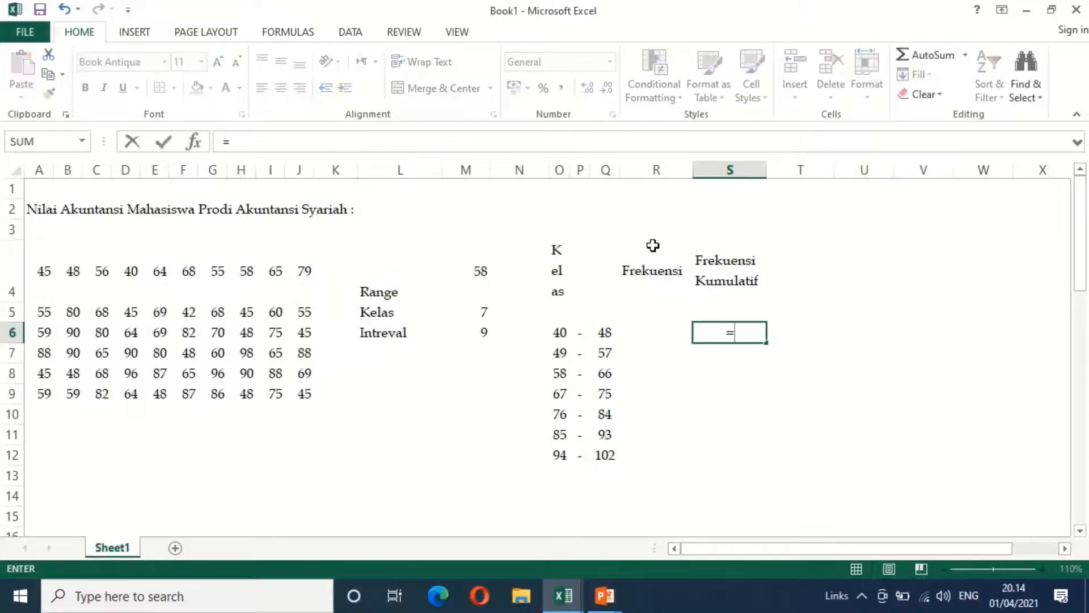
text(fr)
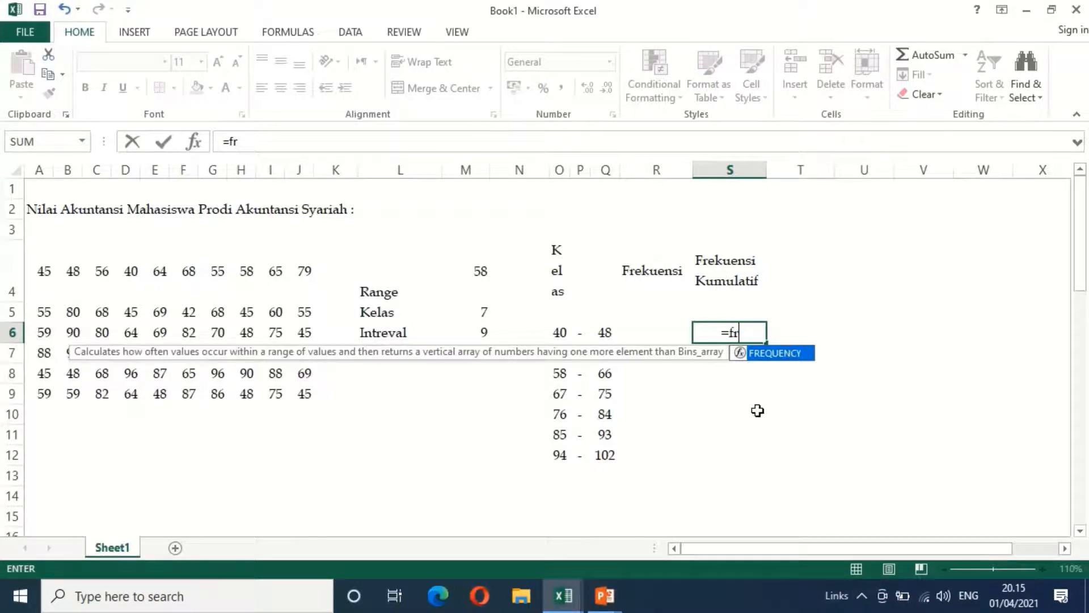
text(eq)
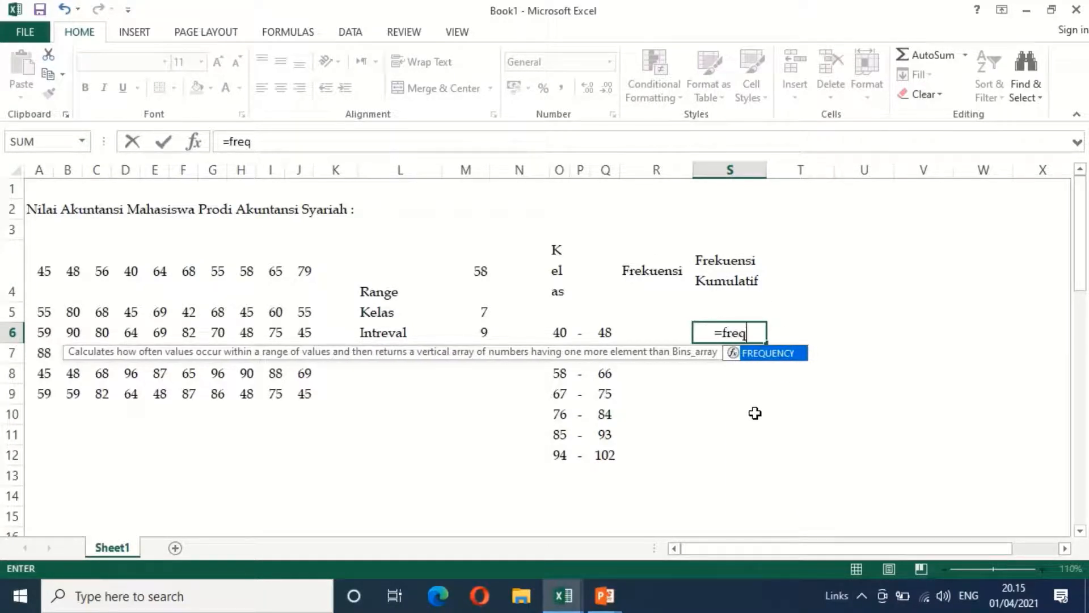
text(uency)
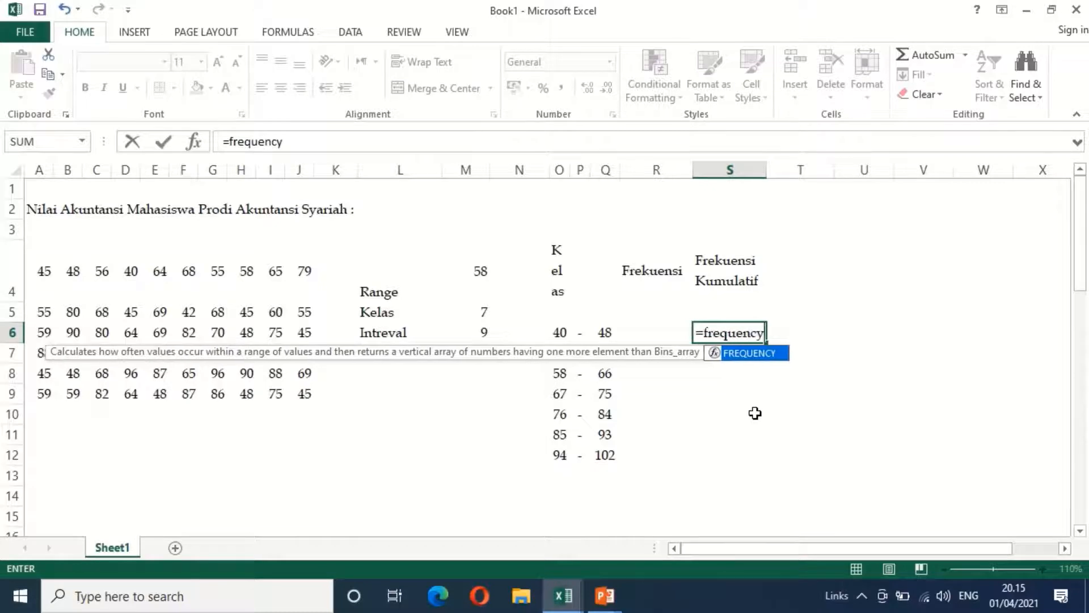
text(()
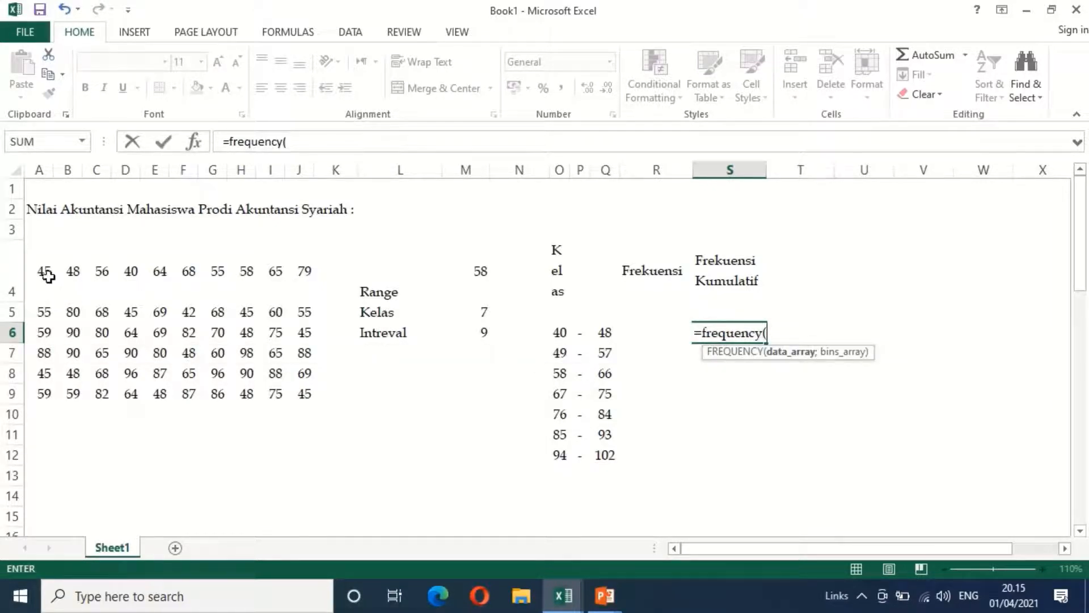
drag(47, 274, 297, 389)
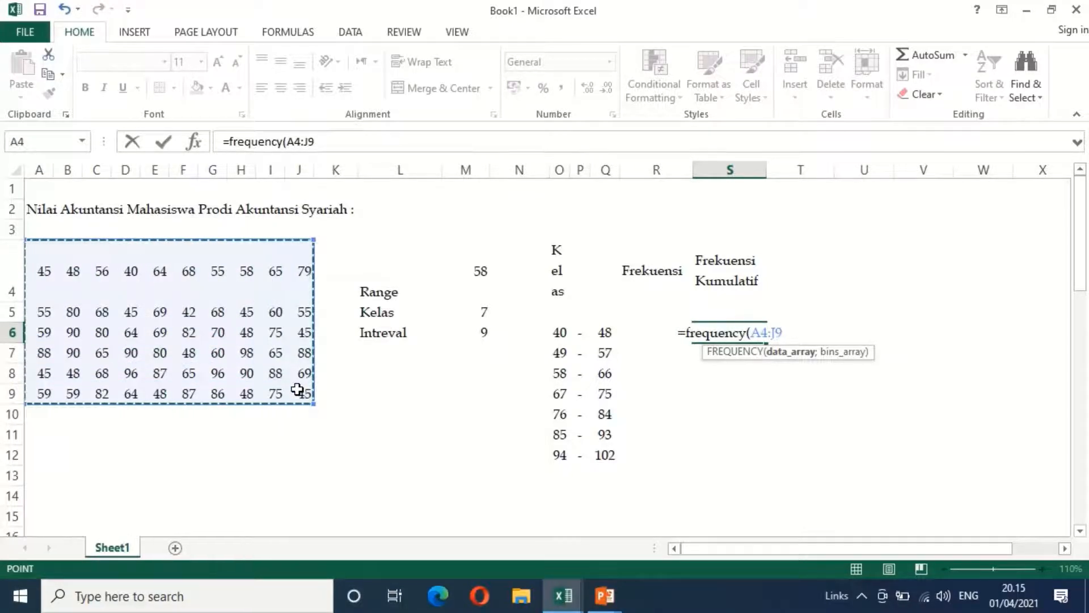
key(F4)
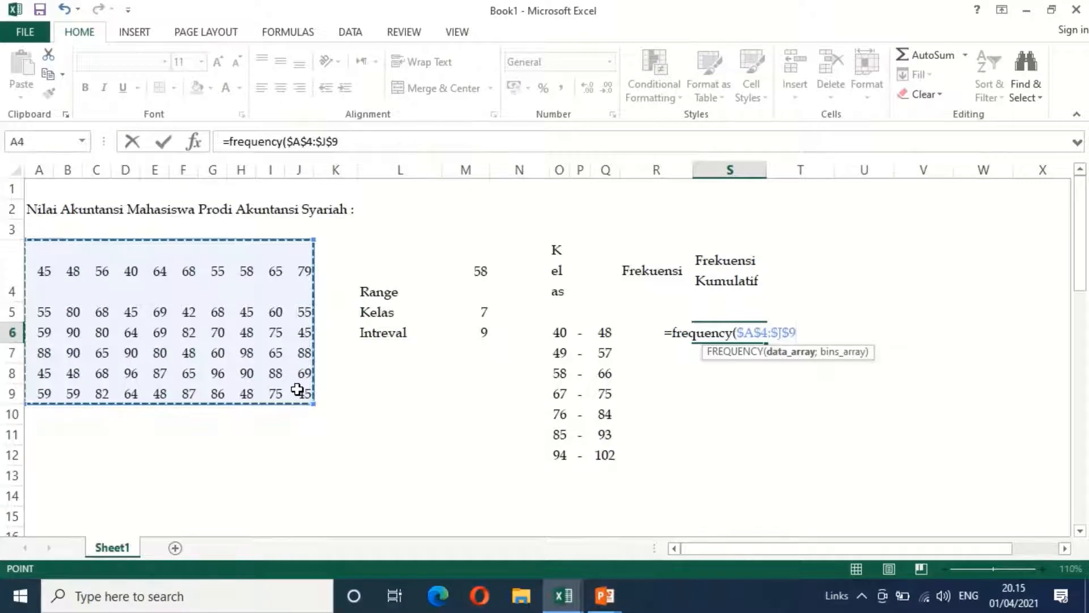
text(;)
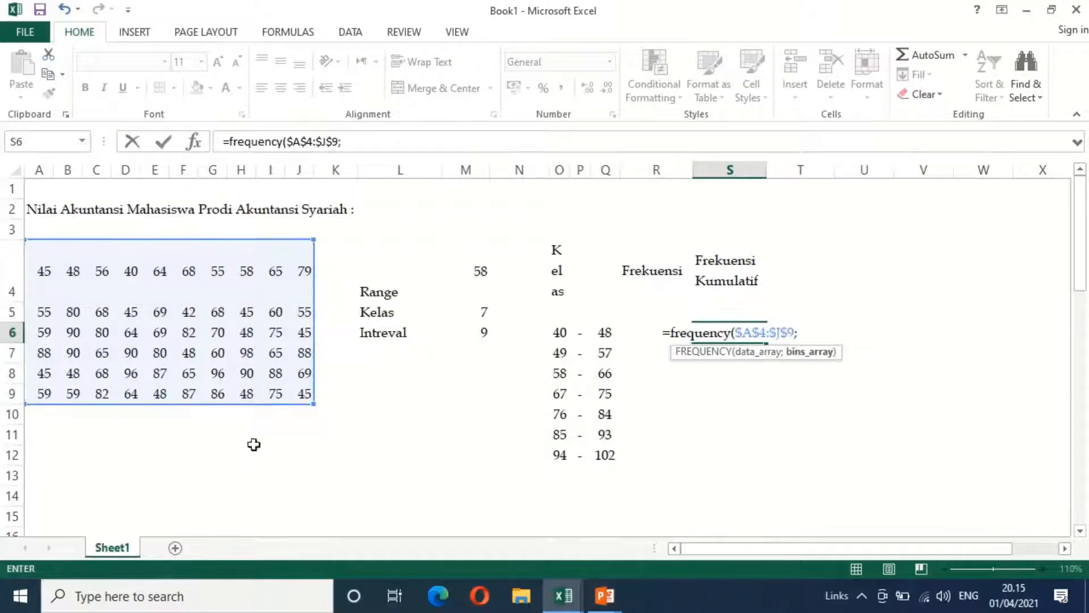
click(608, 333)
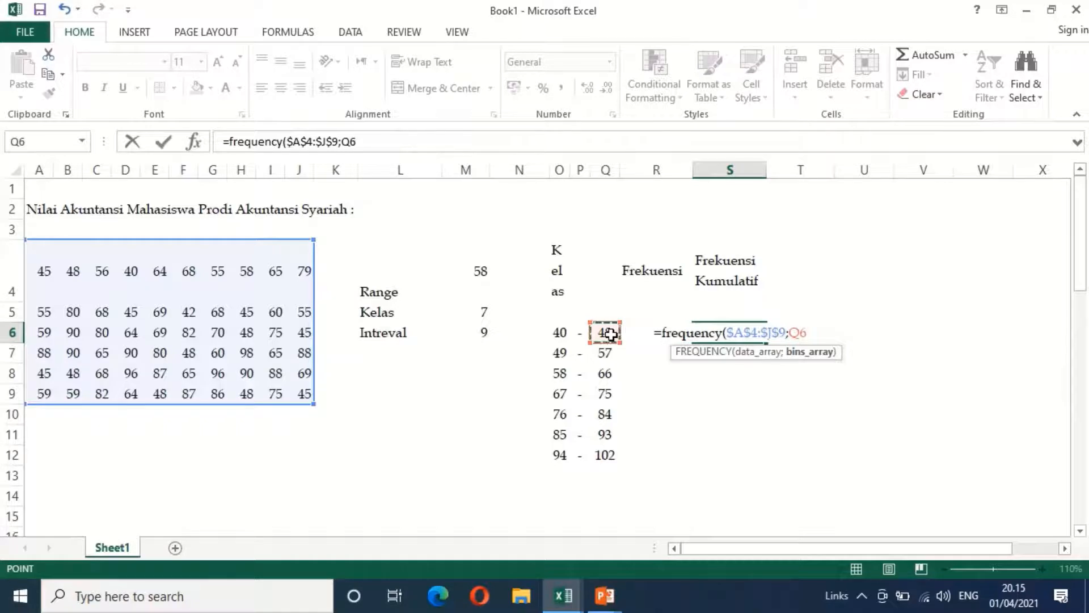
key(ctrl+shift+Return)
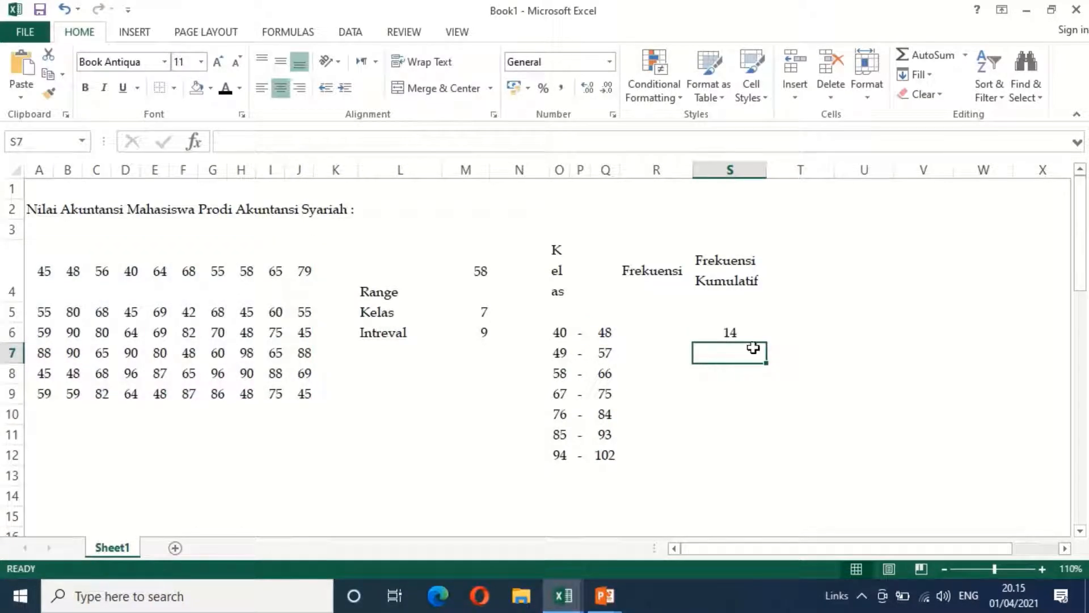
click(740, 332)
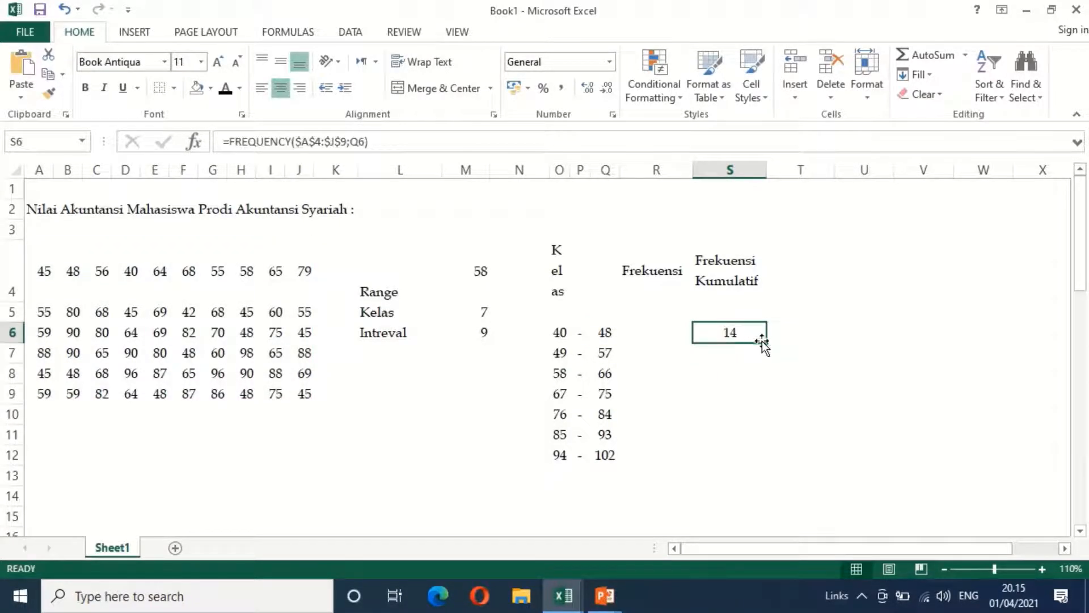
drag(764, 343, 764, 467)
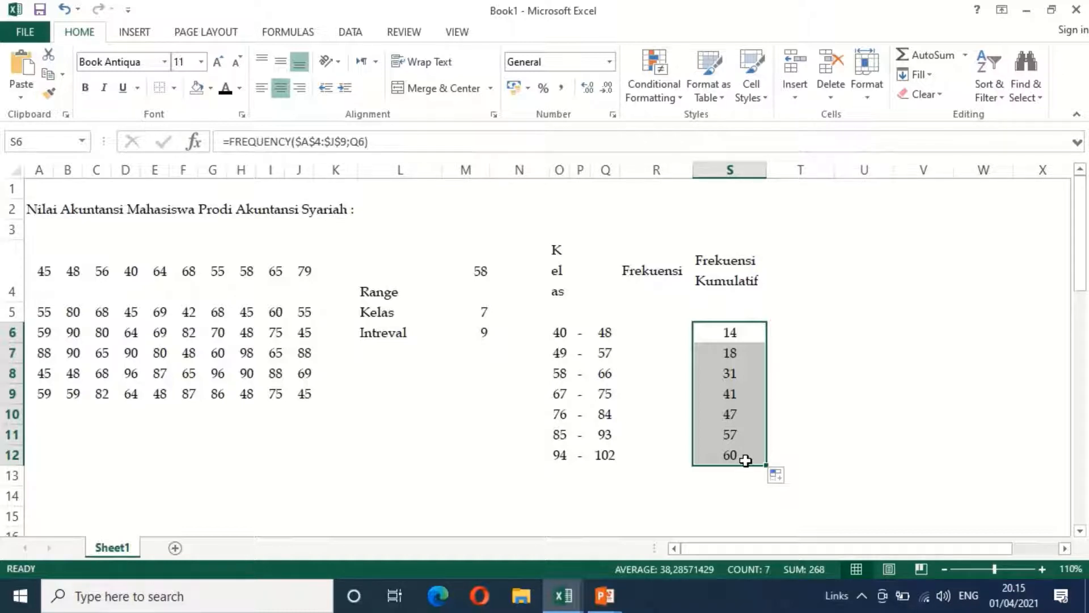
Set the first class's frequency in R6 equal to its cumulative frequency with =S6
click(661, 336)
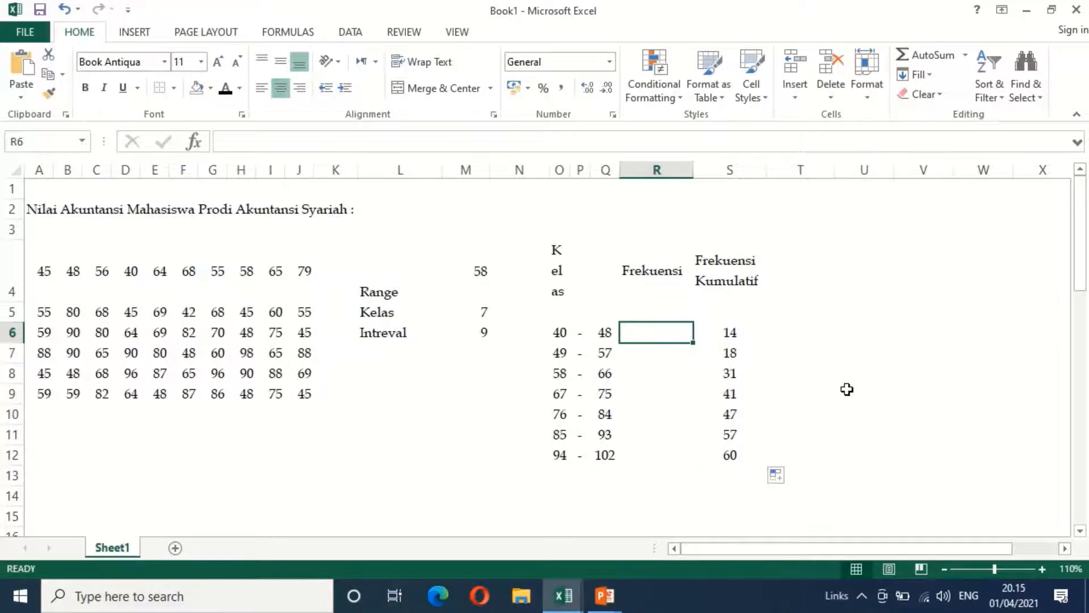
text(=)
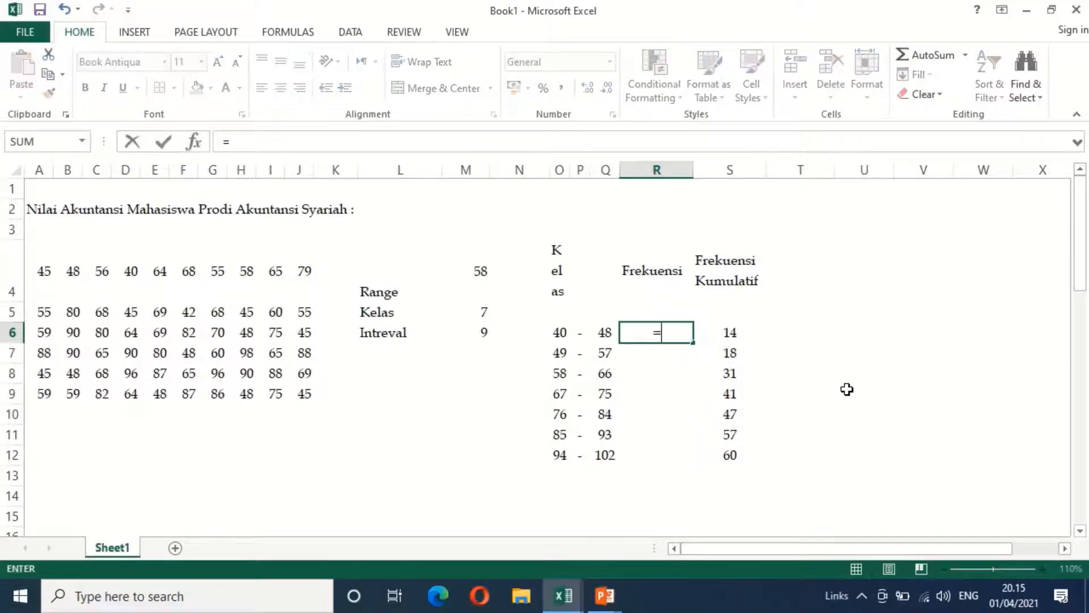
key(Right)
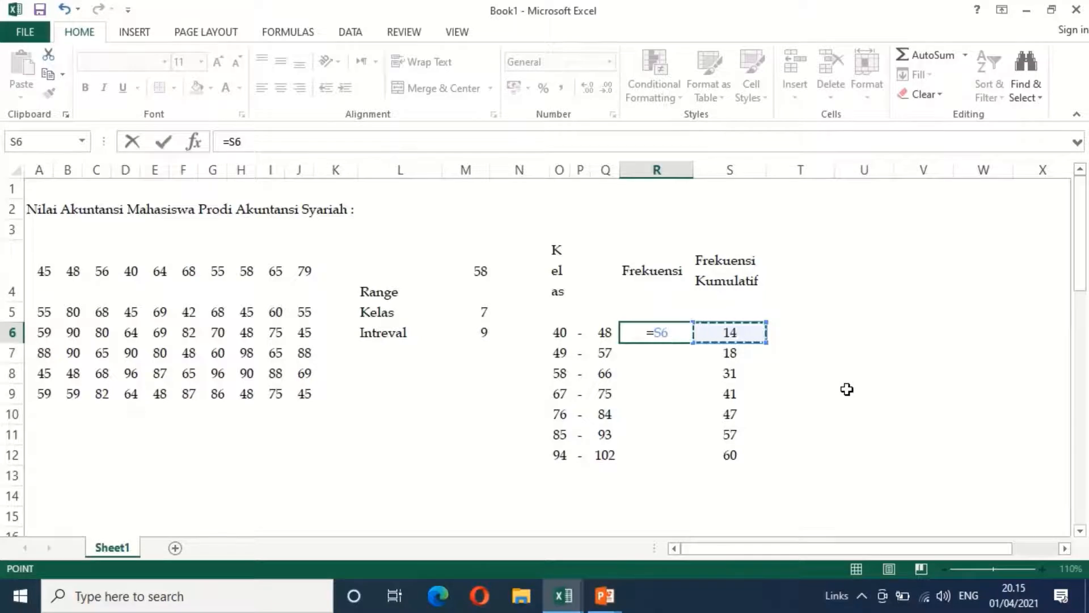
key(Return)
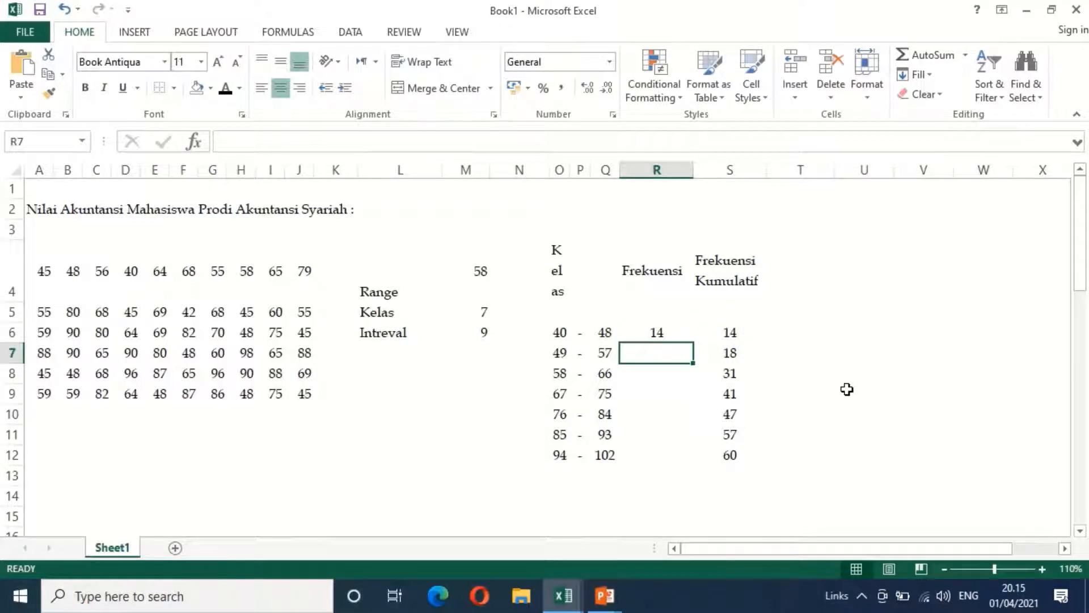
Calculate the second class's frequency in R7 by subtracting the preceding cumulative frequency with =S7-S6
text(=)
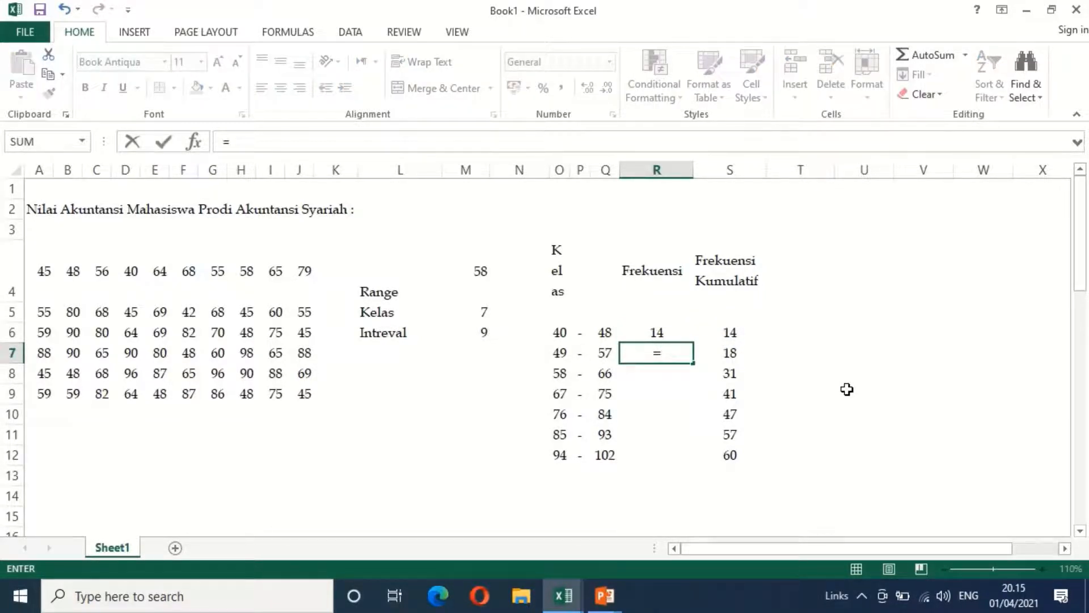
key(Right)
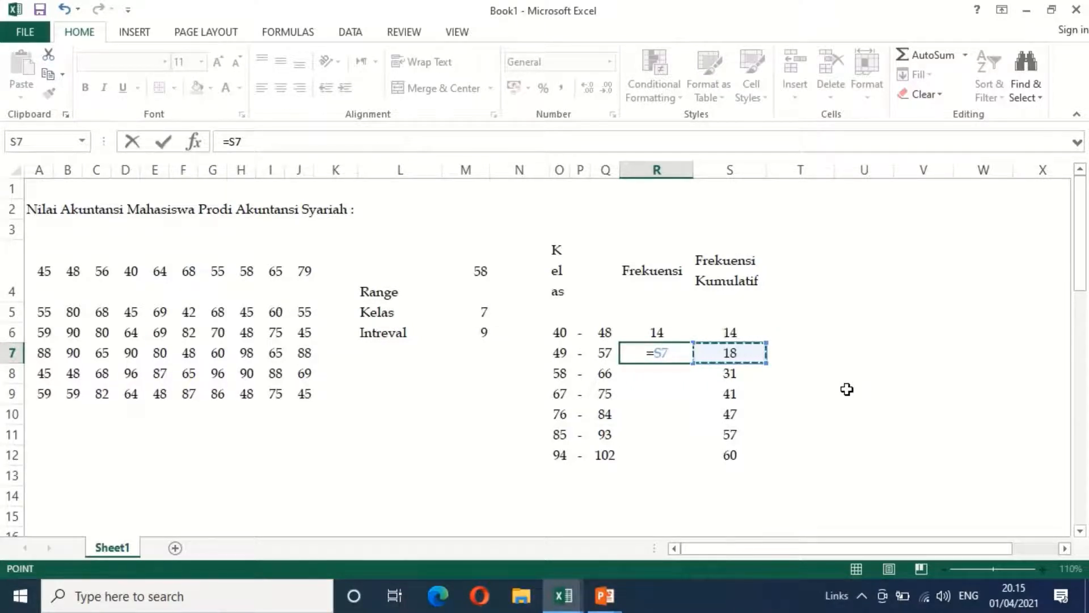
text(-)
key(Up)
key(Right)
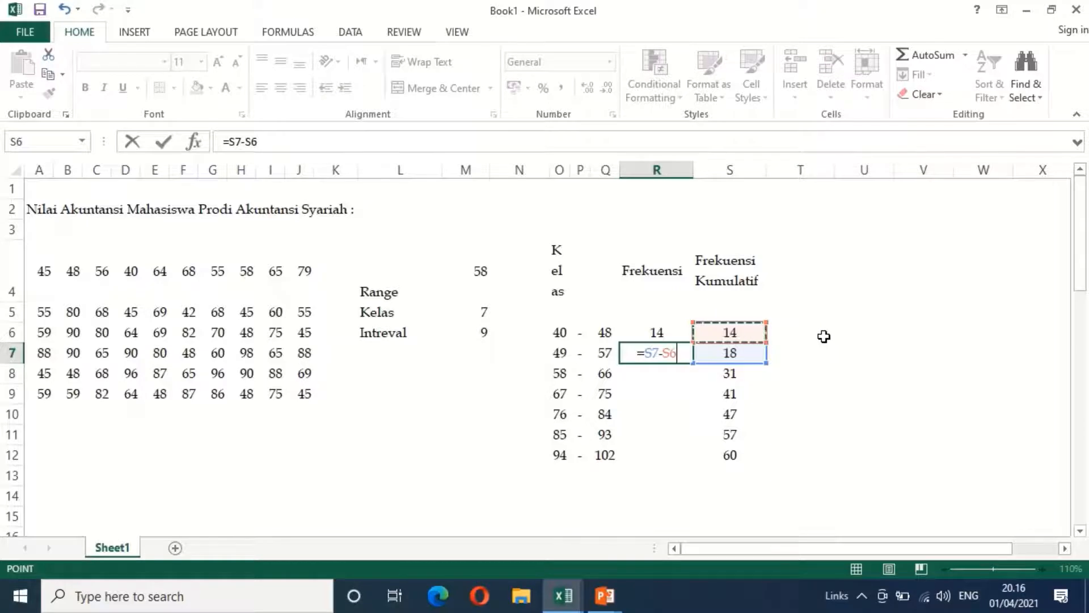
key(Return)
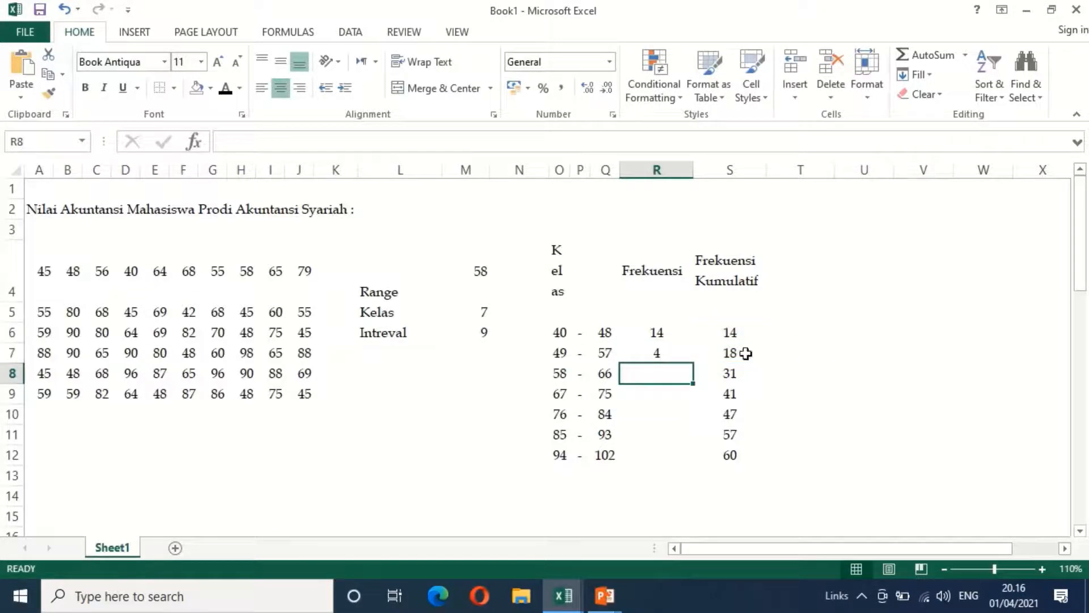
Fill the frequency formula from R7 down to R12 for the remaining classes
click(658, 351)
drag(694, 365, 698, 459)
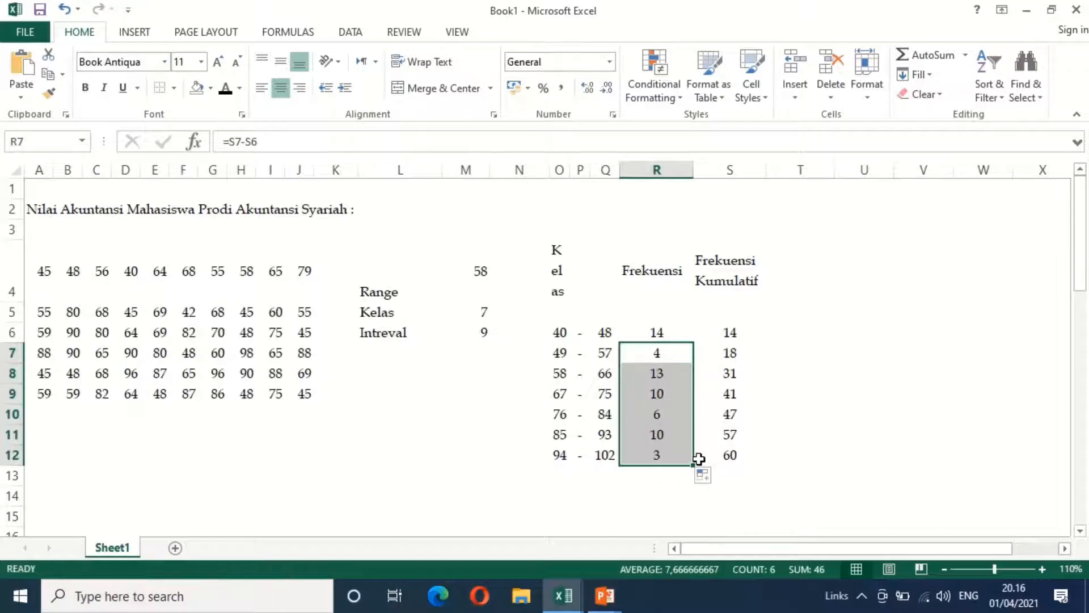
click(752, 408)
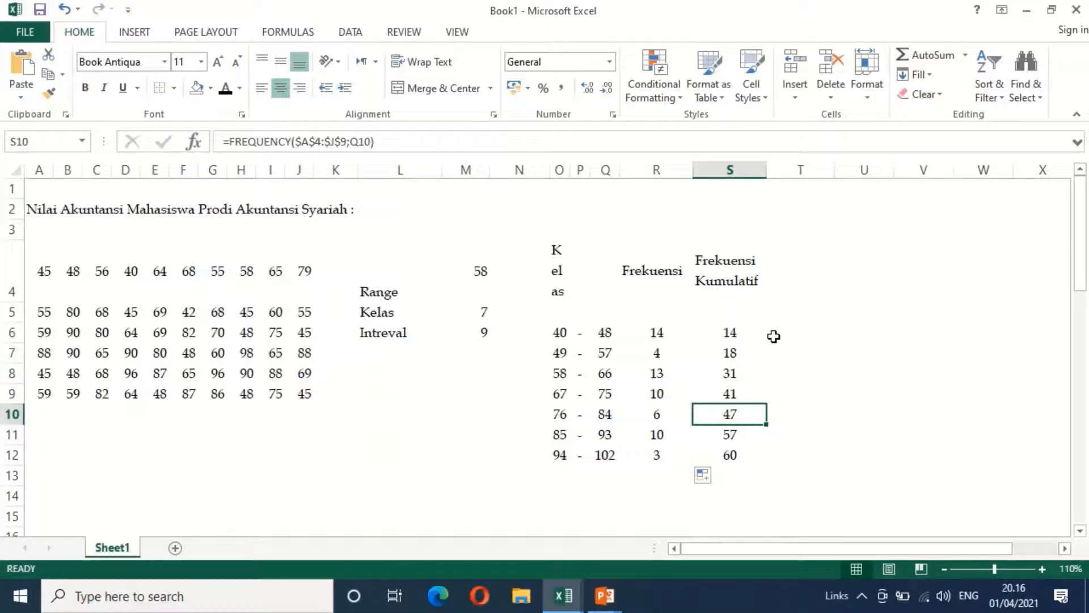
Add the column header "Nilai Tengah" in T4, beside the cumulative frequency header
click(800, 266)
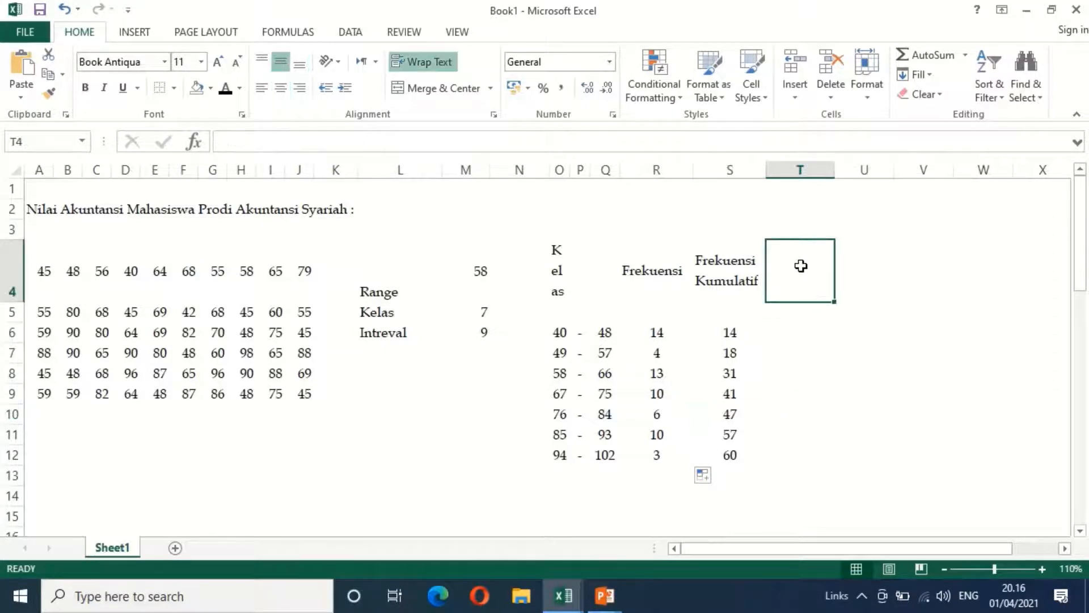
text(Nilai Tengah)
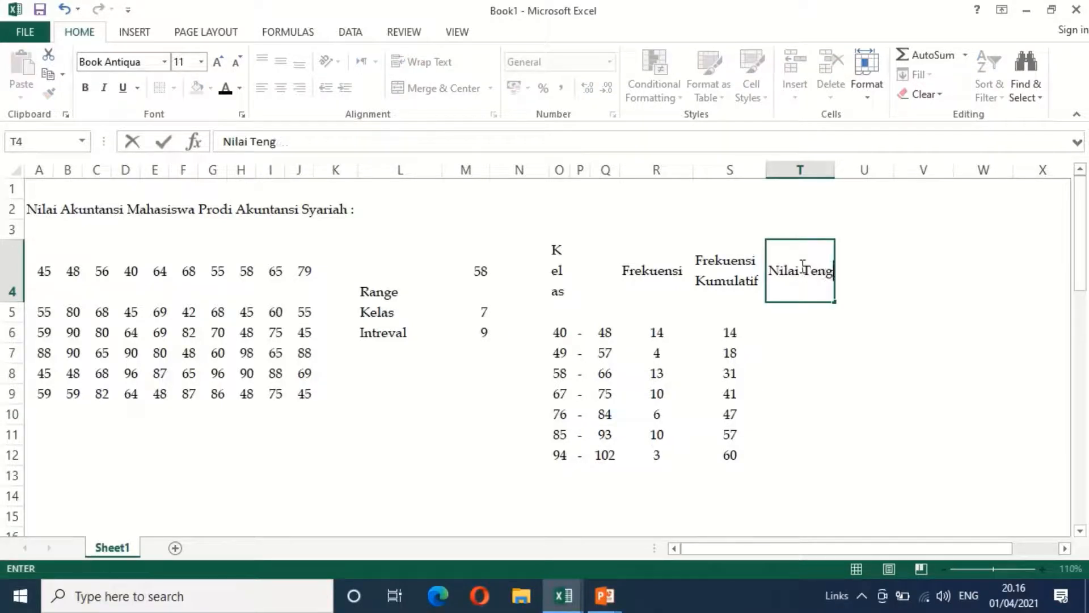
key(Return)
key(Return)
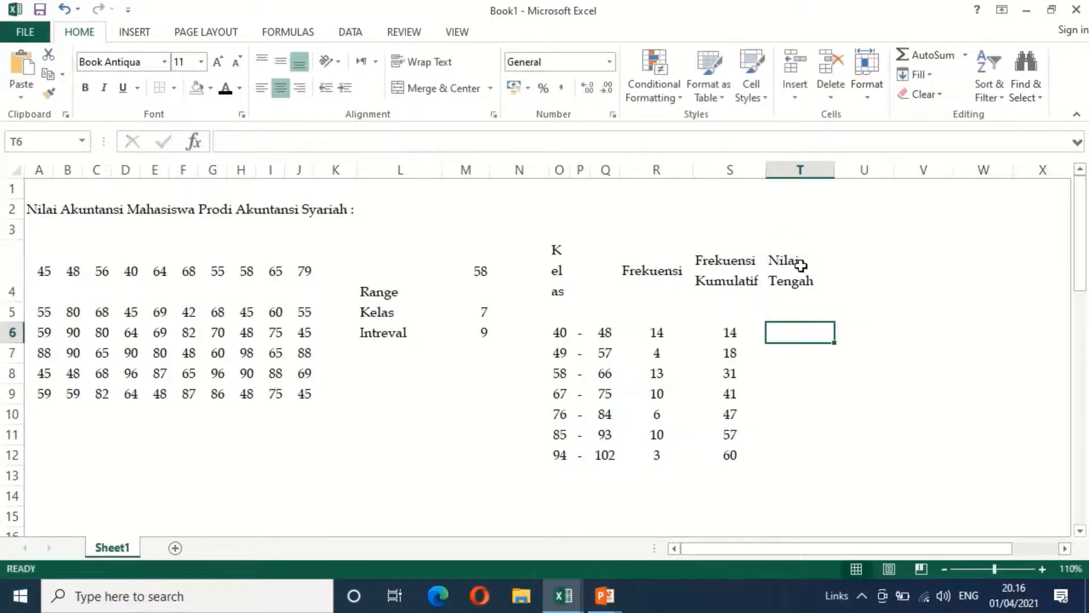
Calculate the first class's midpoint in T6 with =(O6+Q6)/2
text(=)
key(Left)
key(Left)
key(Left)
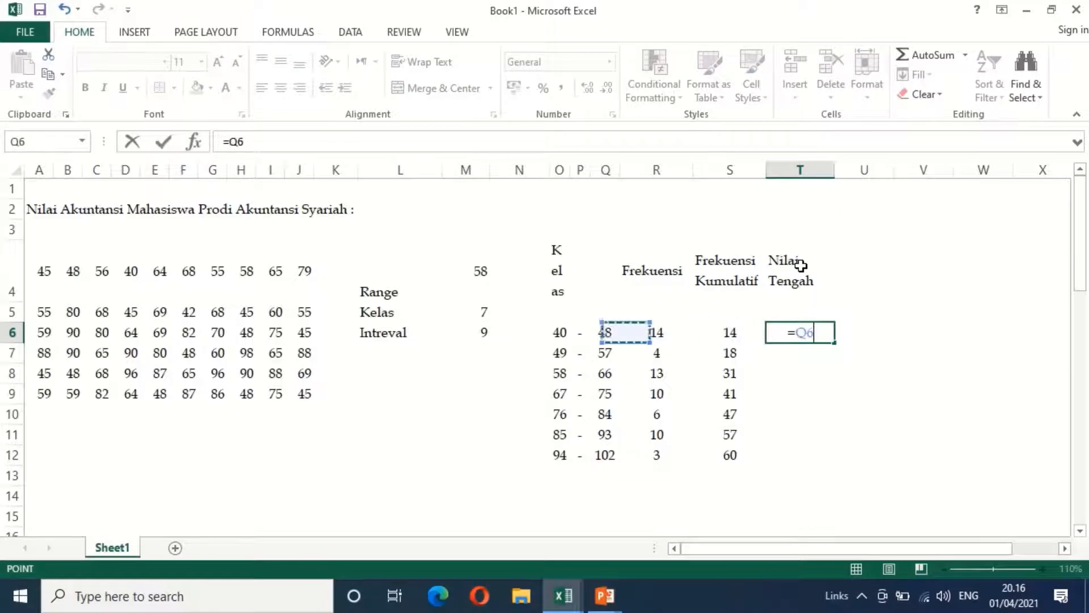
key(Left)
key(Left)
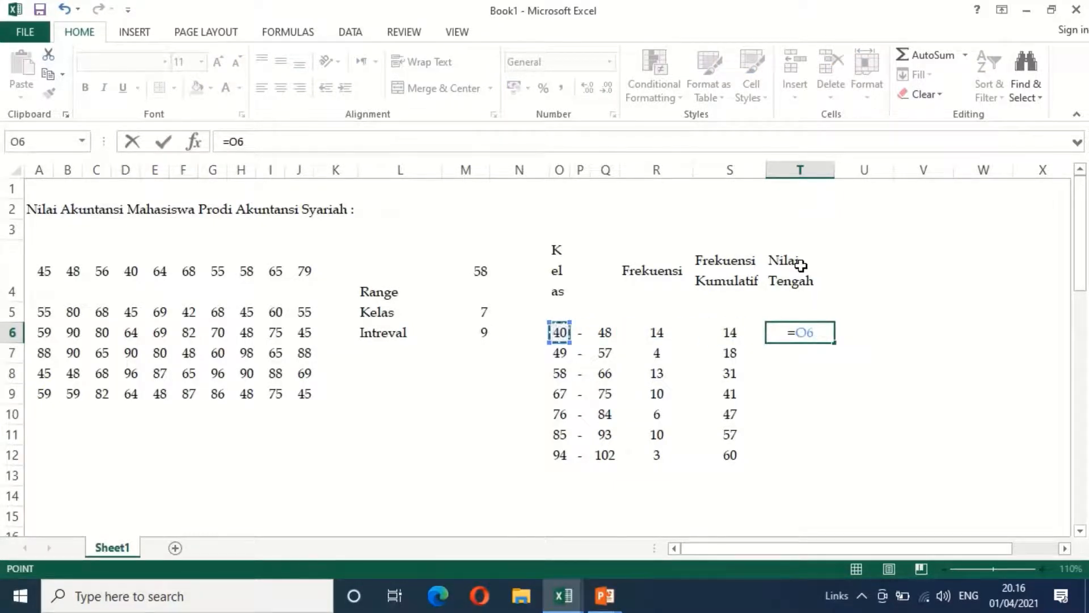
text(+)
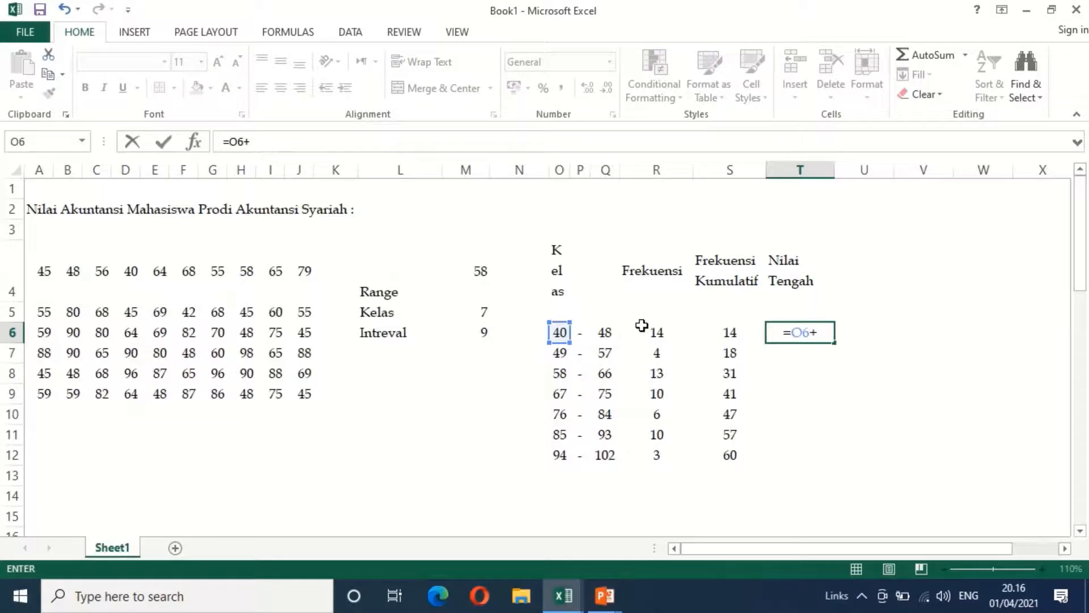
click(603, 334)
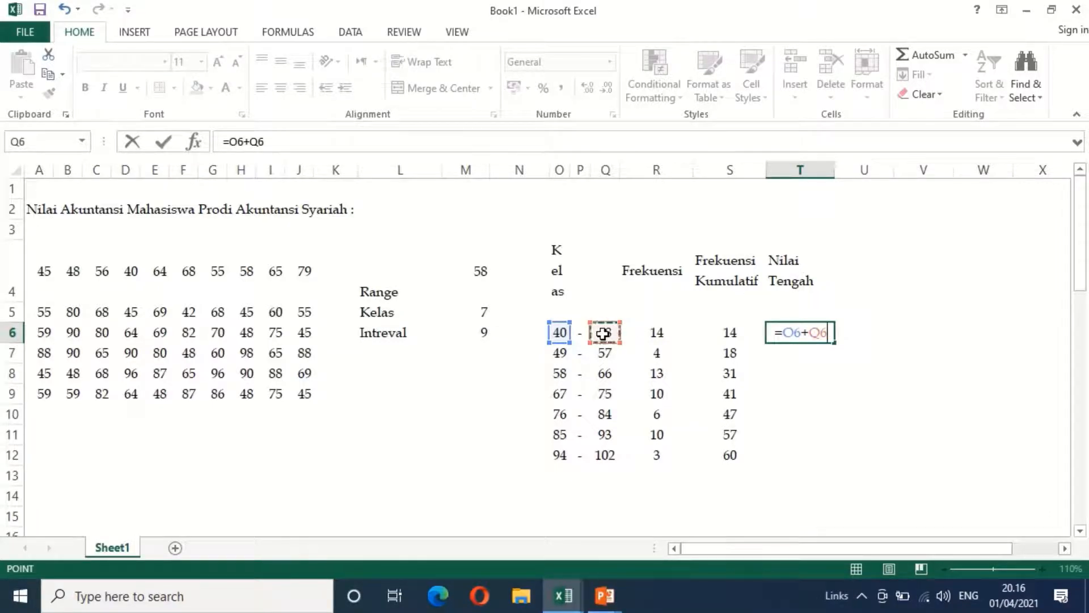
text(/2)
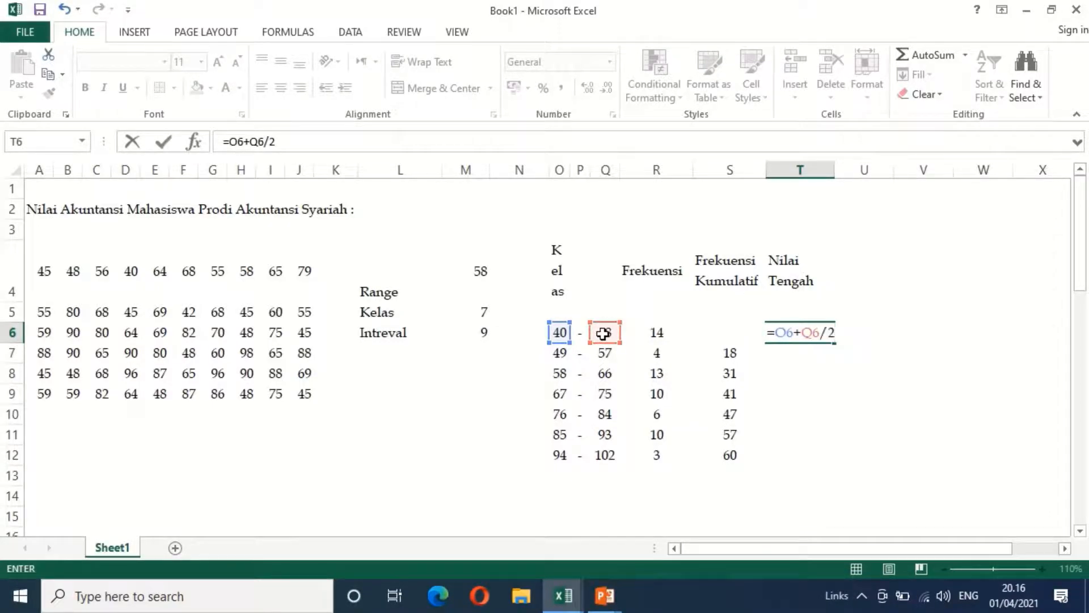
click(778, 333)
text(()
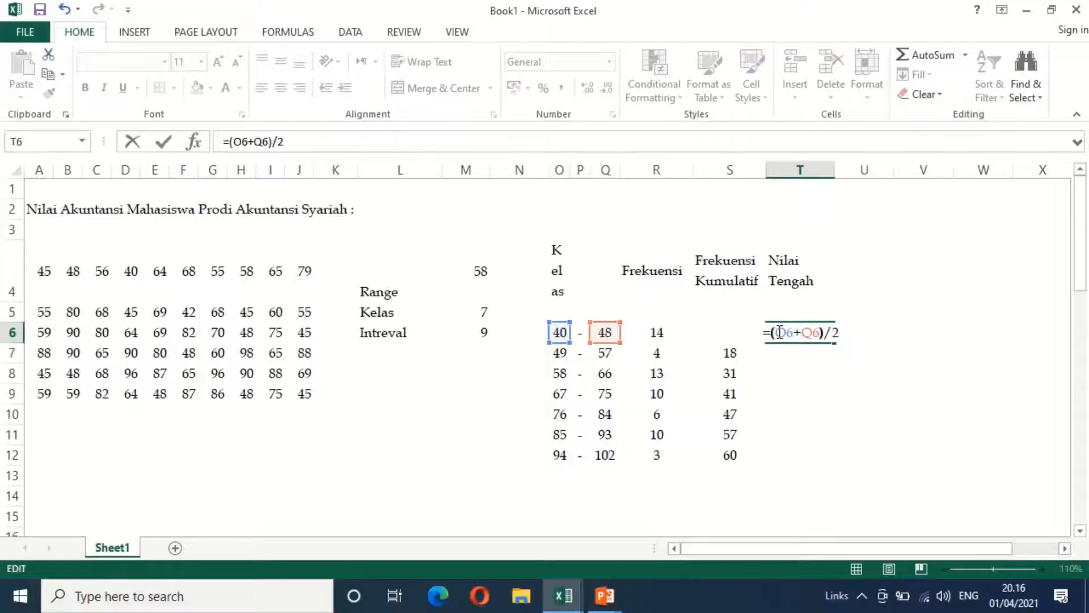
key(Return)
Add the header "Tepi Kelas" in U4 with the subheaders "Bawah" in U5 and "Atas" in V5
key(Up)
key(Right)
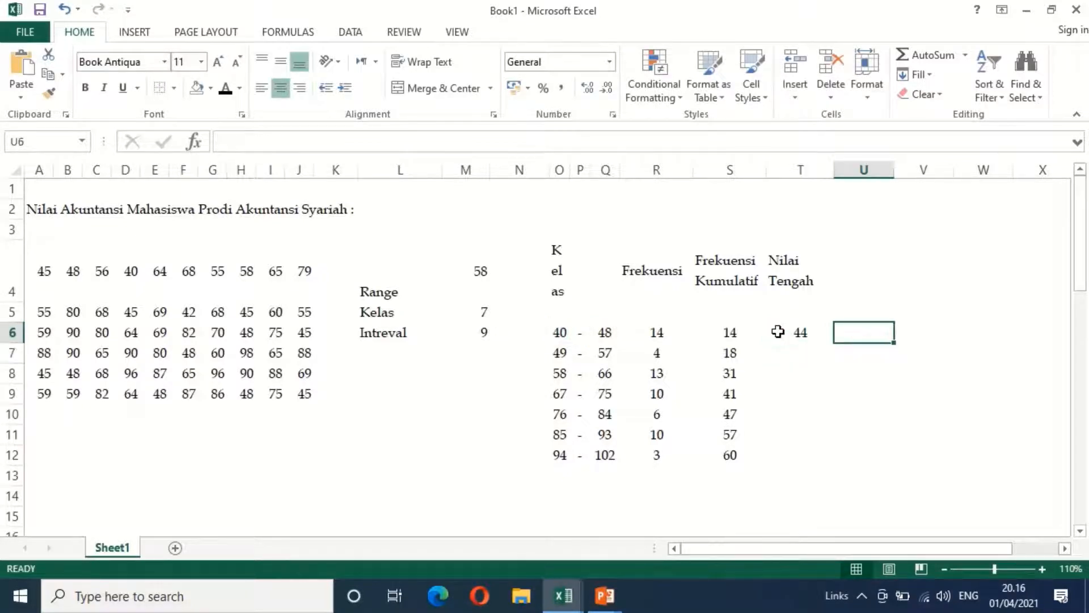
key(Up)
key(Up)
key(Up)
key(Down)
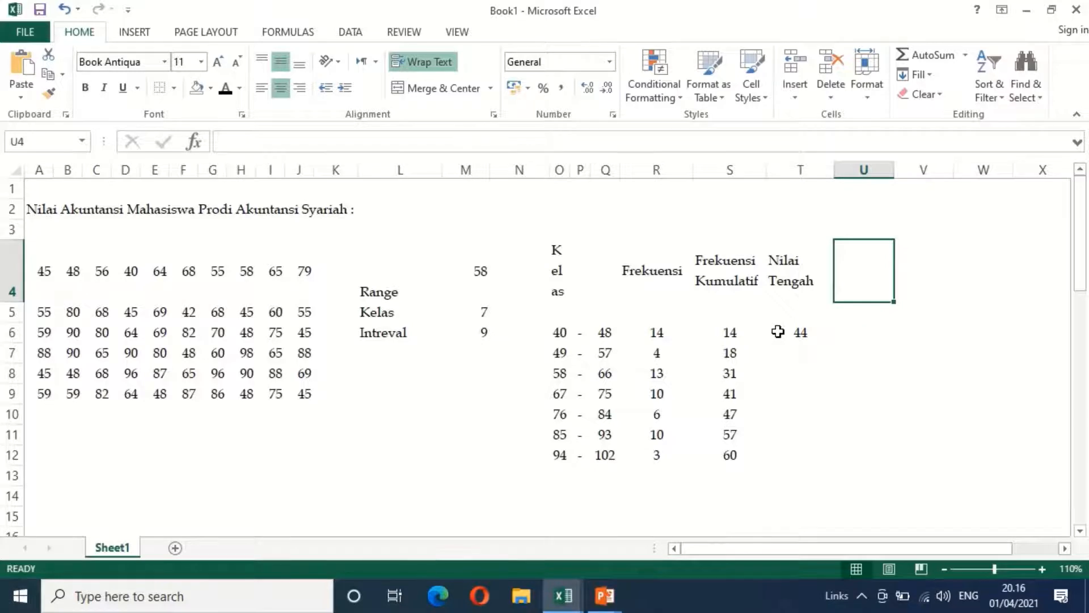
text(Tepi Kelas)
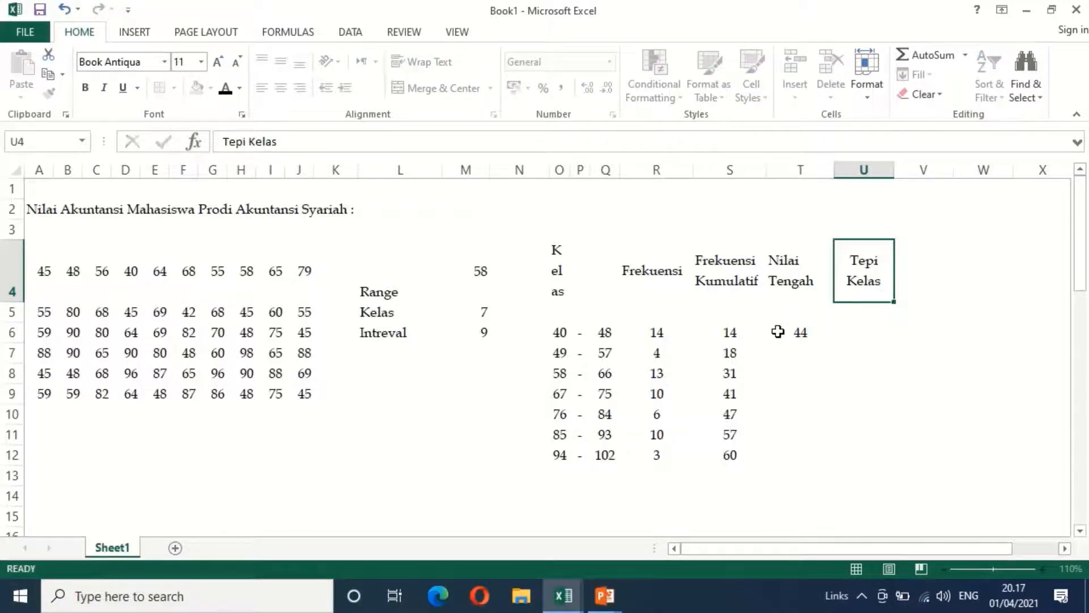
key(Return)
text(Bawah)
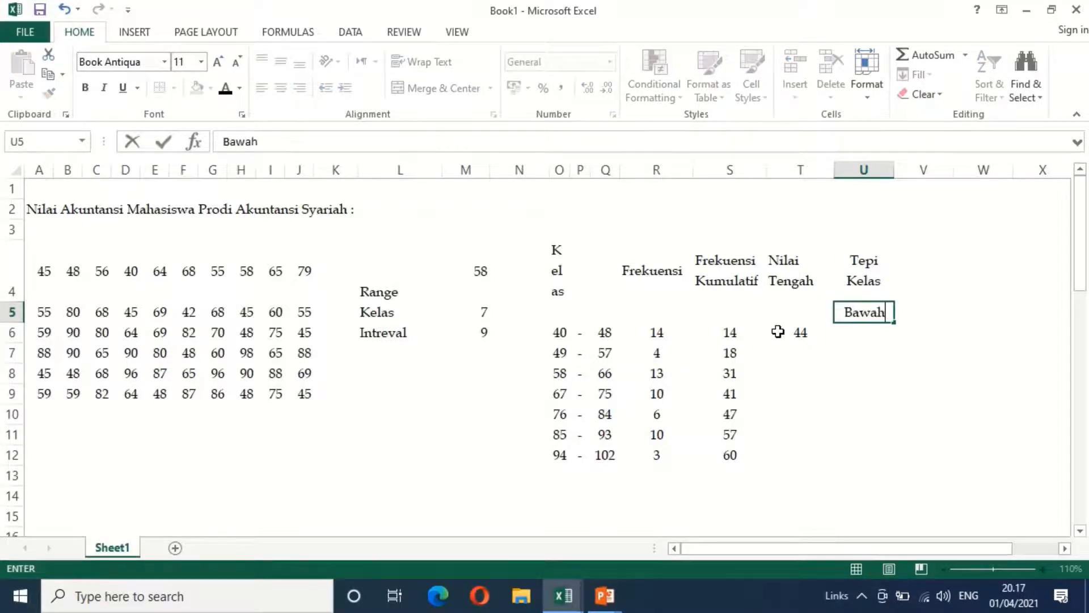
key(Tab)
text(Atas)
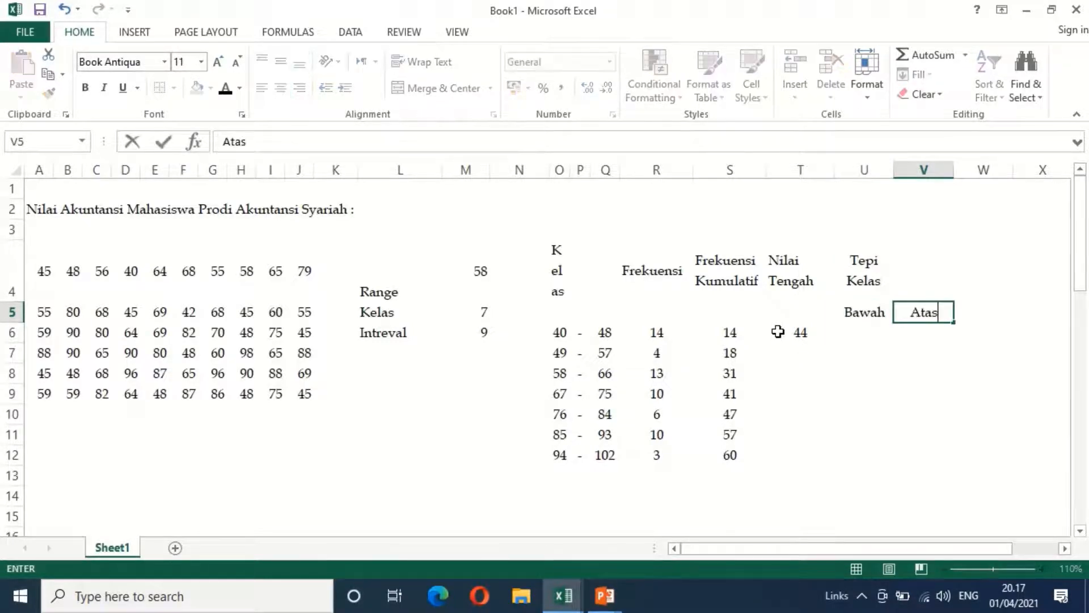
key(Return)
Calculate the first class's lower boundary in U6 with =O6-0,5
key(Left)
text(=)
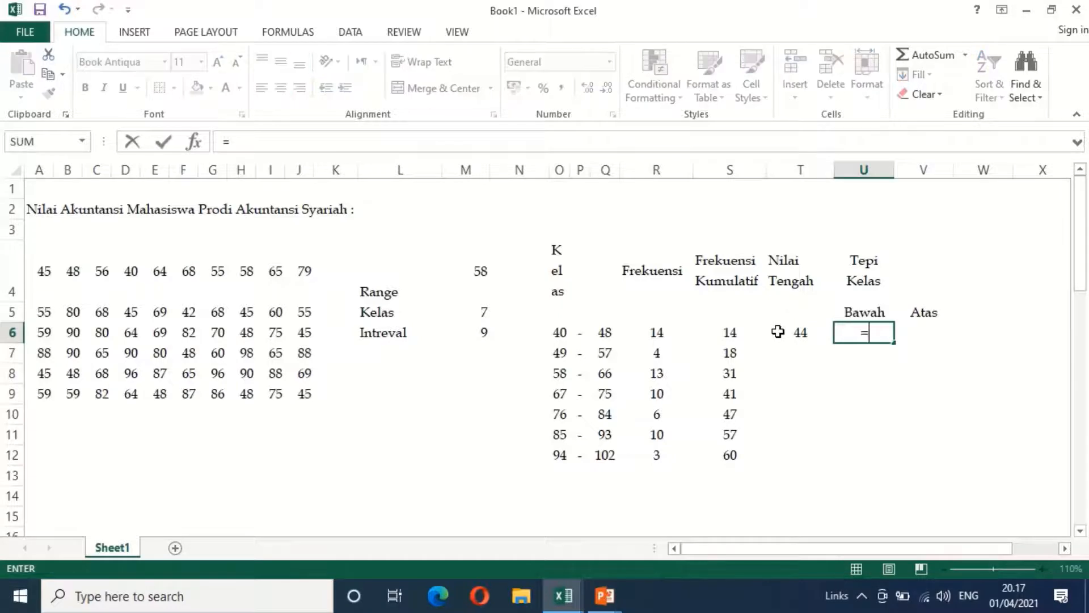
key(Left)
key(Left)
key(Left)
key(Left)
key(Left)
key(Left)
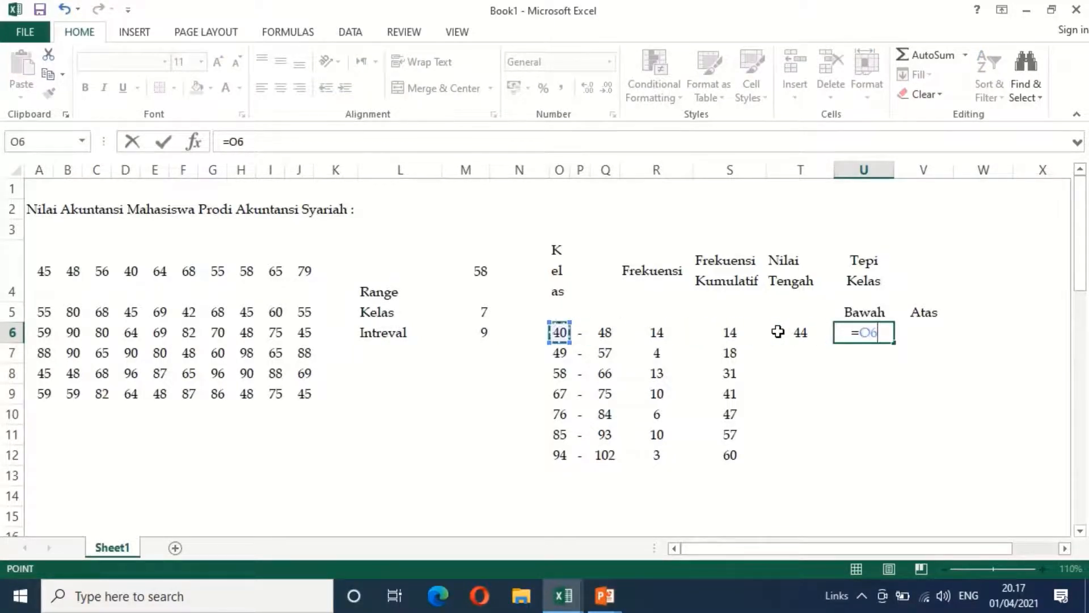
text(-o)
key(BackSpace)
text(0)
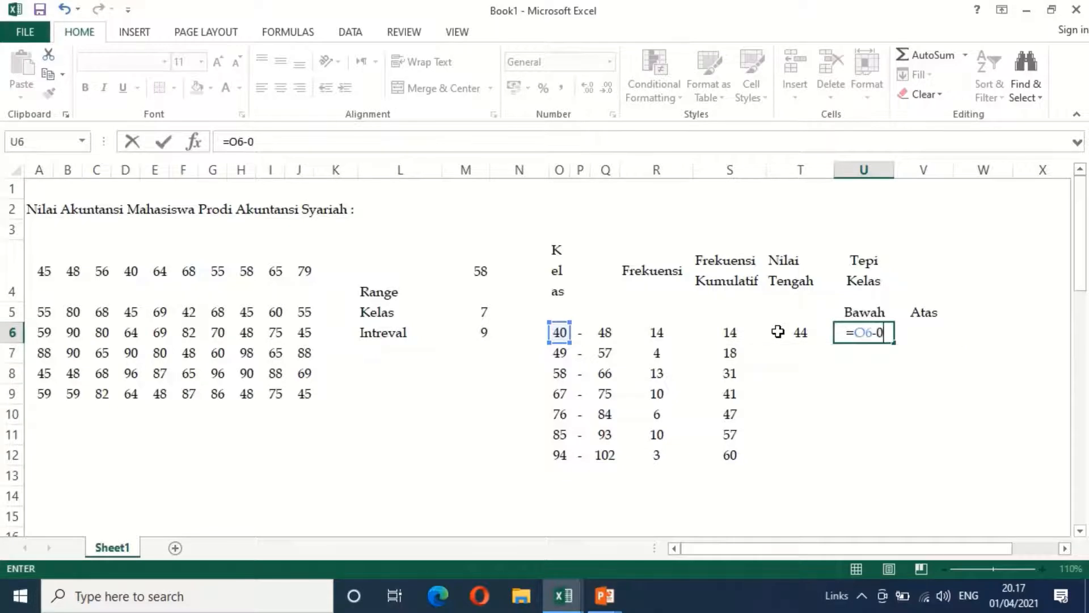
text(,5)
key(Return)
Calculate the first class's upper boundary in V6 with =Q6+0,5
key(Right)
key(Up)
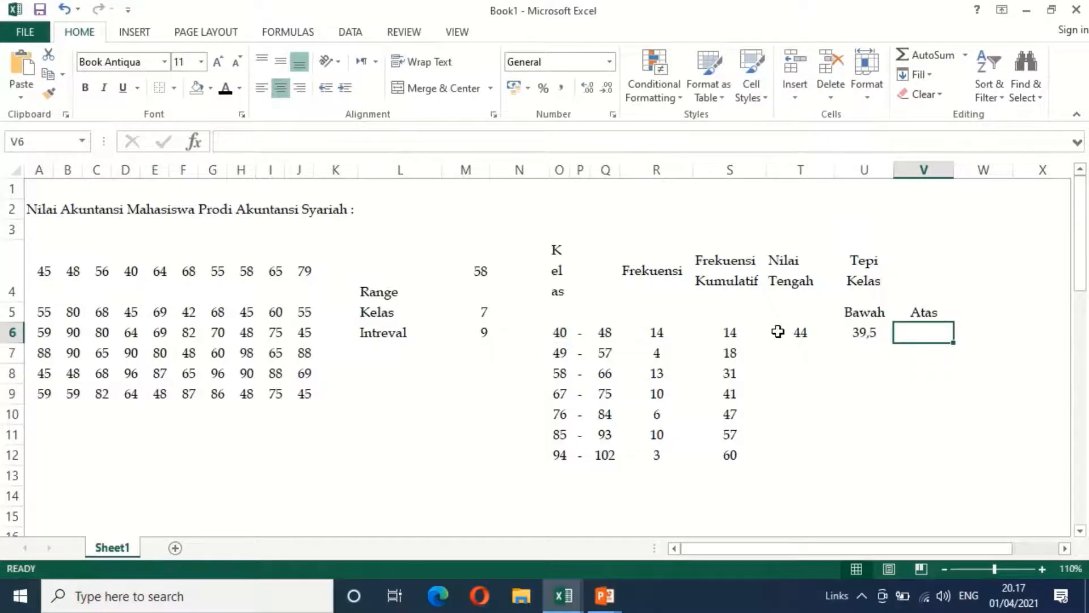
text(=)
key(Left)
key(Left)
key(Left)
key(Left)
key(Left)
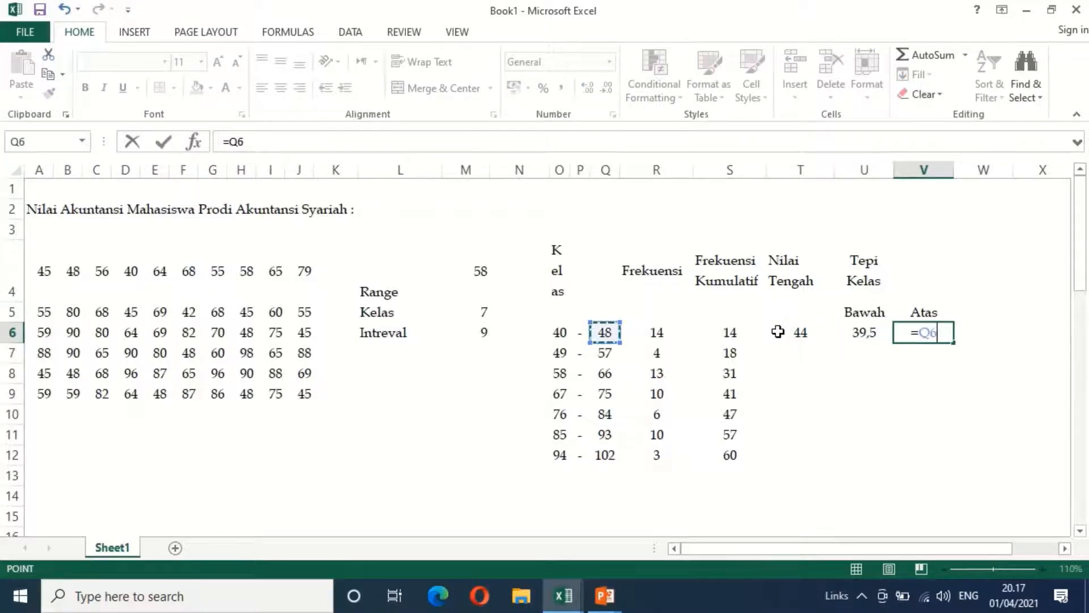
text(+0,5)
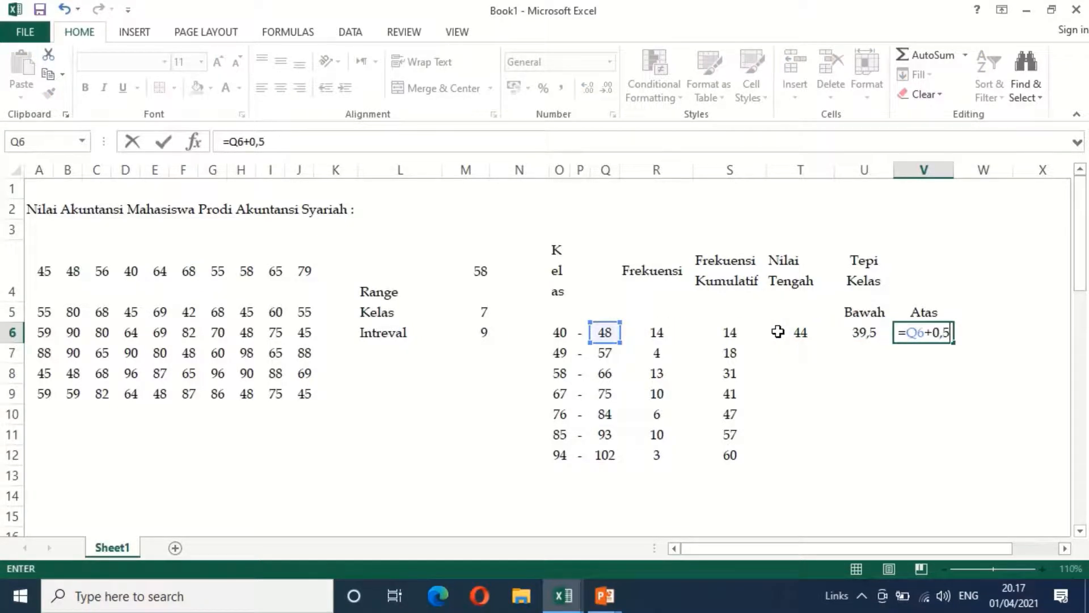
key(Return)
Fill the midpoint and class boundary formulas from T6:V6 down to row 12
key(Up)
key(Left)
key(Left)
key(Left)
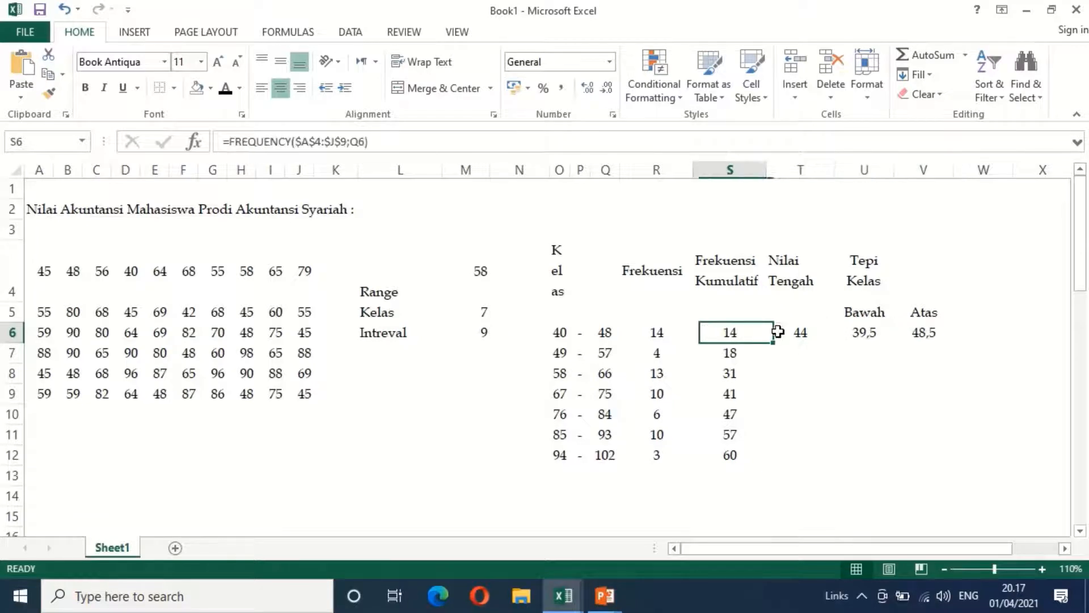
key(Right)
key(shift+Right)
key(shift+Right)
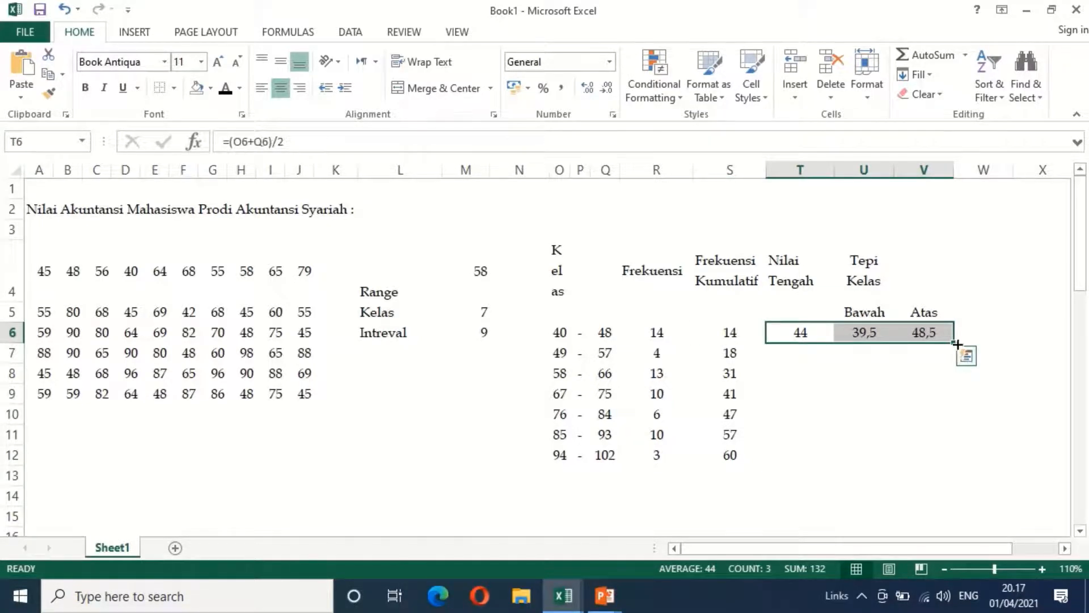
drag(954, 345, 958, 462)
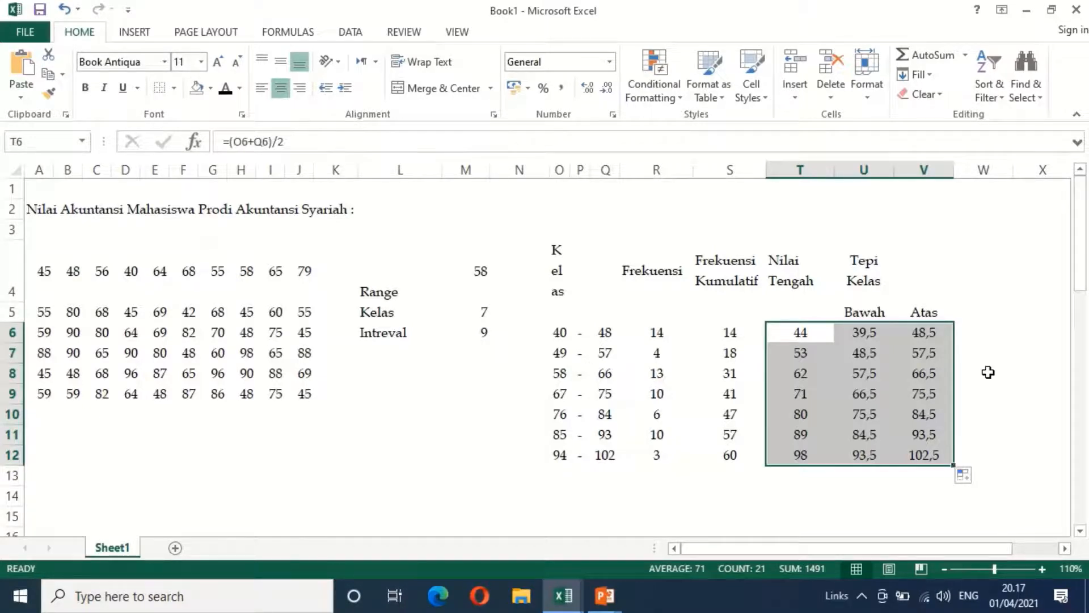
Label the total row "Jumlah" in O13, below the last class
click(583, 476)
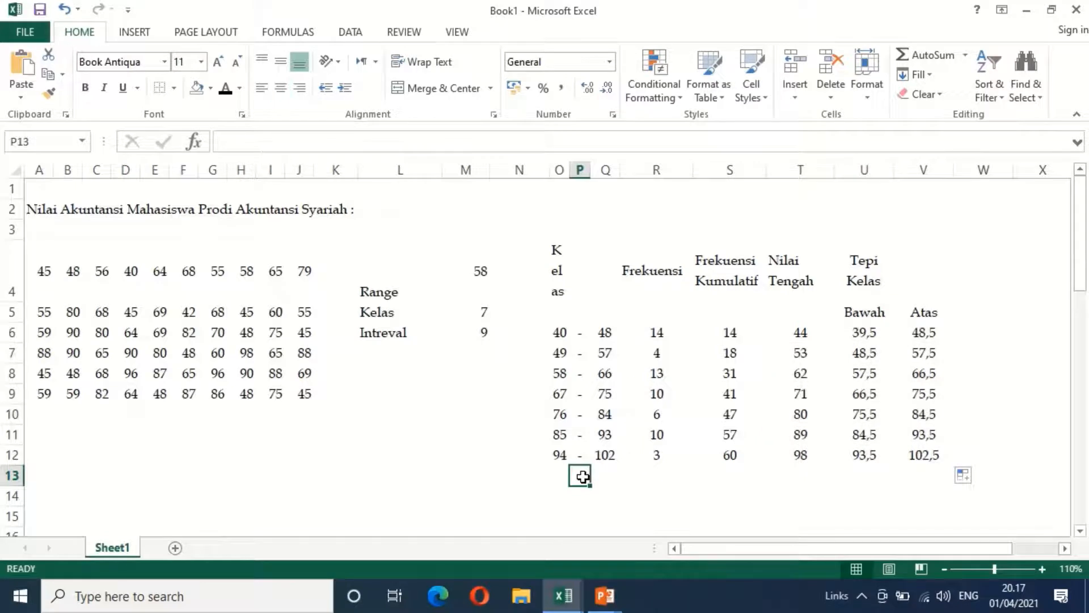
key(Left)
text(Jumlah)
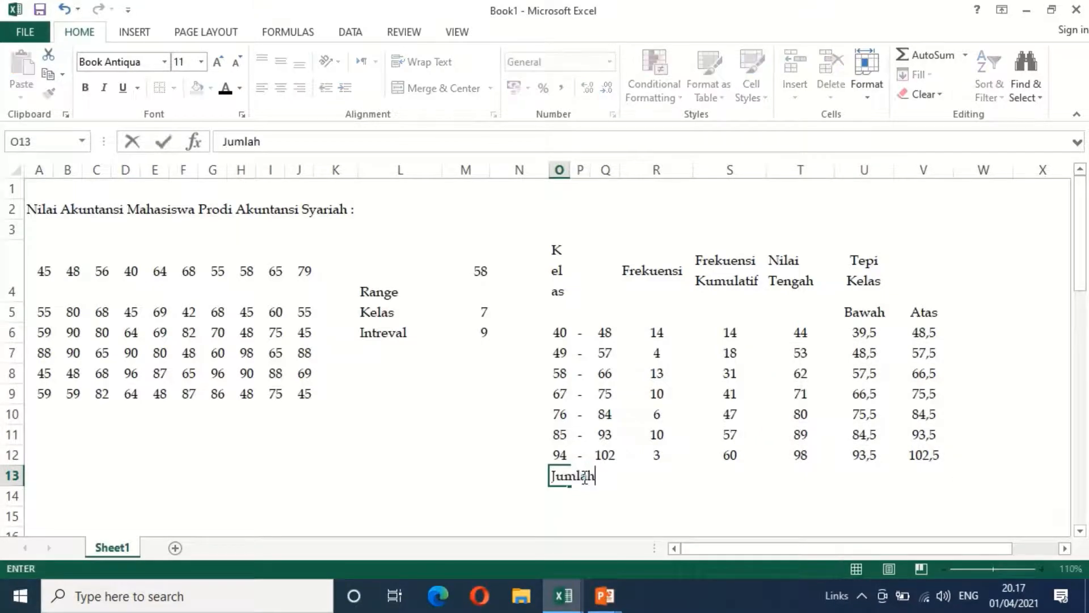
key(Right)
key(Right)
key(Right)
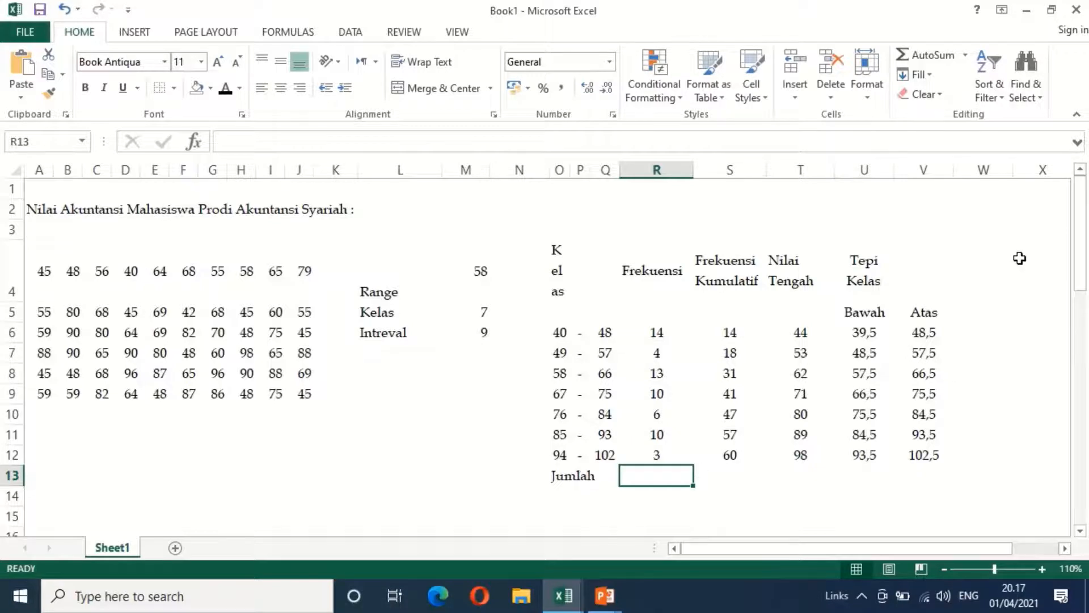
Total the frequencies in R13 with =SUM(R6:R12) and center the result horizontally
click(959, 54)
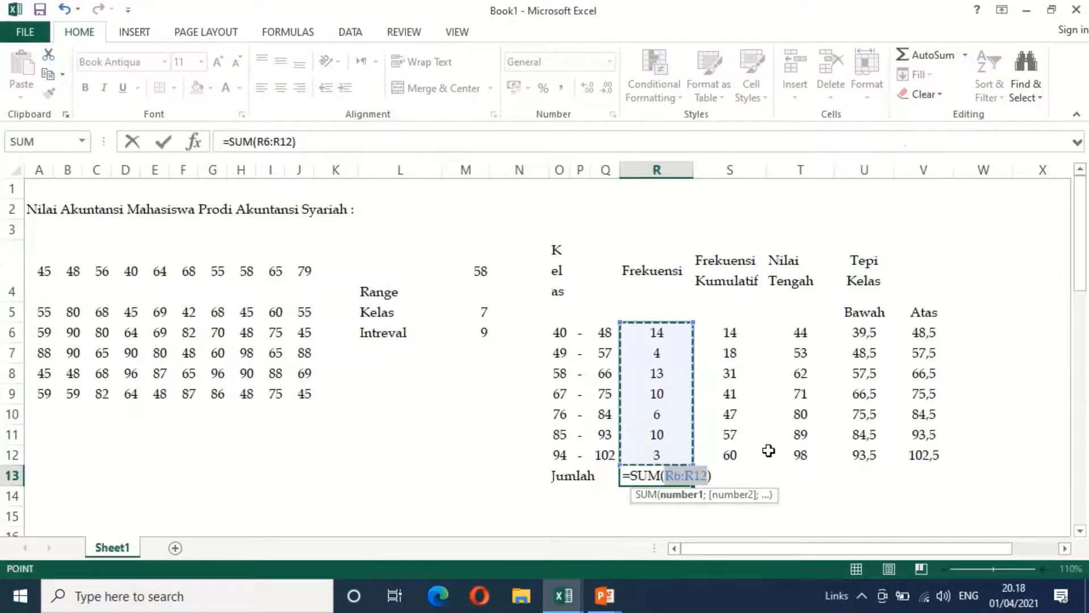
key(Return)
key(Up)
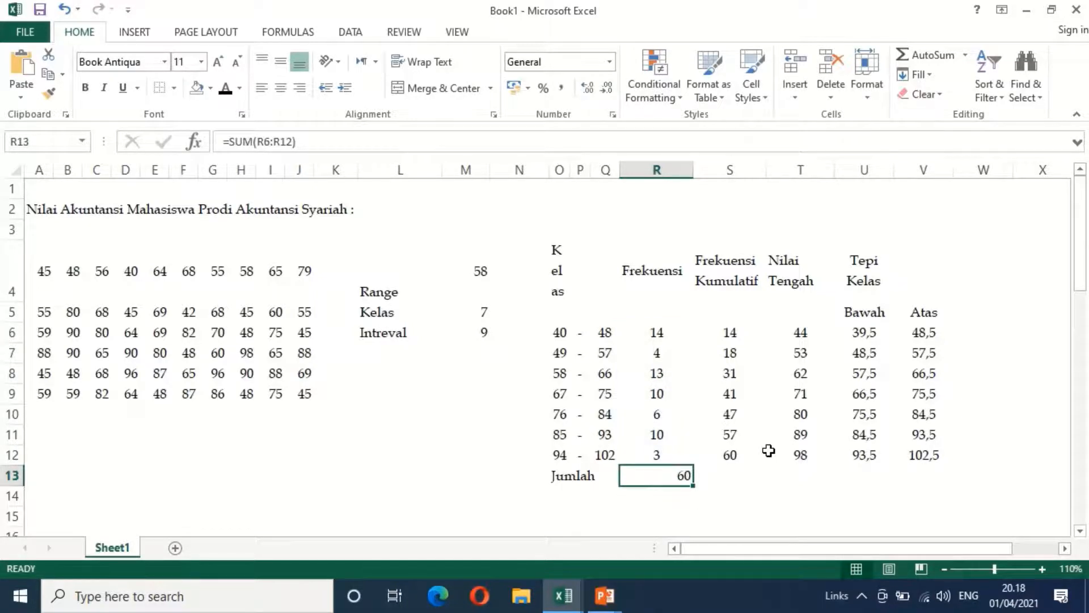
click(281, 89)
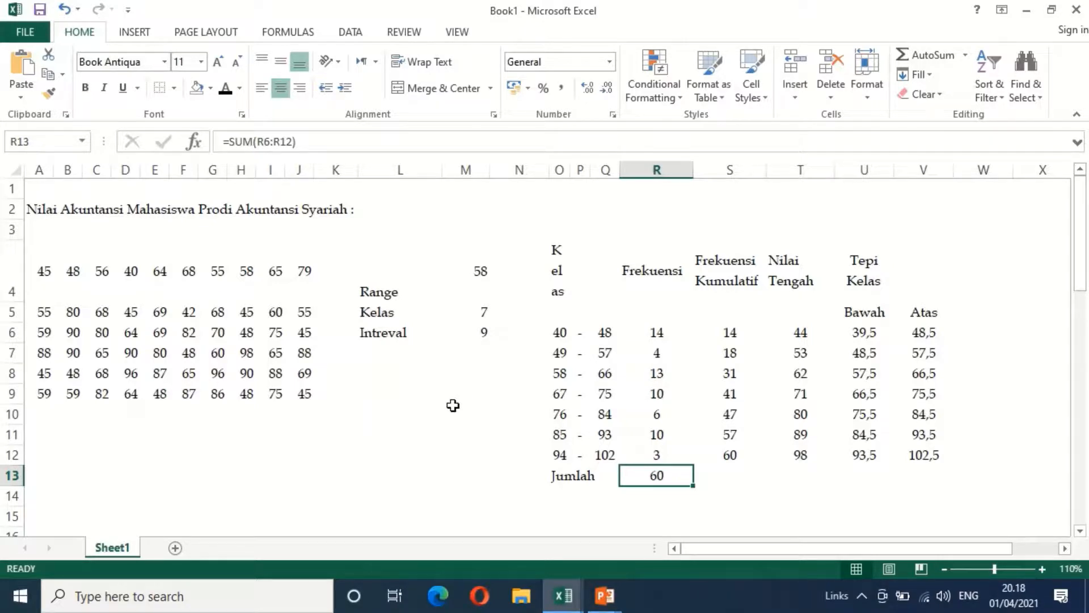
Merge and center the "Kelas" header across O4:Q4
click(562, 288)
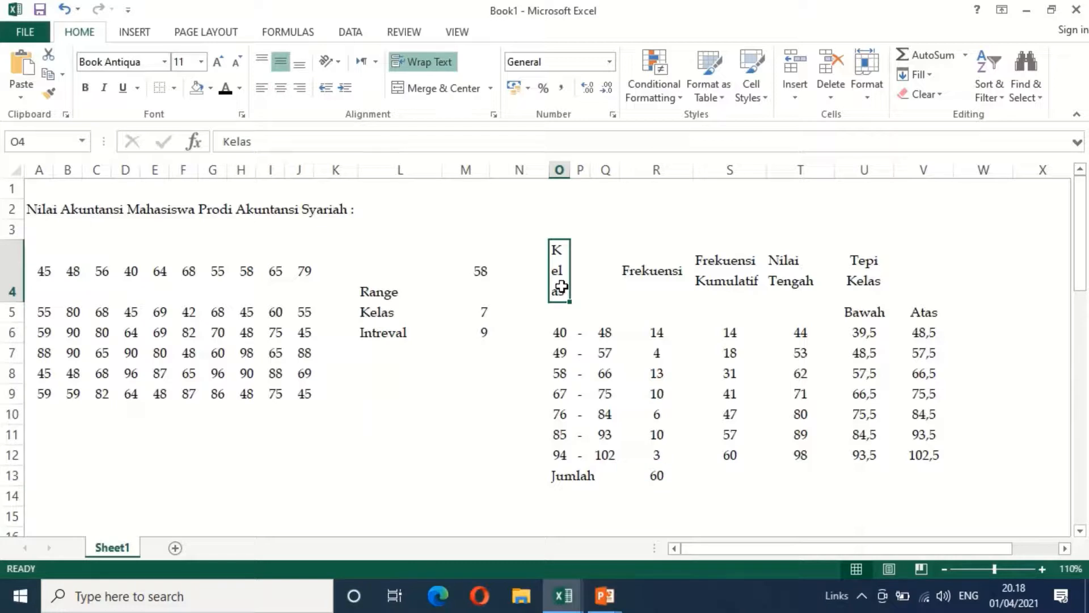
drag(562, 287, 604, 287)
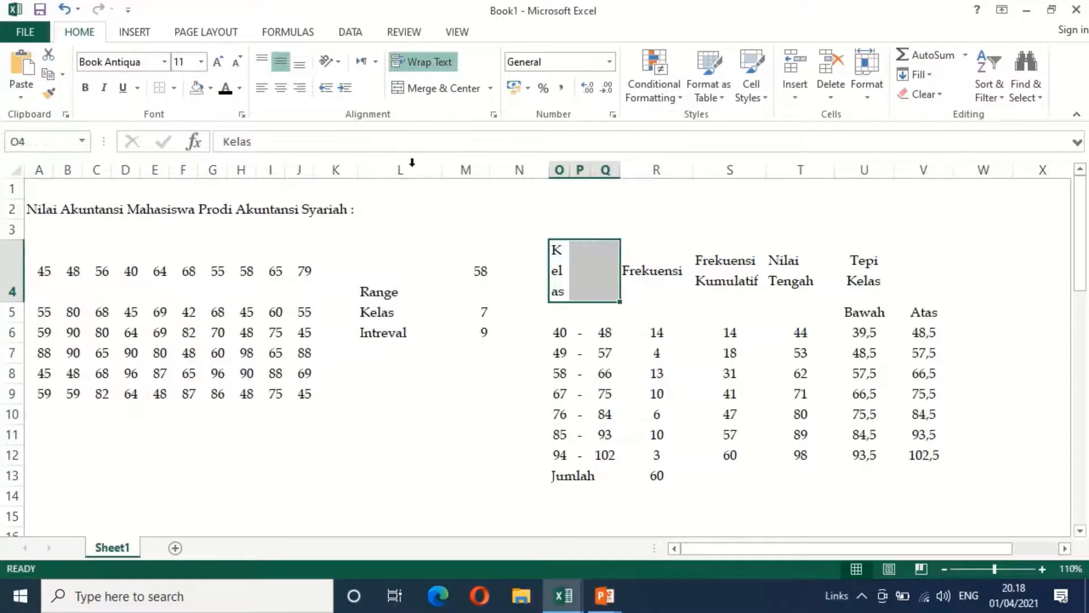
click(404, 88)
Apply all borders to the whole frequency table, O4:V13
key(Right)
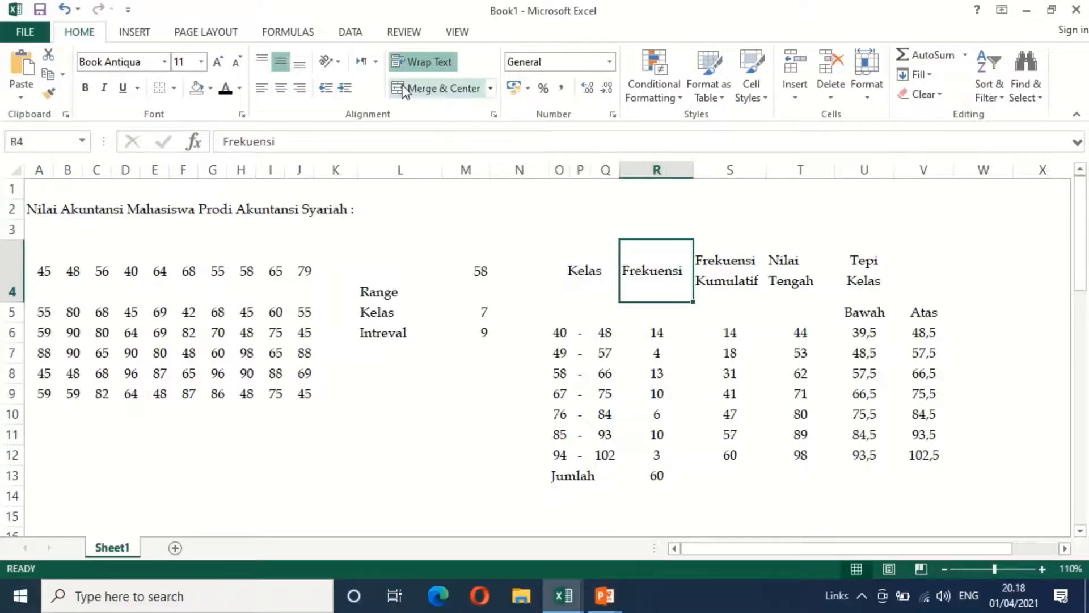
key(Left)
key(shift+Right)
key(shift+Right)
key(shift+Right)
key(shift+Right)
key(shift+Right)
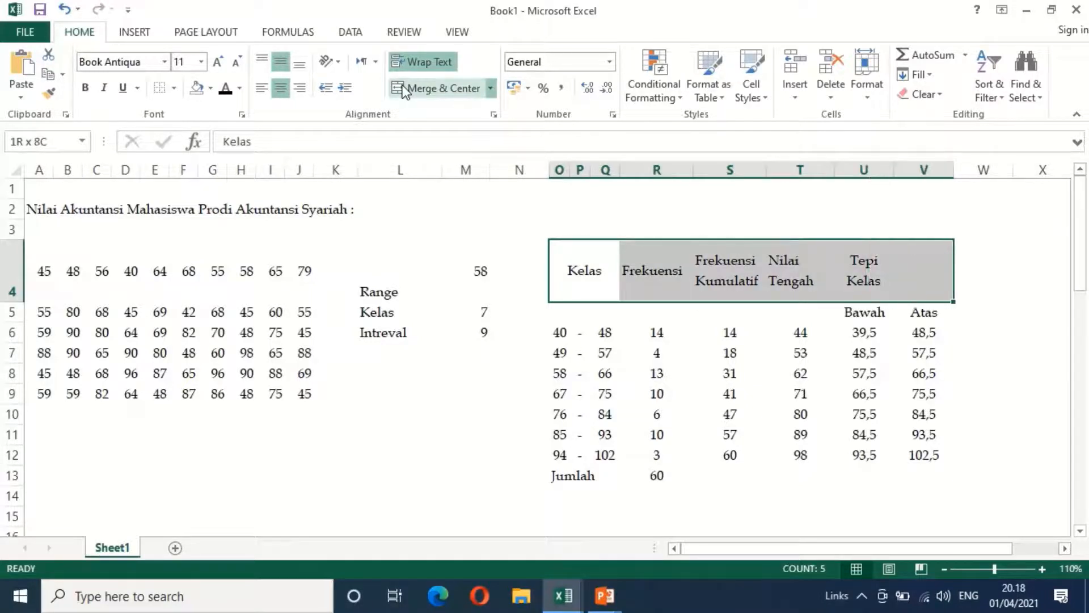
key(shift+Down)
key(shift+Down)
key(shift+Down)
key(shift+Down)
key(shift+Down)
key(shift+Down)
key(shift+Down)
key(shift+Down)
key(shift+Down)
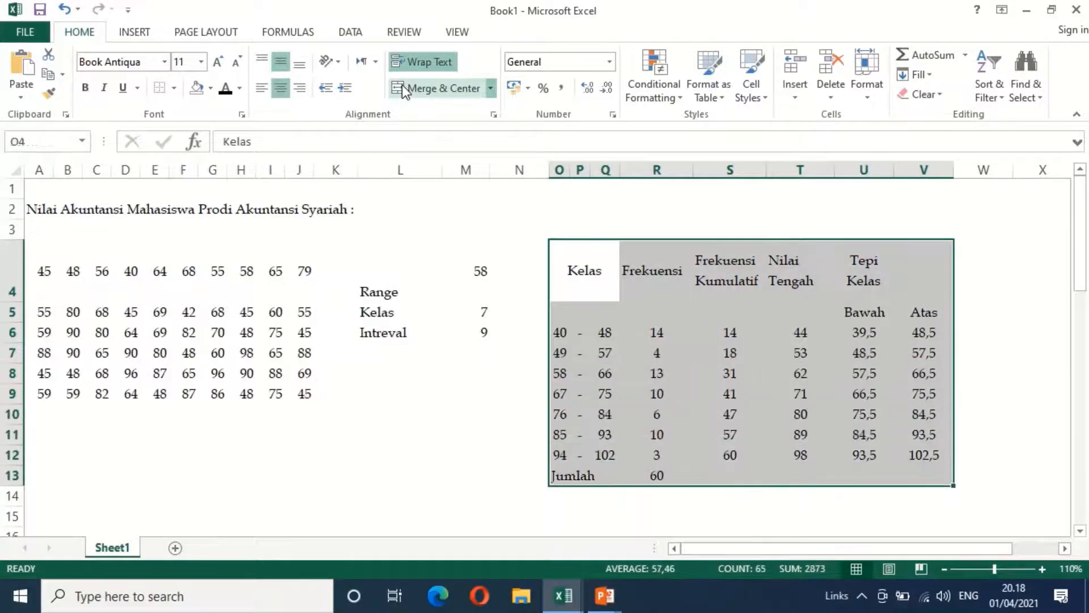
click(174, 88)
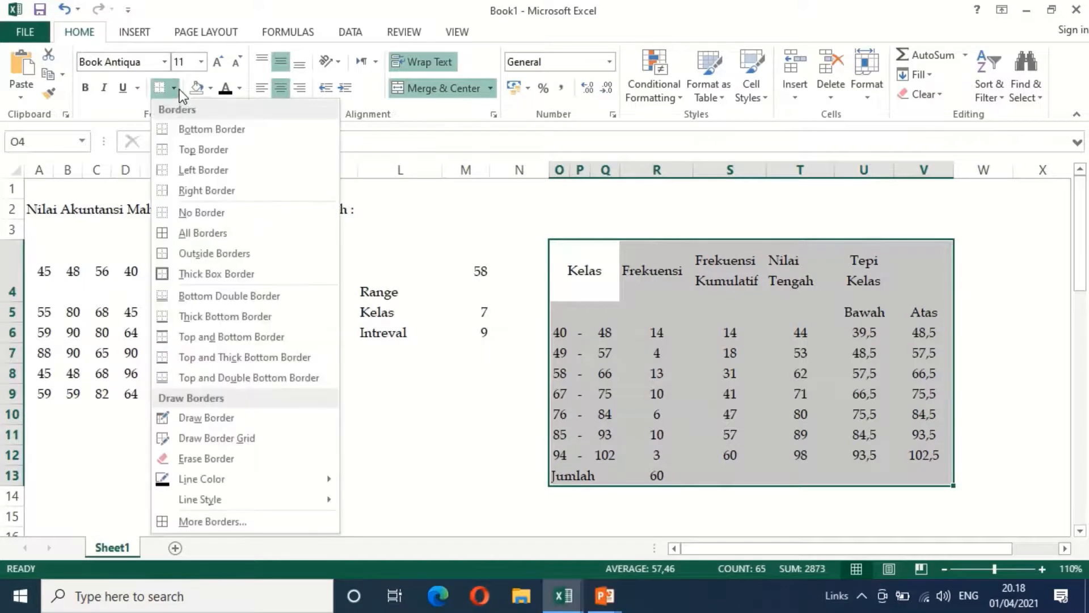
click(186, 232)
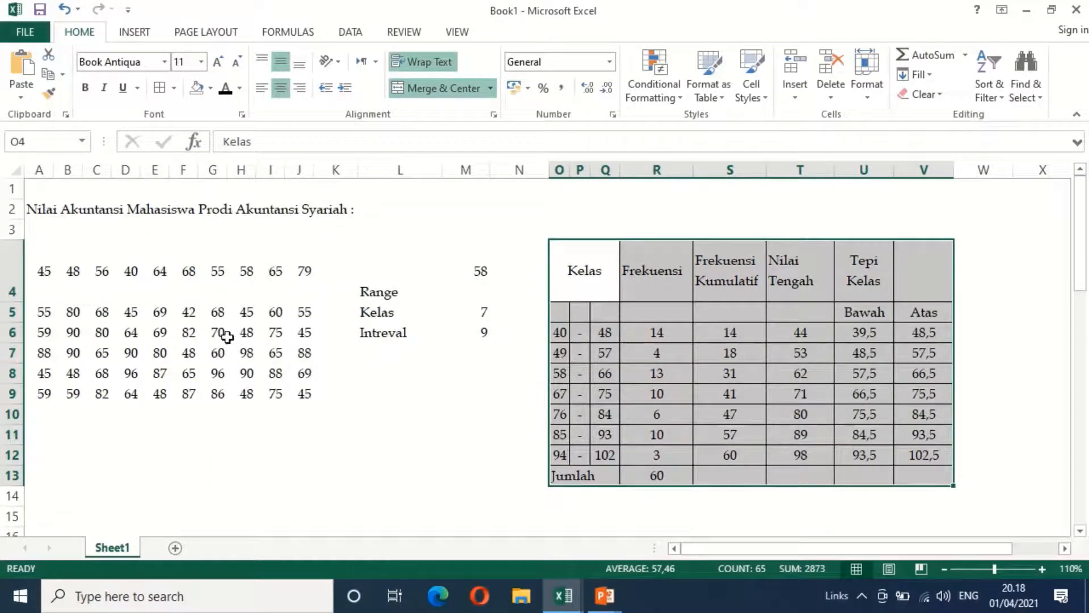
Reduce the height of row 4 and center the contents of the table O4:V13 horizontally
drag(18, 301, 19, 281)
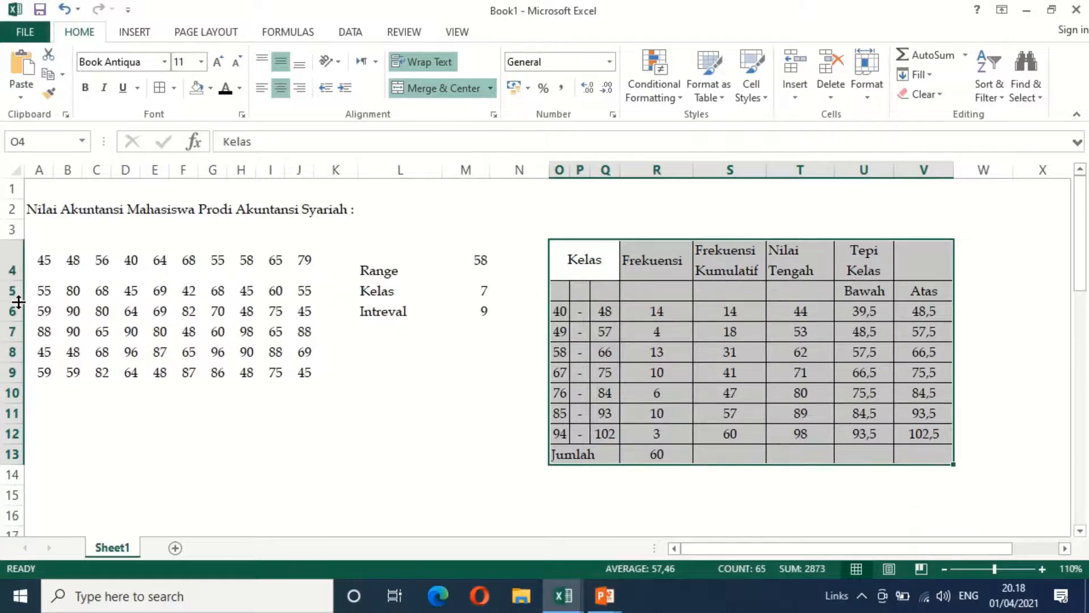
click(281, 90)
click(281, 89)
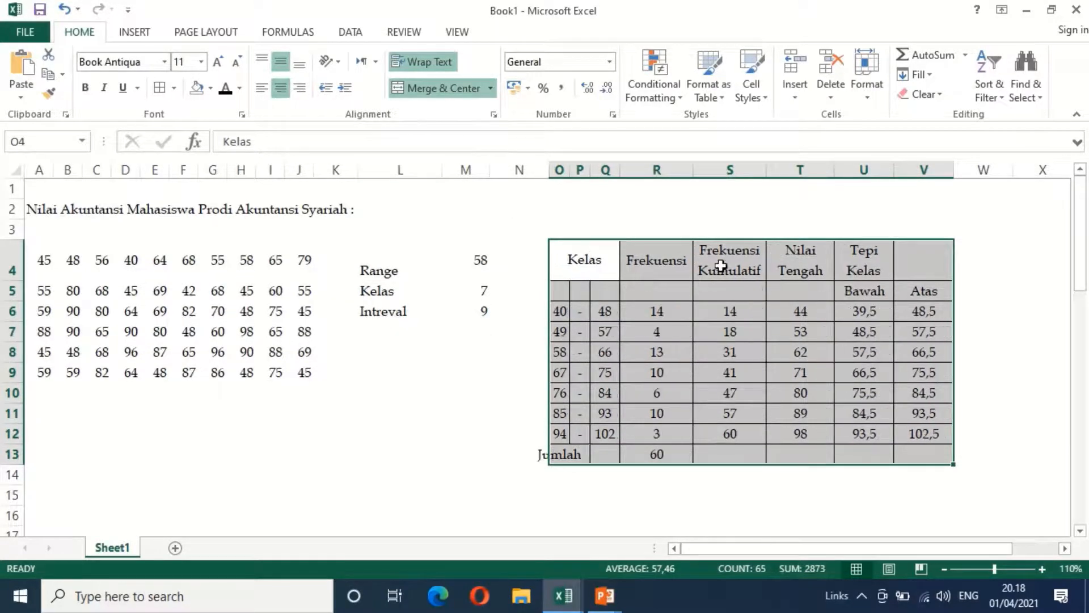
Merge and center the "Tepi Kelas" header across U4:V4
click(867, 267)
drag(869, 267, 923, 267)
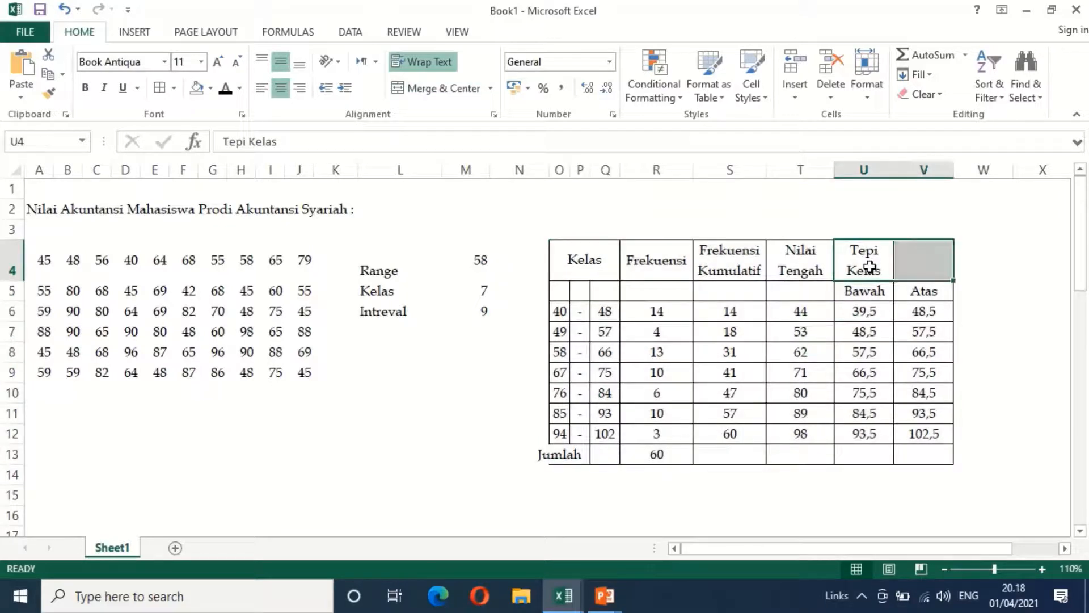
click(414, 87)
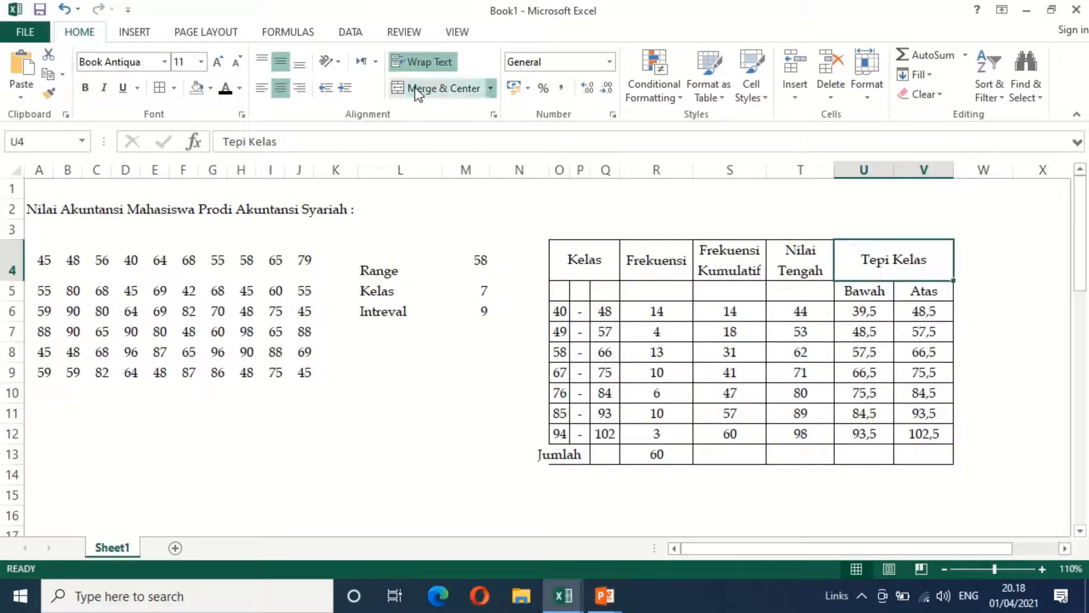
Merge and center the "Nilai Tengah", "Frekuensi Kumulatif" and "Frekuensi" headers each over rows 4 and 5, in T4:T5, S4:S5 and R4:R5
click(784, 275)
drag(784, 275, 785, 291)
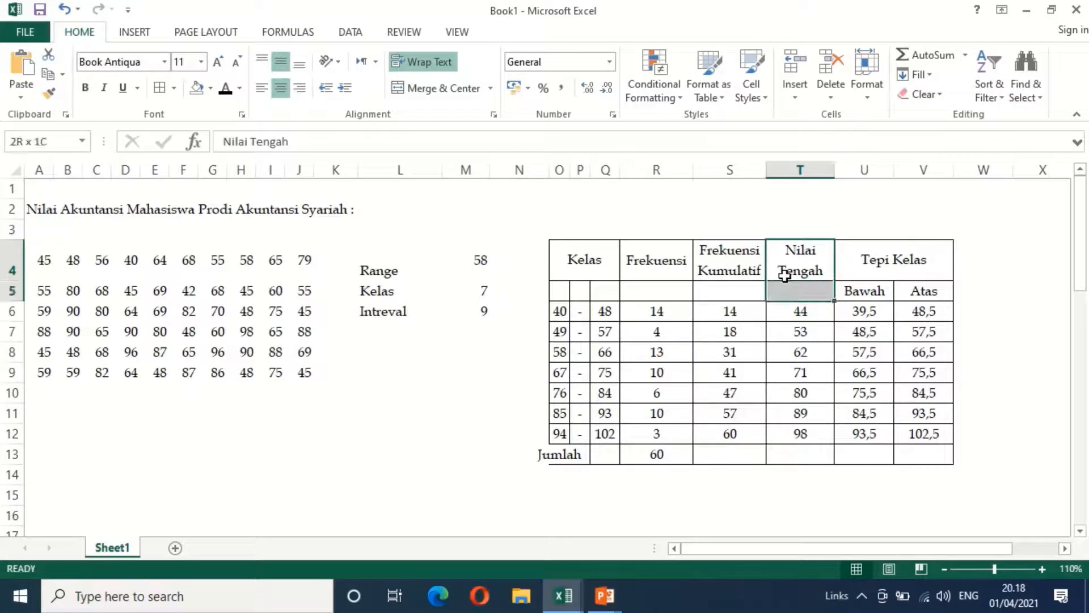
click(423, 91)
drag(735, 272, 736, 291)
click(426, 91)
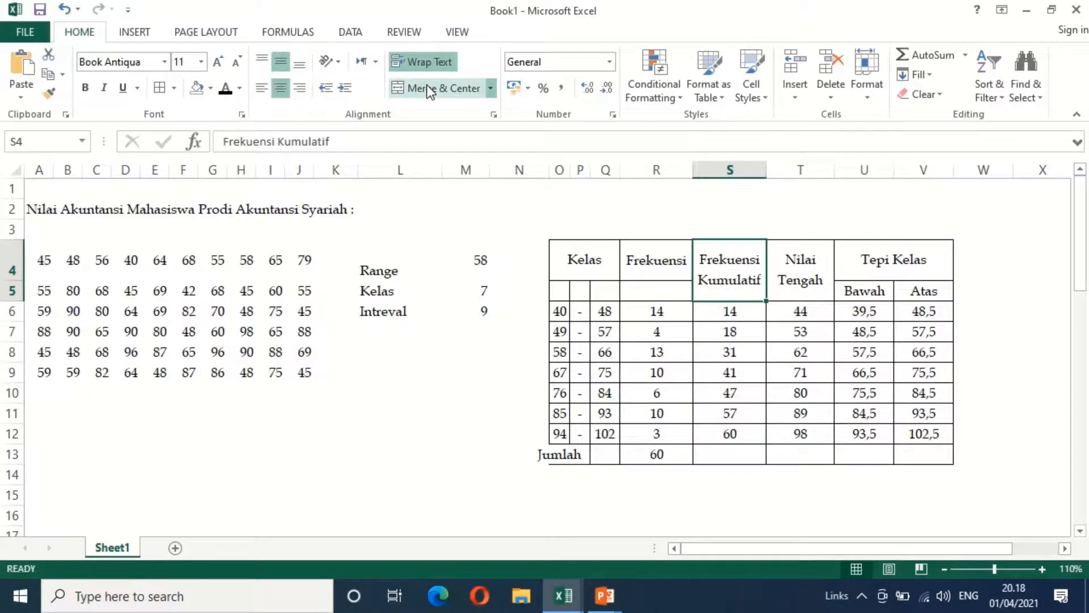
click(661, 261)
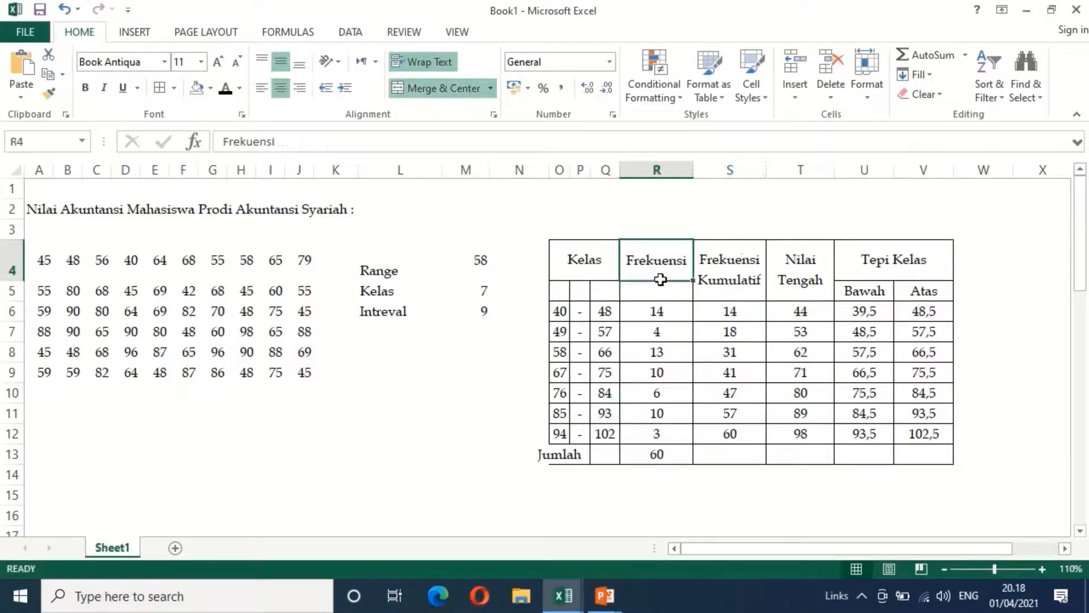
drag(661, 279, 656, 291)
click(408, 93)
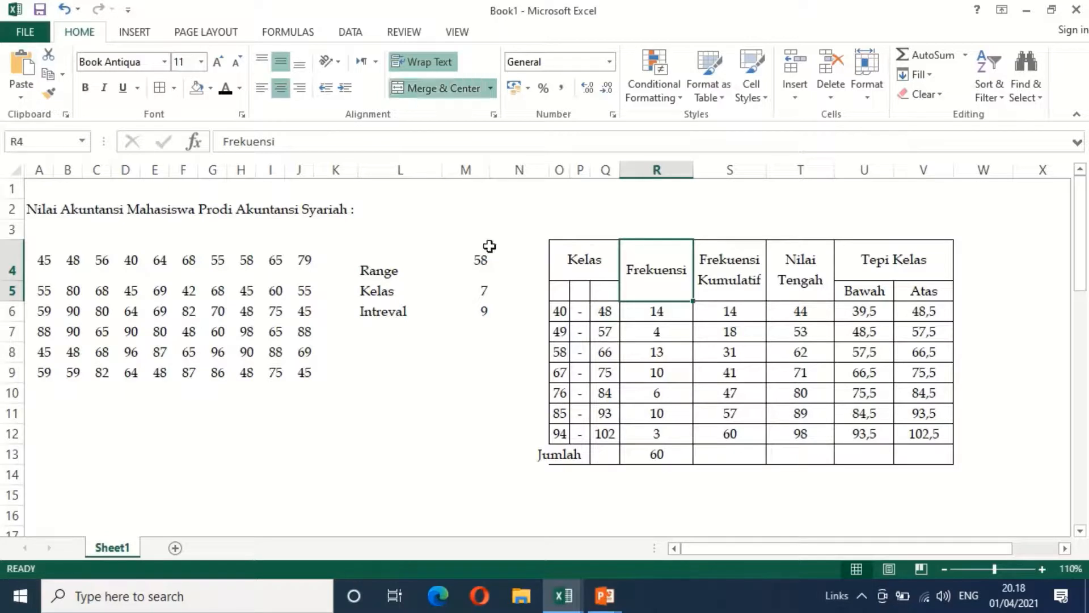
Merge and center the "Kelas" header over O4:Q5 and autofit the height of row 4
drag(578, 266, 575, 286)
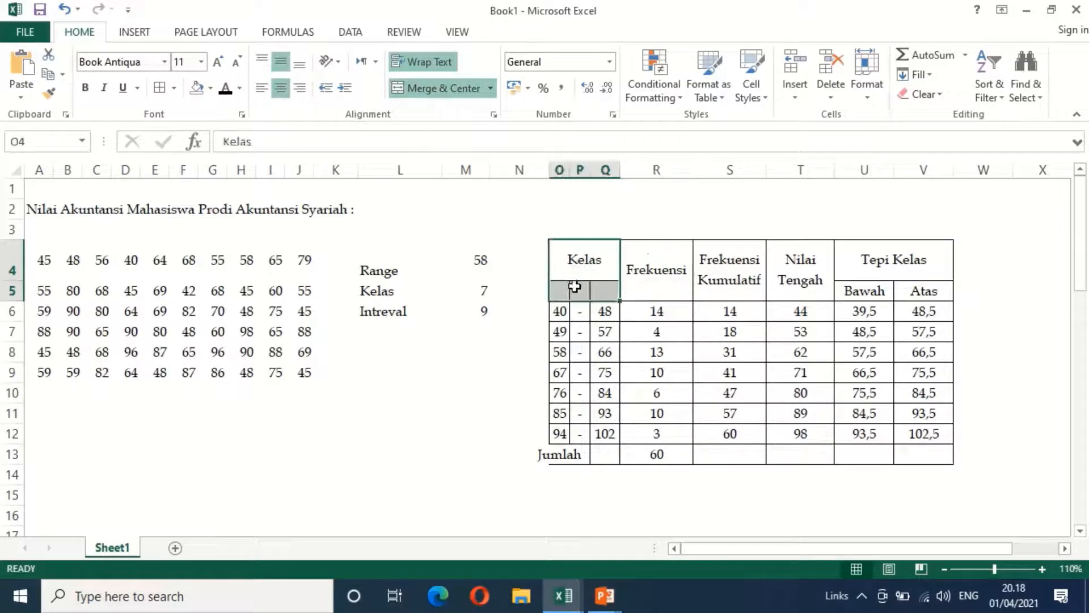
click(421, 88)
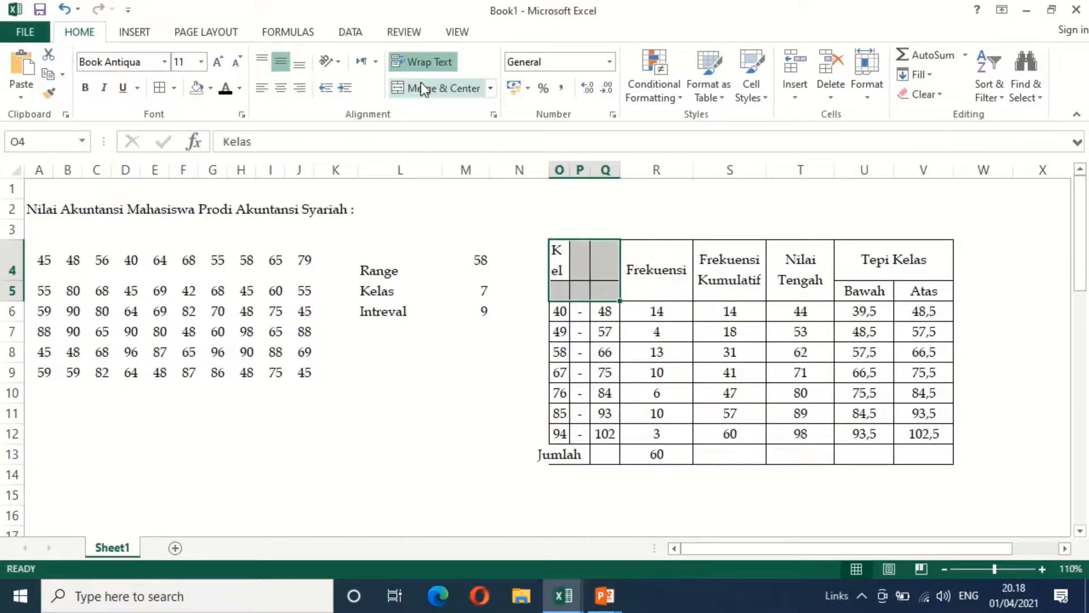
click(422, 88)
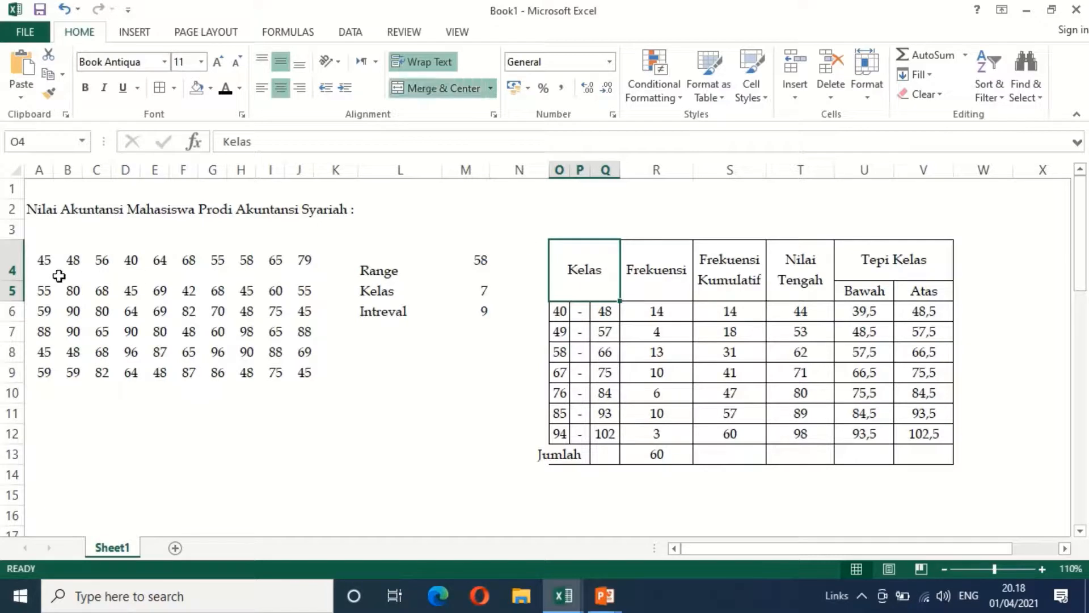
double_click(11, 279)
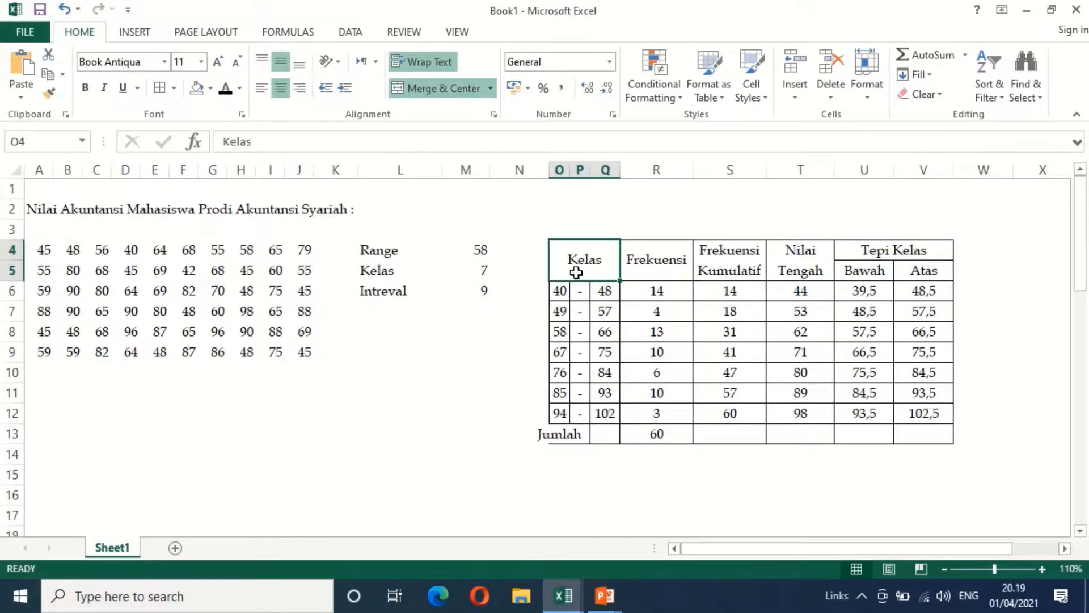
Fill the table's header rows, O4:V5, with the standard orange color
drag(576, 273, 892, 259)
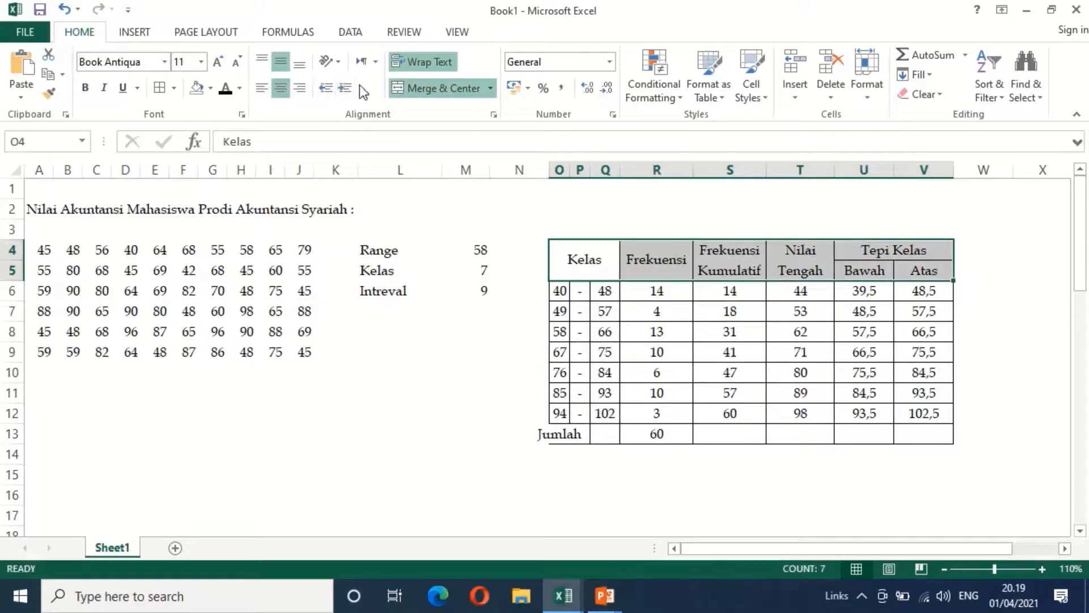
click(210, 88)
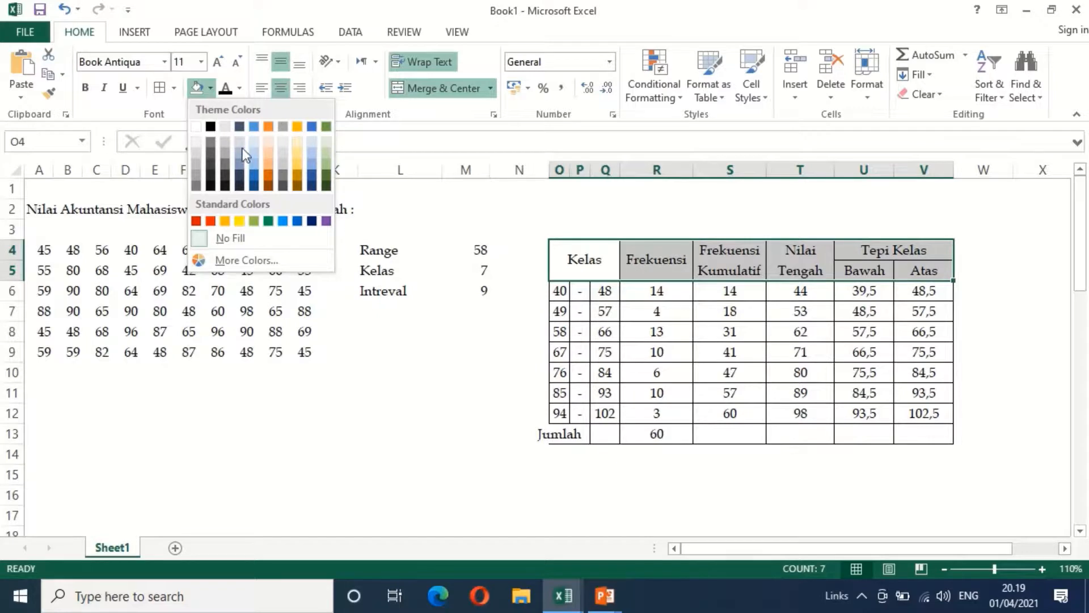
click(230, 219)
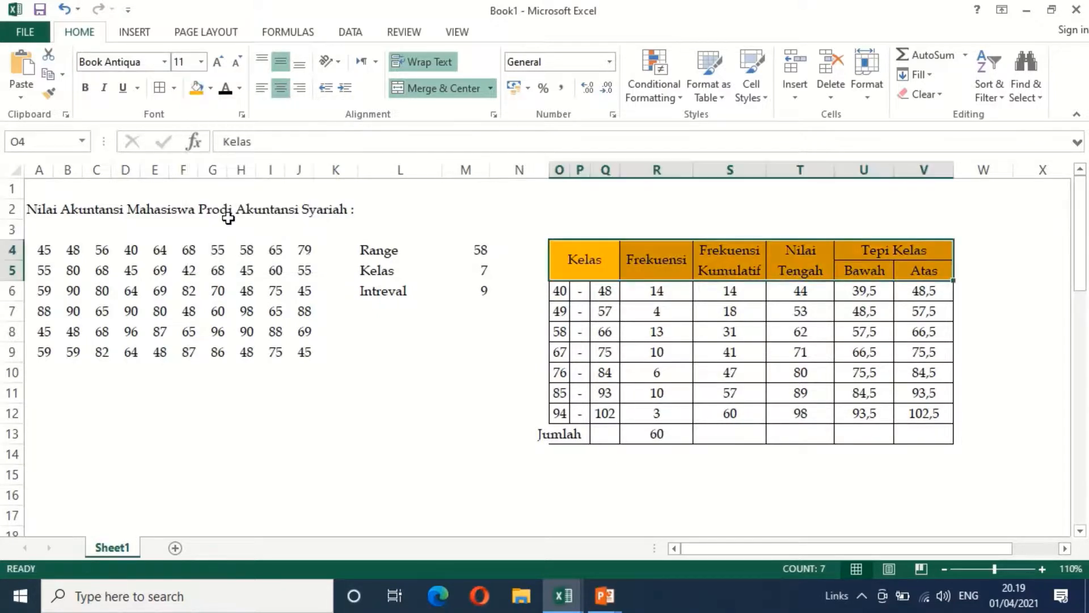
Remove the left and right borders of column P, which holds the dashes between the class limits
click(580, 169)
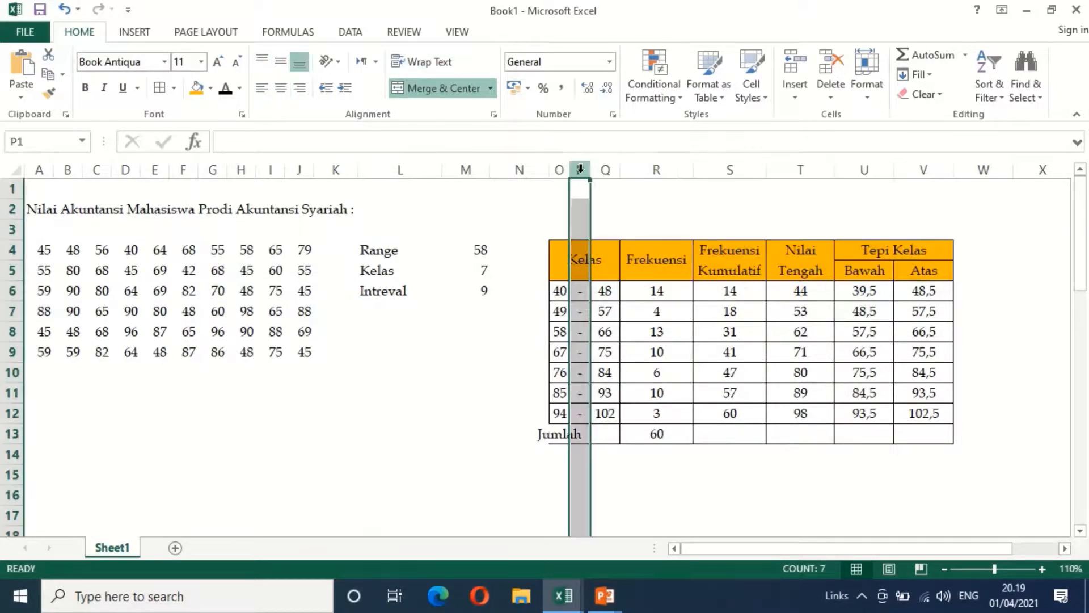
right_click(580, 173)
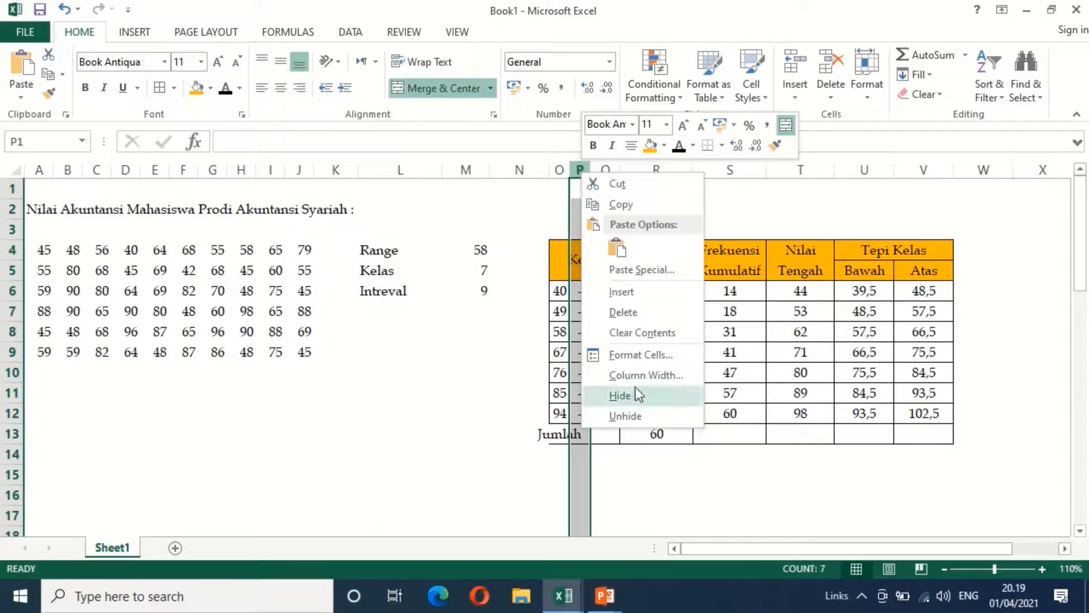
click(671, 355)
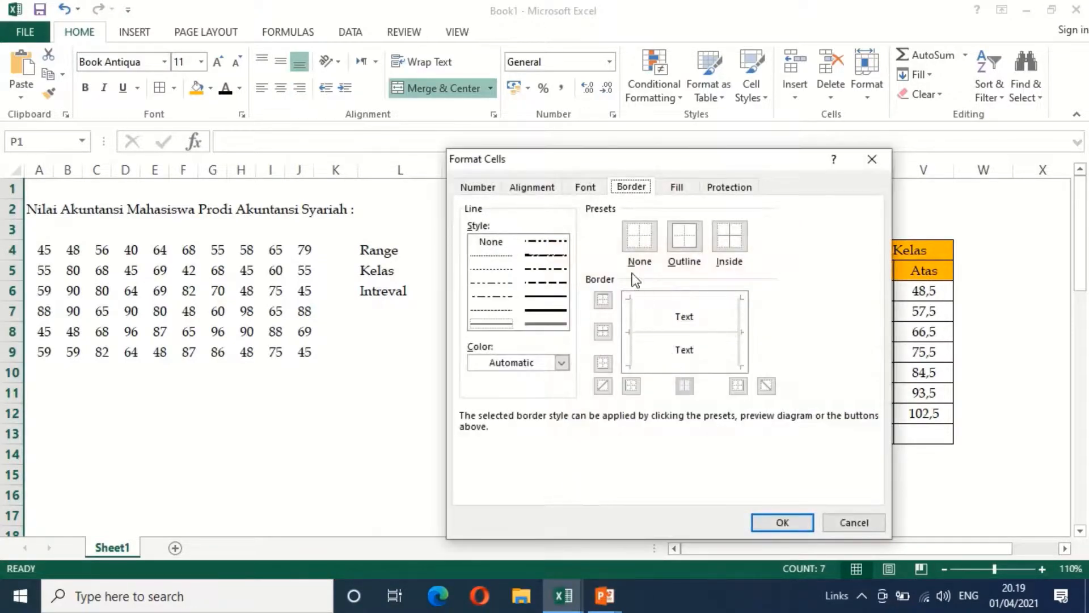
click(628, 314)
click(628, 314)
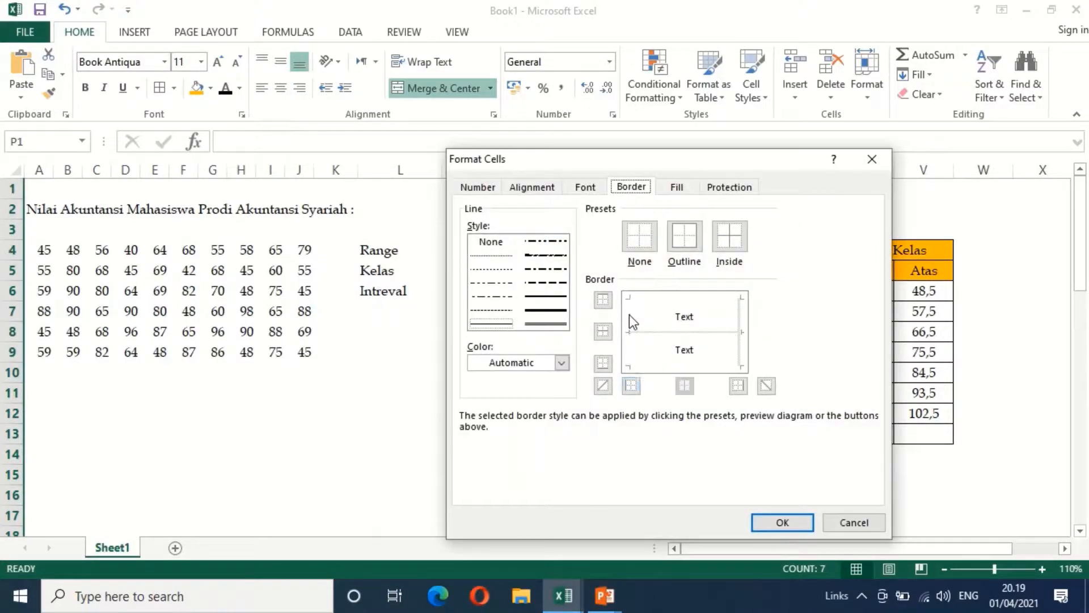
click(743, 319)
click(743, 318)
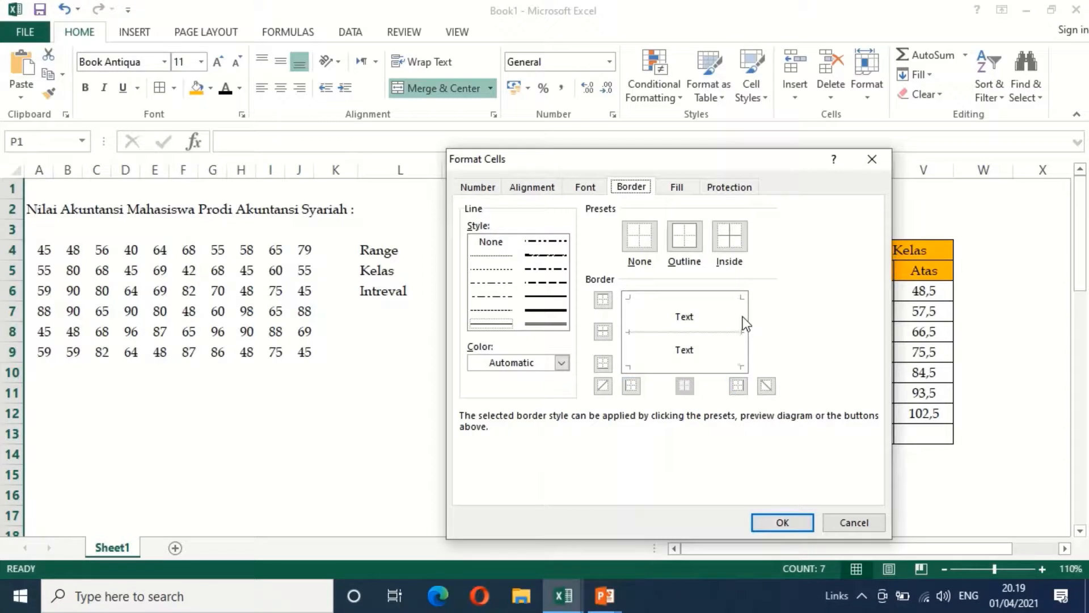
click(782, 524)
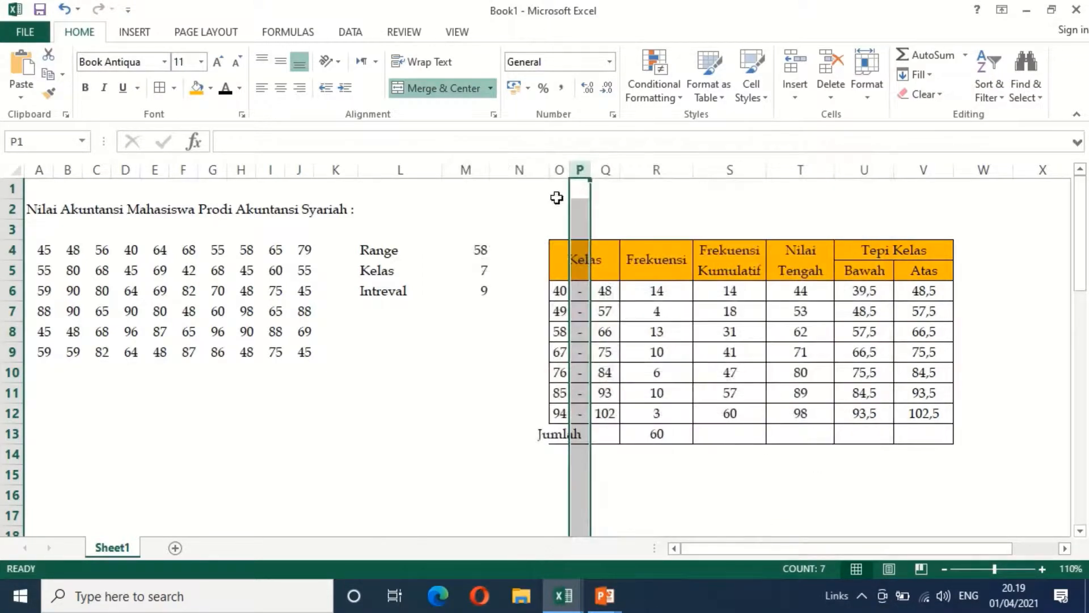
Enter the title "TABEL DISTRIBUSI FREKUENSI NILAI AKUNTANSI MAHASISWA" in O2, above the frequency table
click(556, 197)
scroll(676, 350, down, 1)
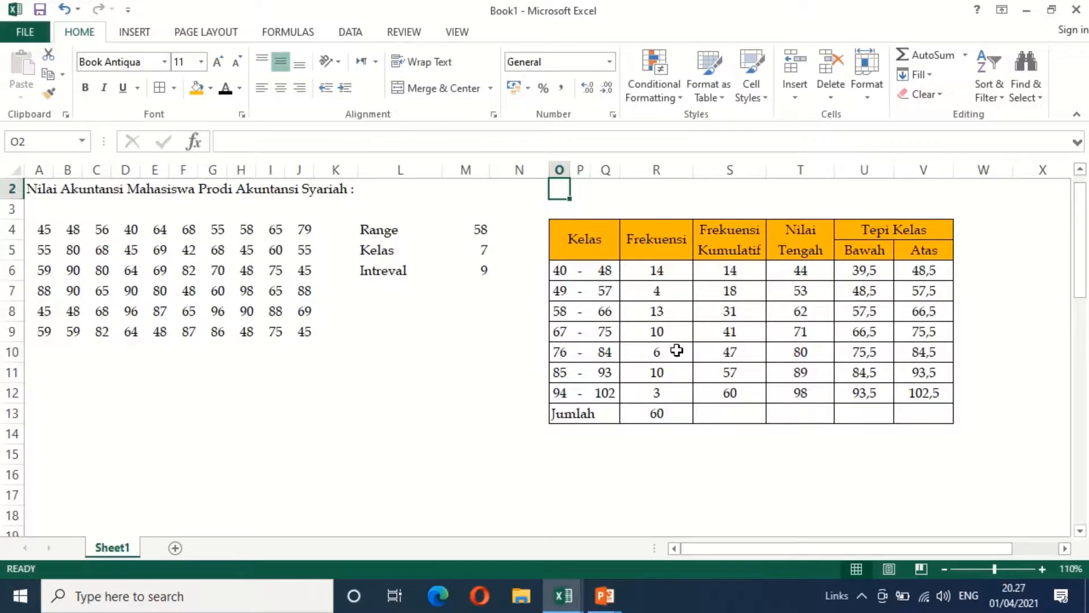
text(TA)
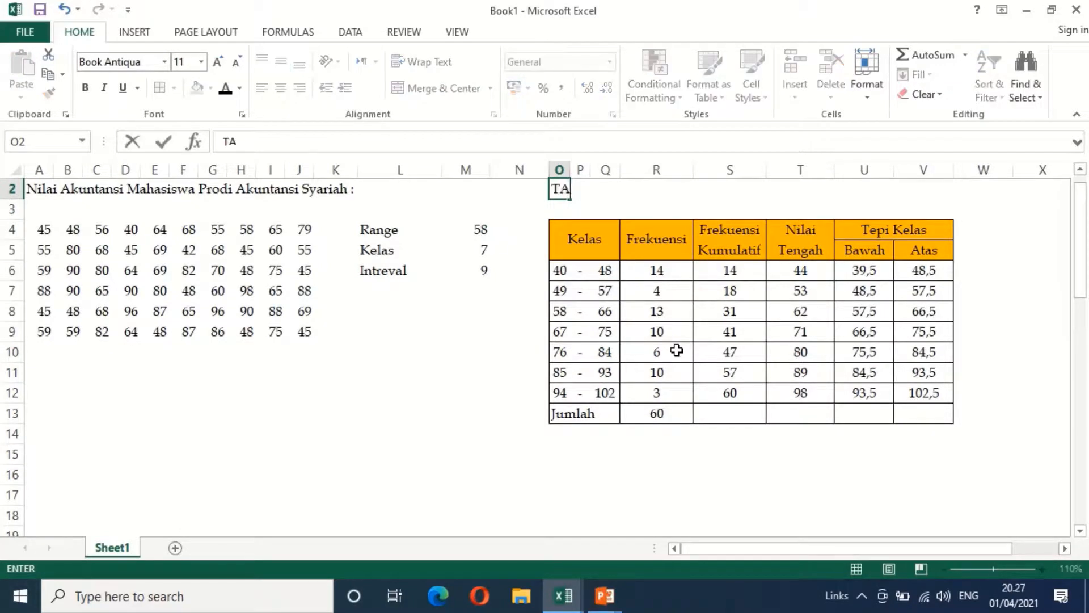
text(BEL DISTRI)
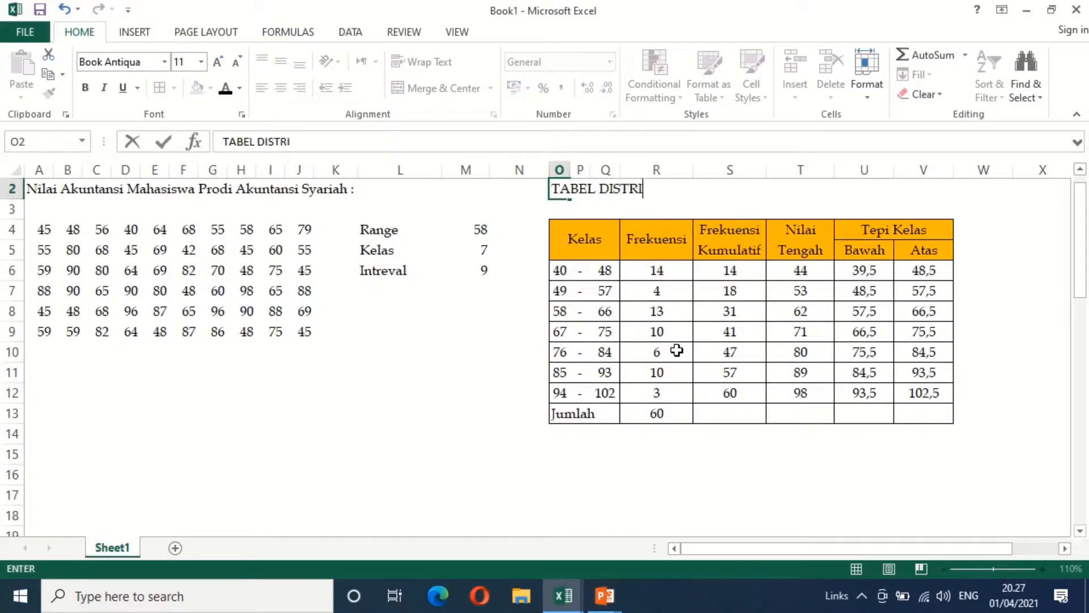
text(BUSI FREKUEN)
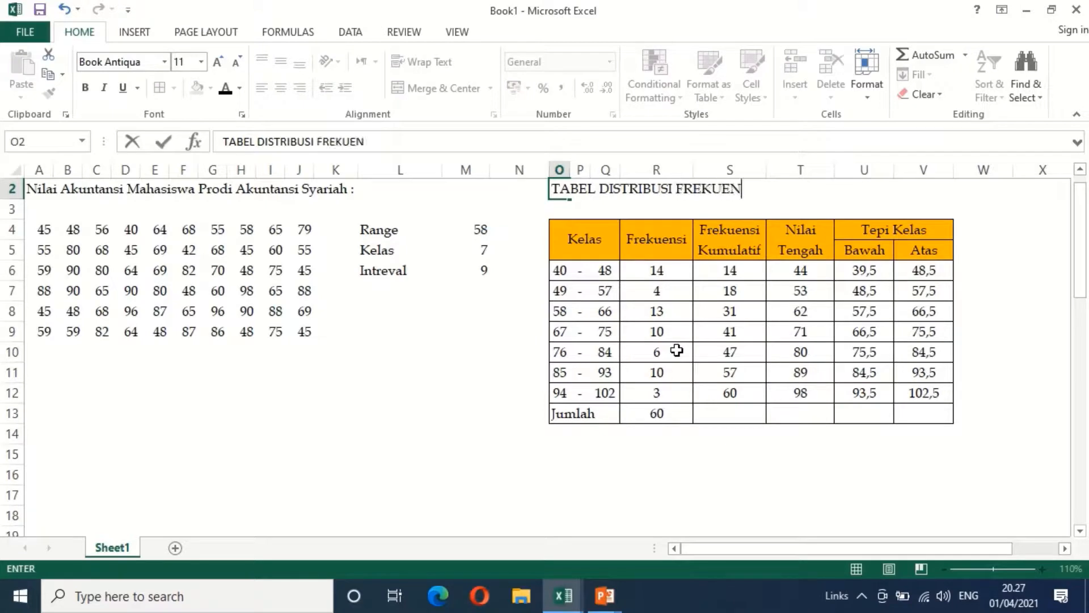
text(SI NILAI AKU)
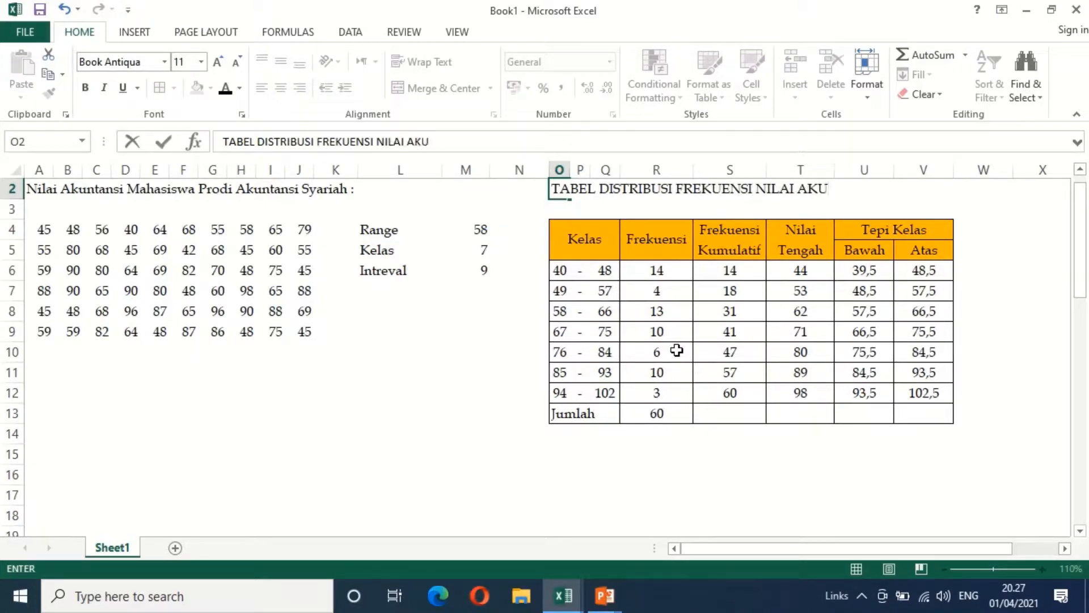
text(NTANSI MAHA)
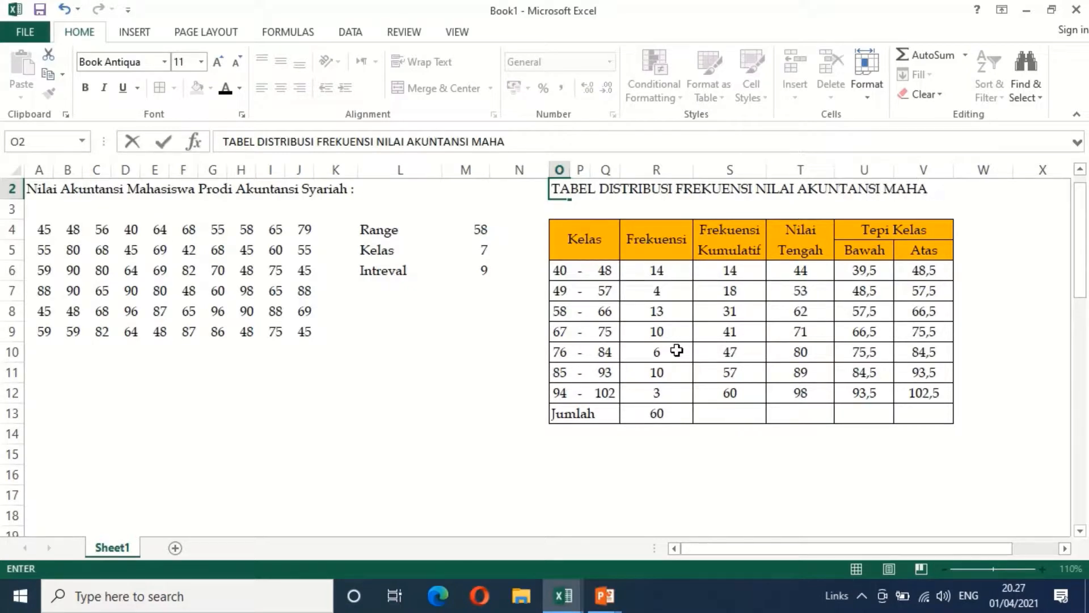
text(SISWA)
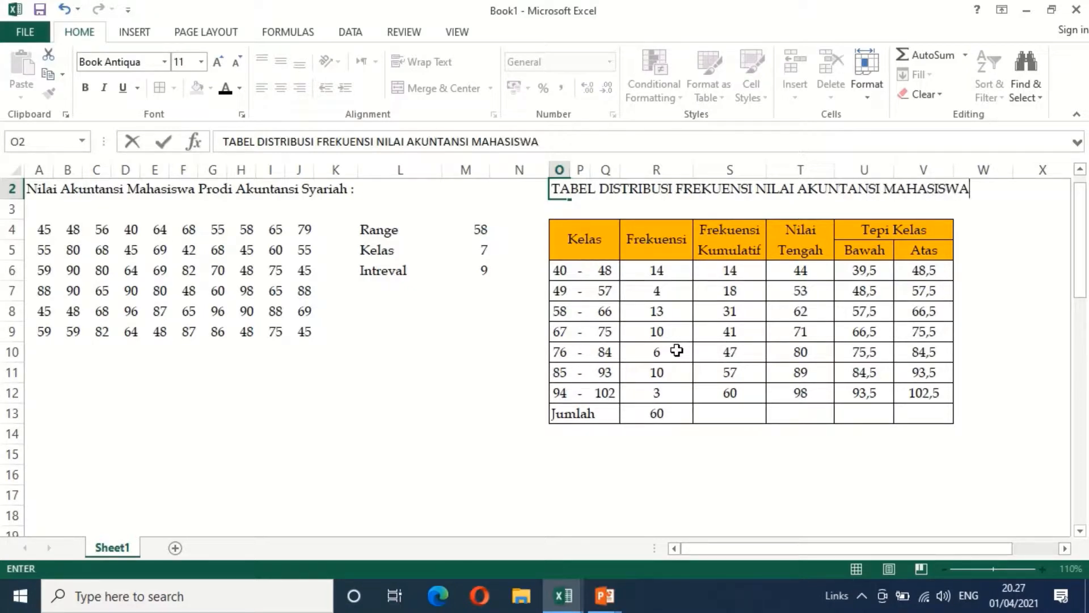
key(Return)
key(Return)
Enter the second title line "PRODI AKUNTANSI SYARIAH" in O3
key(Up)
text(P)
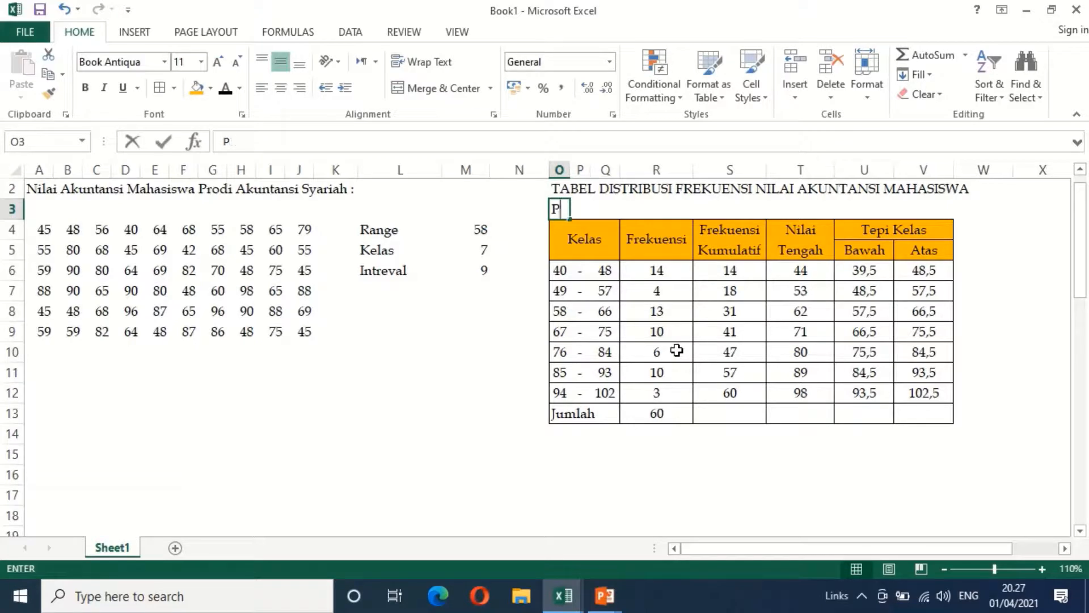
text(RODI AKUN)
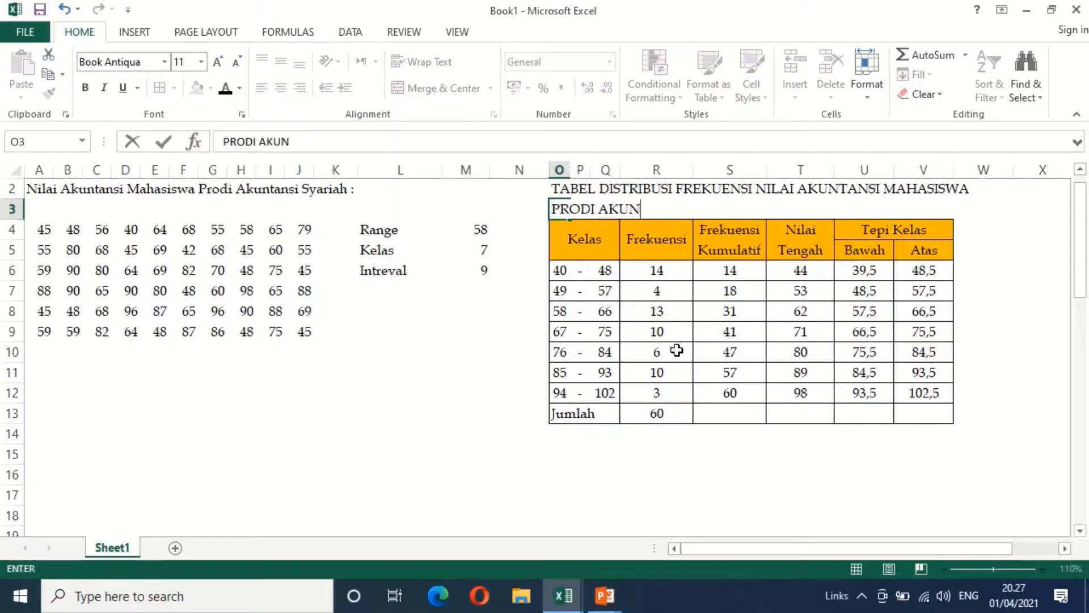
text(TANSI SYARIAH)
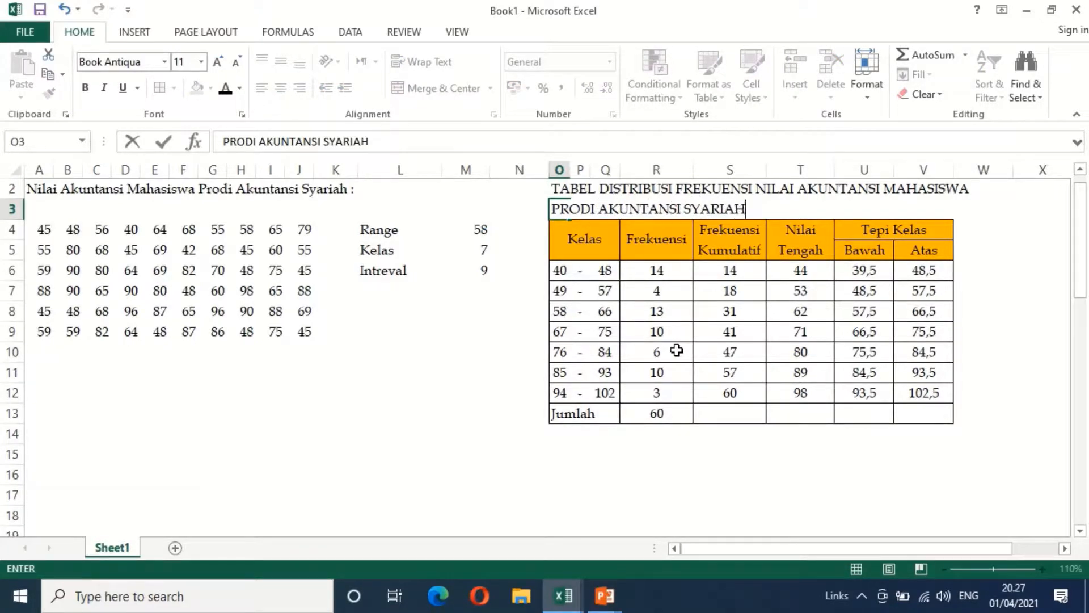
key(Return)
Merge both title lines across O2:V3, keeping each row separate, and center them horizontally
key(Up)
key(Up)
key(shift+Down)
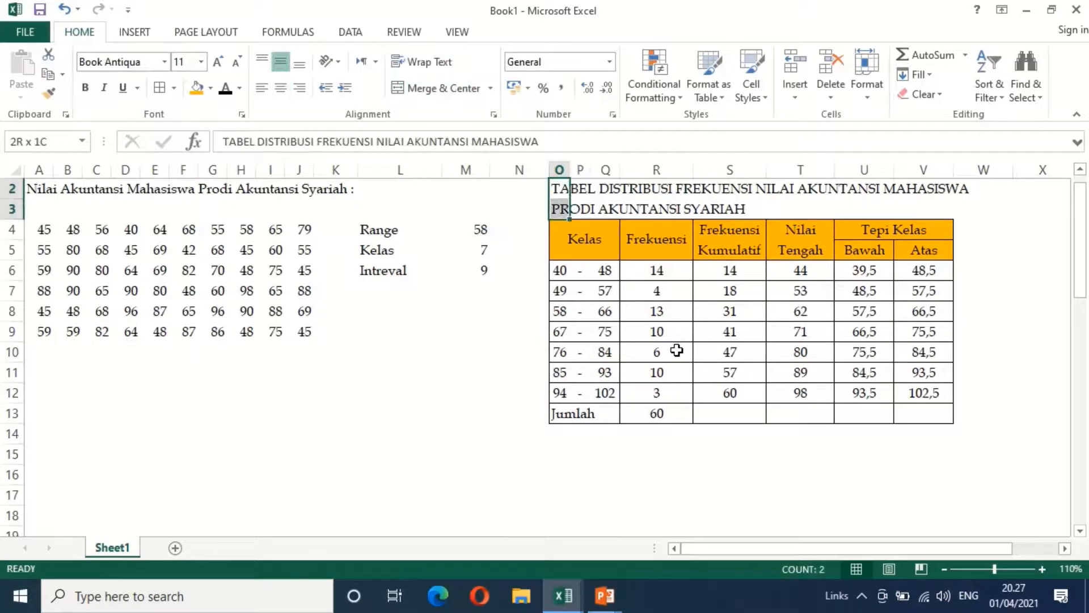
key(shift+Right)
key(shift+Right)
key(shift+Right)
key(shift+Right)
key(shift+Right)
key(shift+Right)
key(shift+Right)
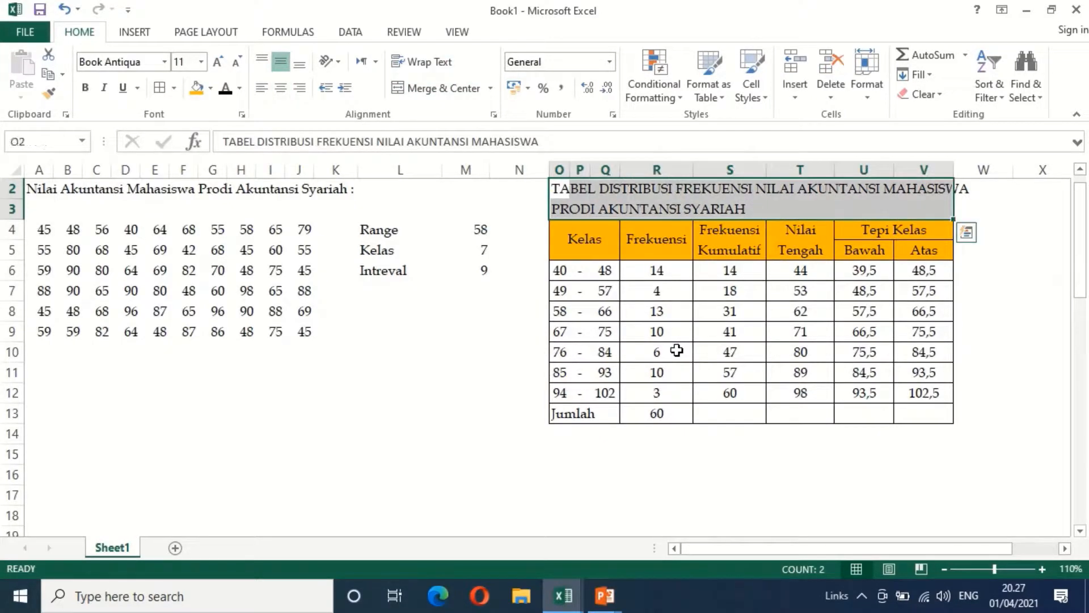
click(491, 89)
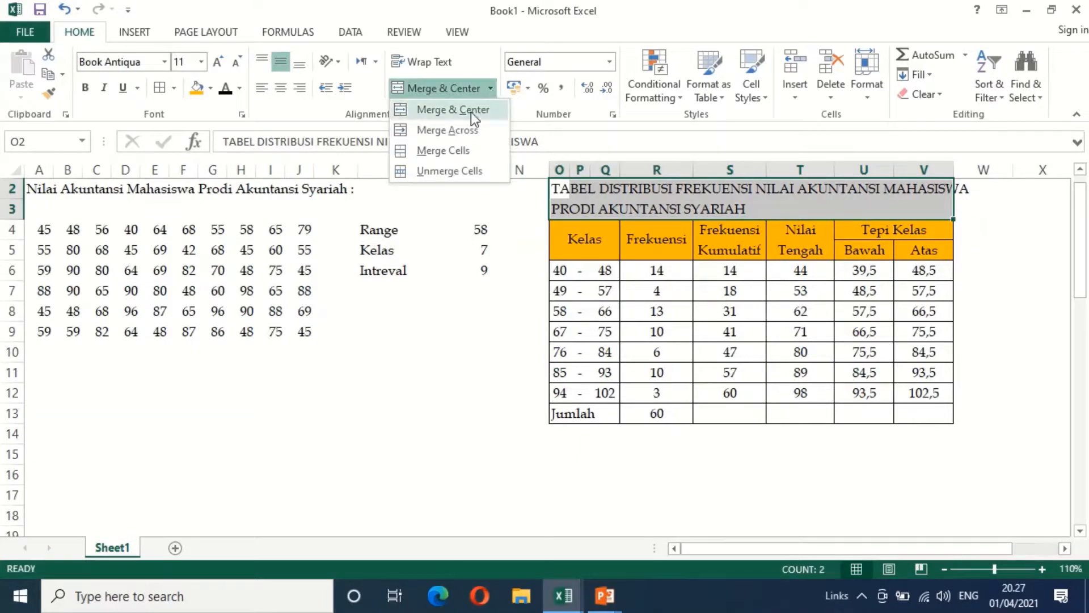
click(461, 129)
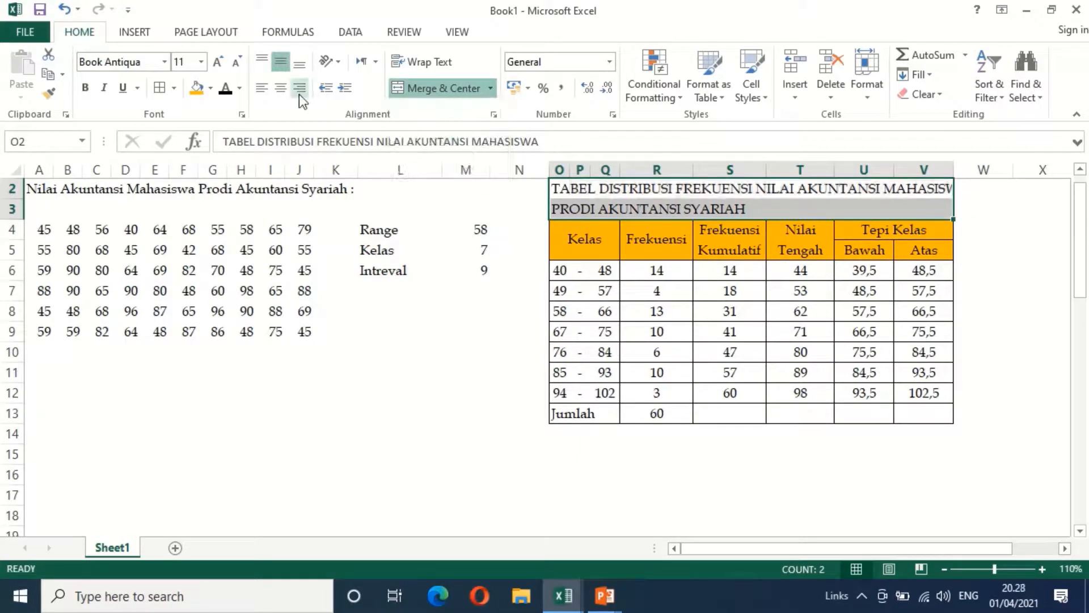
click(281, 89)
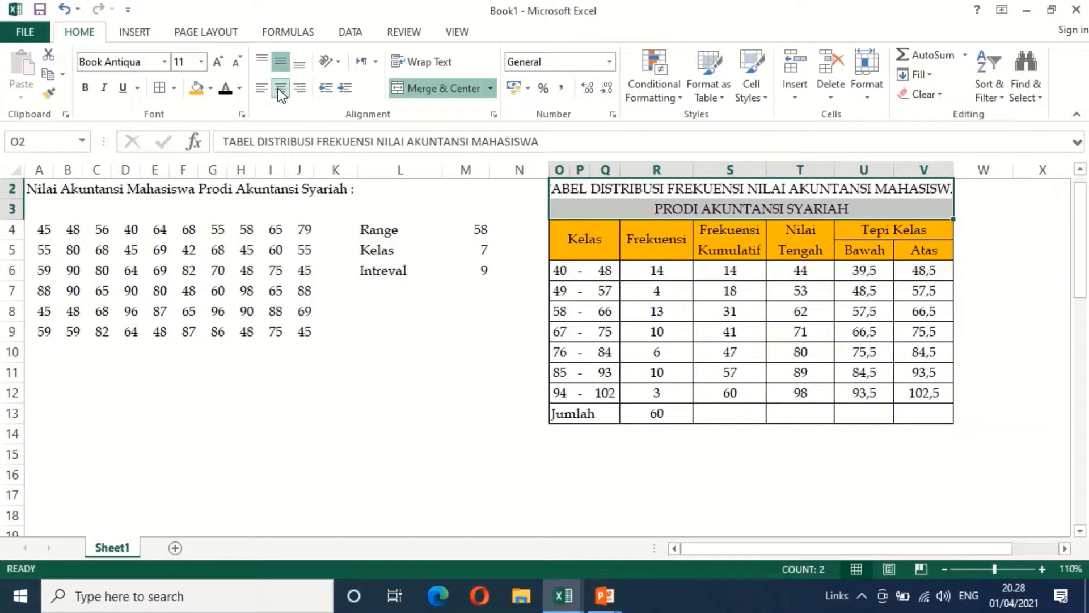
Widen columns S and R slightly so the full first title line fits above the frequency table
click(406, 262)
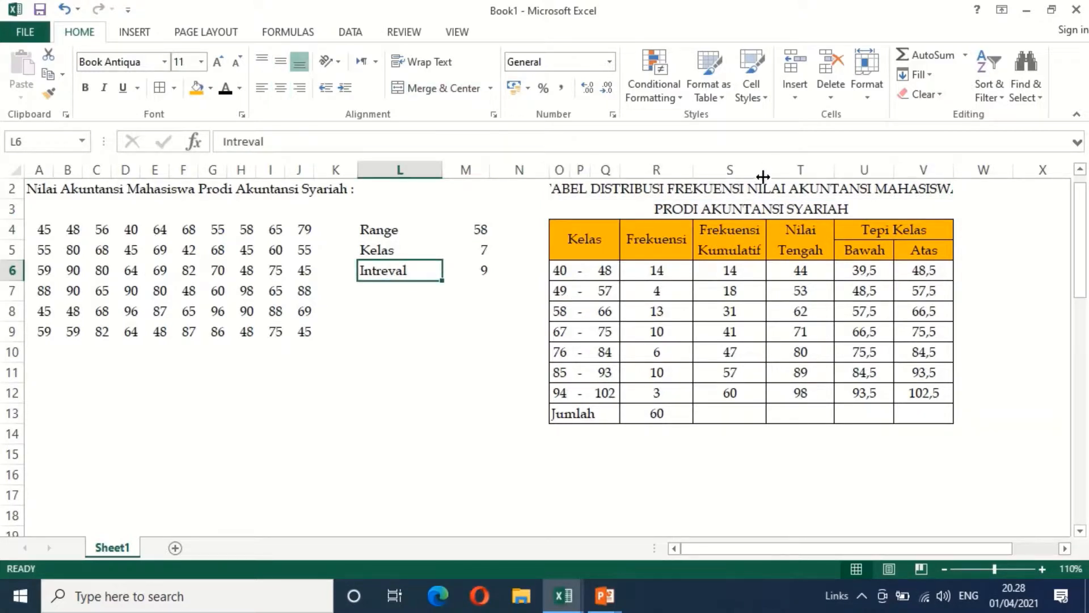
drag(763, 176, 772, 176)
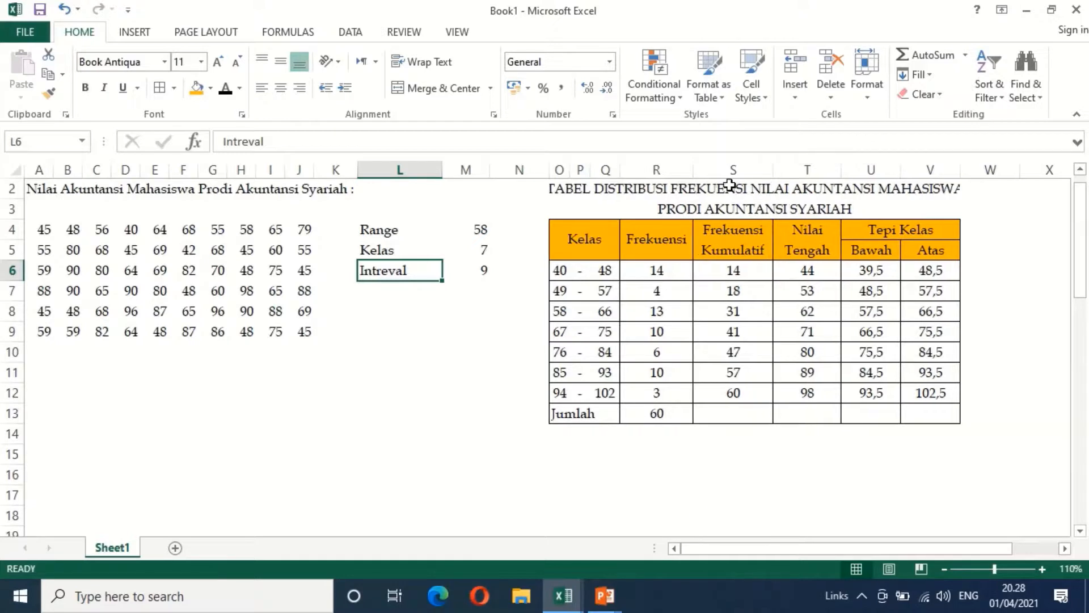
drag(692, 170, 701, 176)
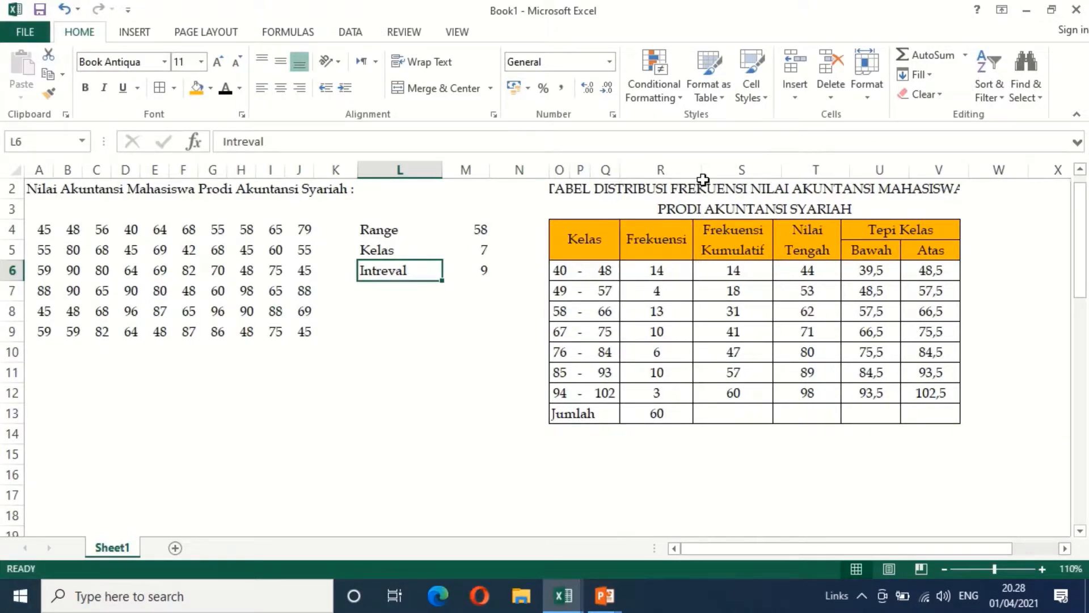
click(477, 410)
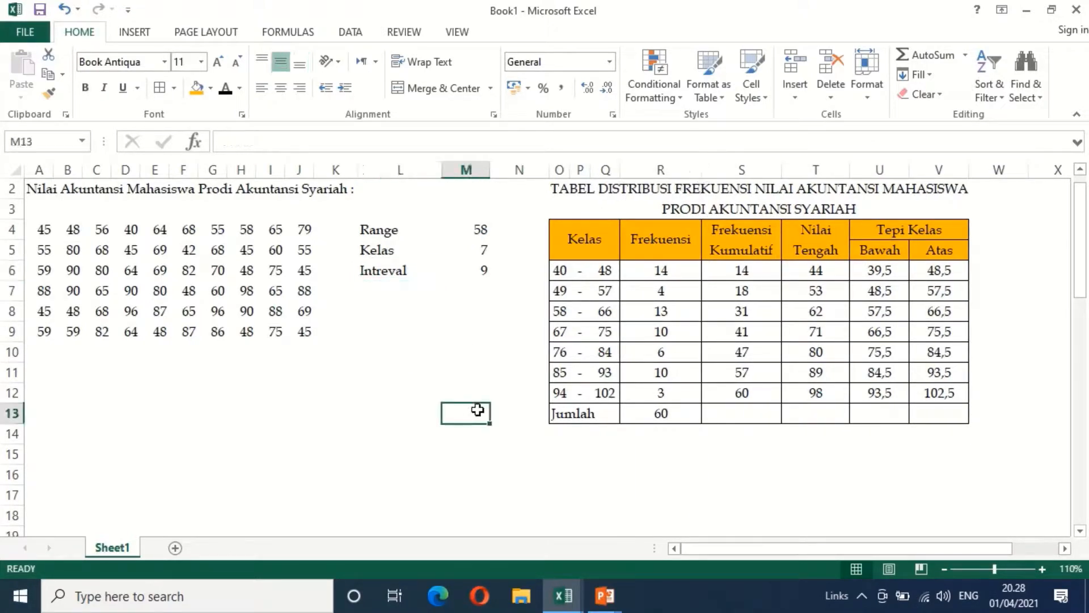
click(572, 414)
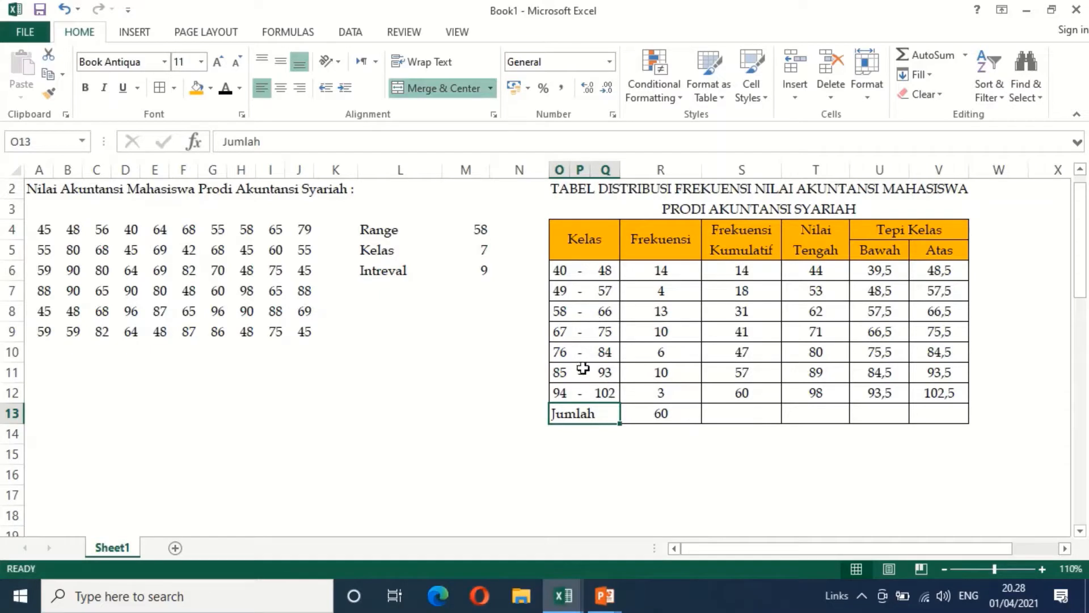
Test the table's formulas by changing the scores in A4 to 60, C4 to 70 and F4 to 90
click(46, 232)
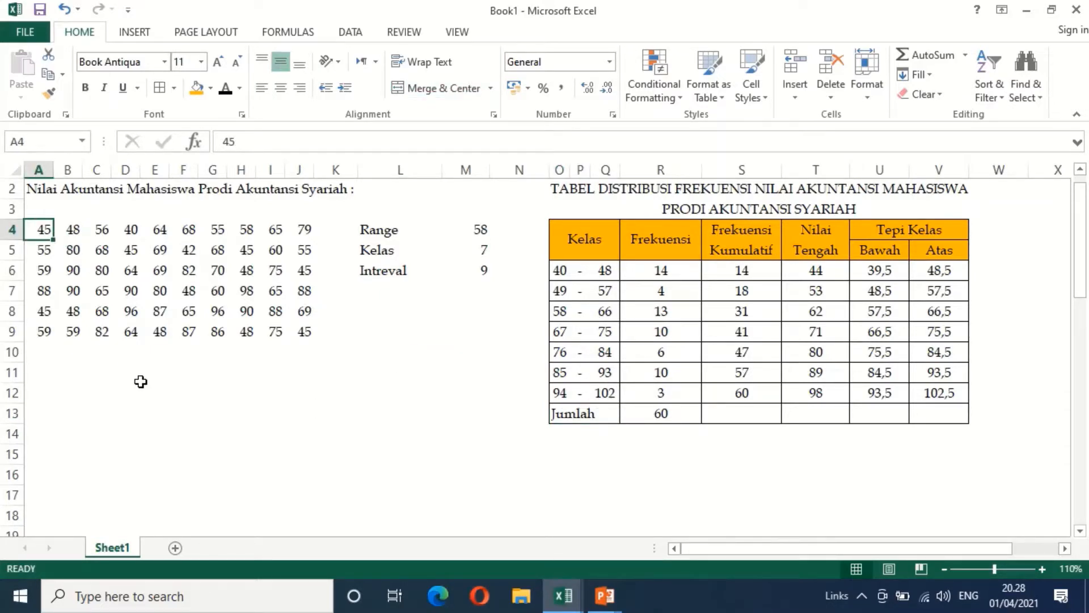
text(60)
key(Tab)
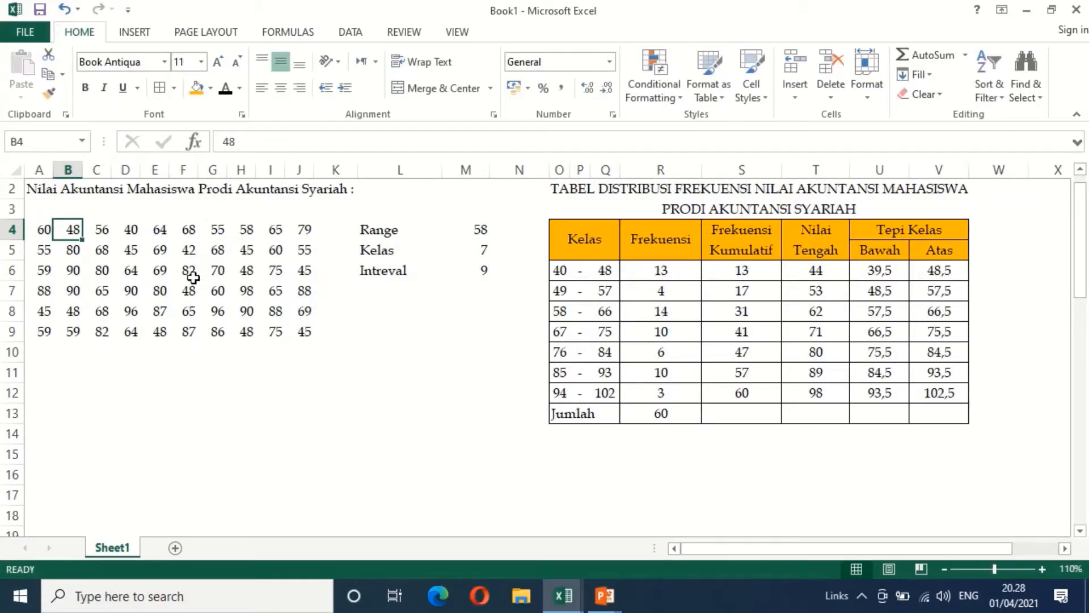
click(102, 232)
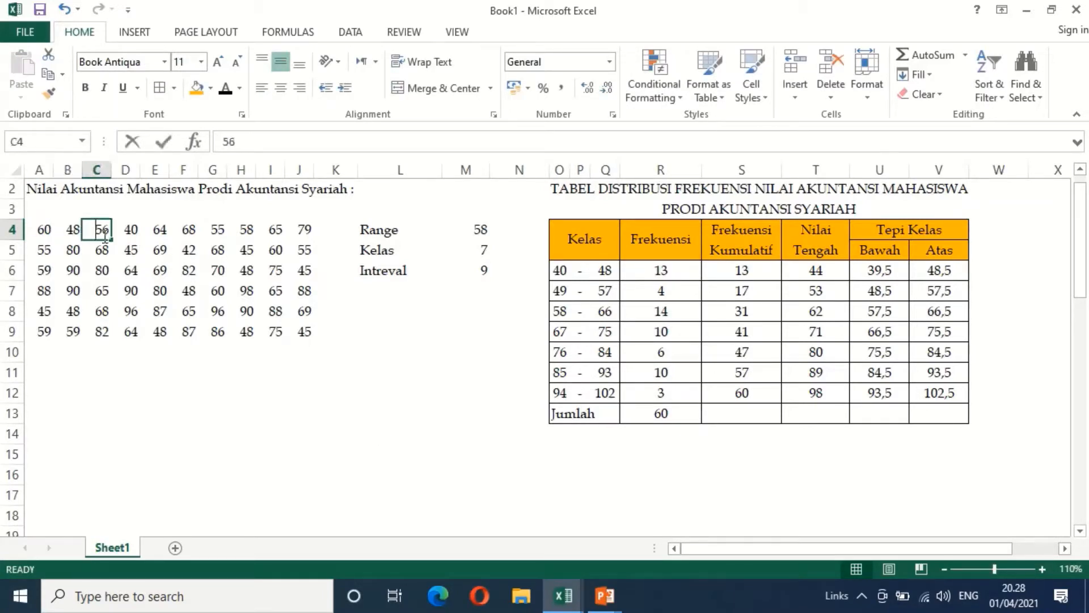
text(70)
key(Tab)
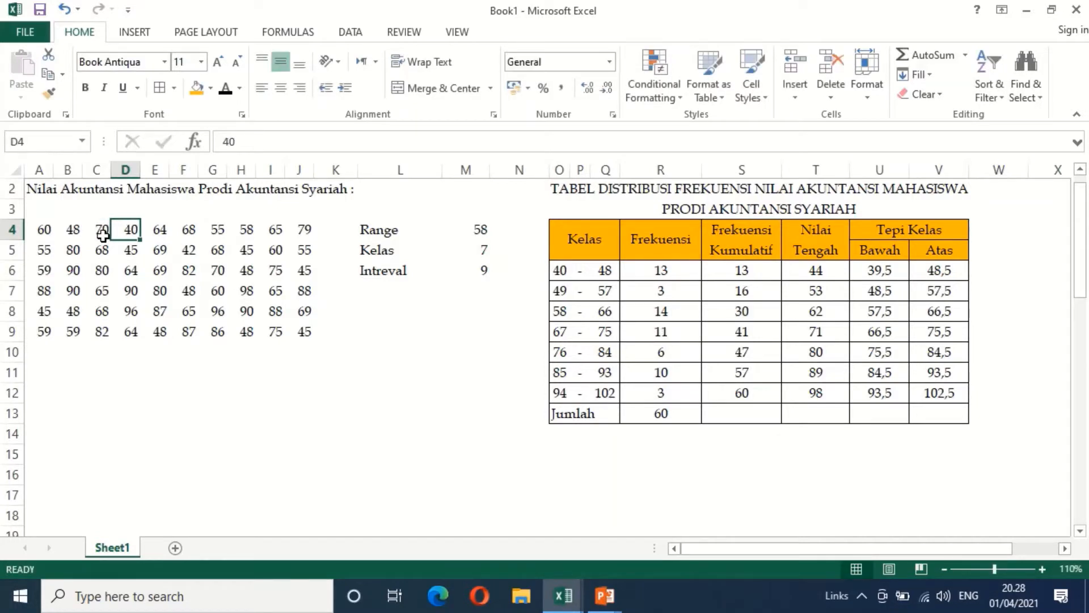
click(178, 235)
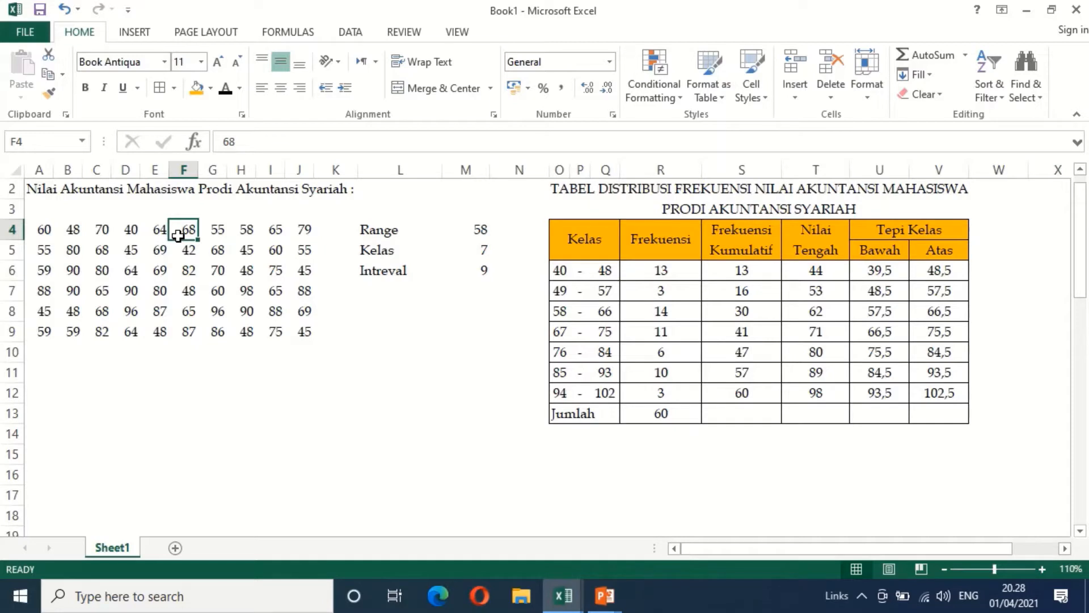
text(90)
key(Return)
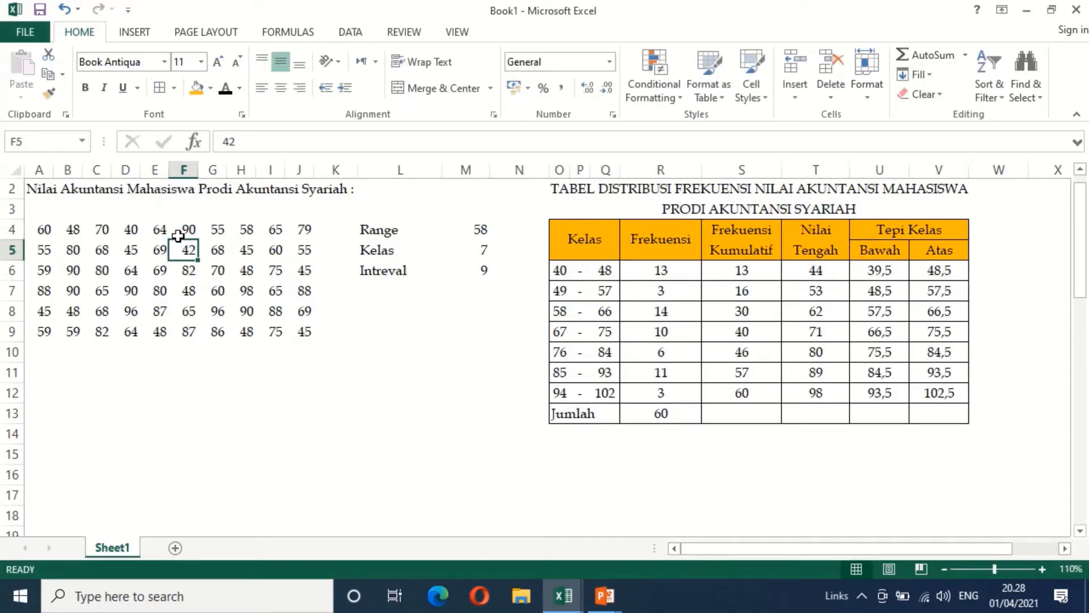